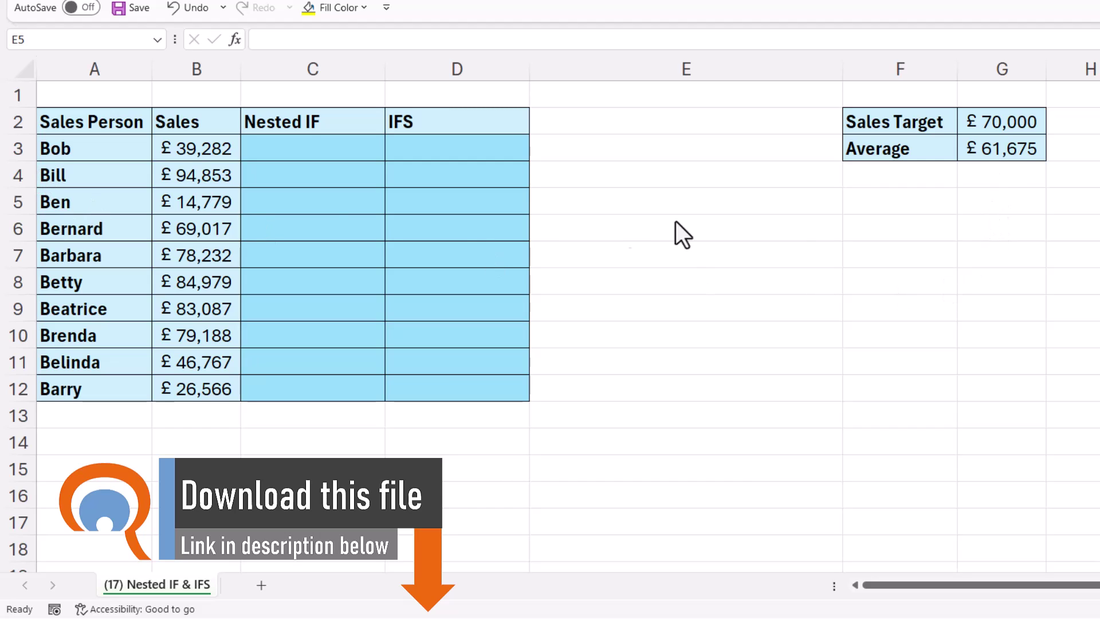
- Start C3's IF formula: return "Very good" when B3 is at or above the Sales Target $G$2
{"action": "left_click", "coordinate": [300, 145]}
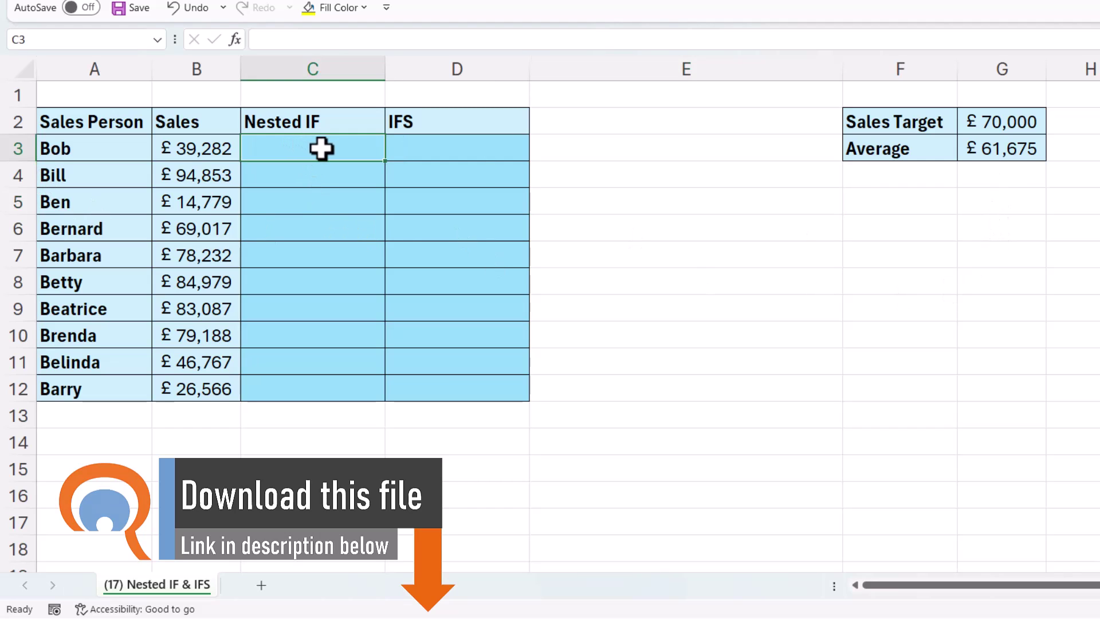
{"action": "type", "text": "=IF"}
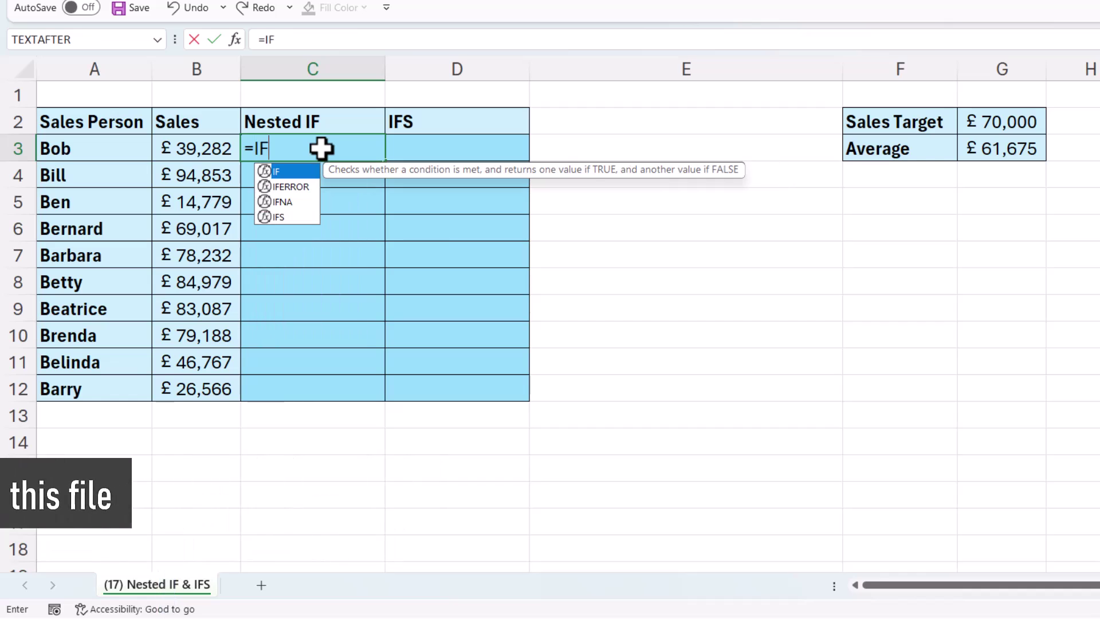
{"action": "type", "text": "("}
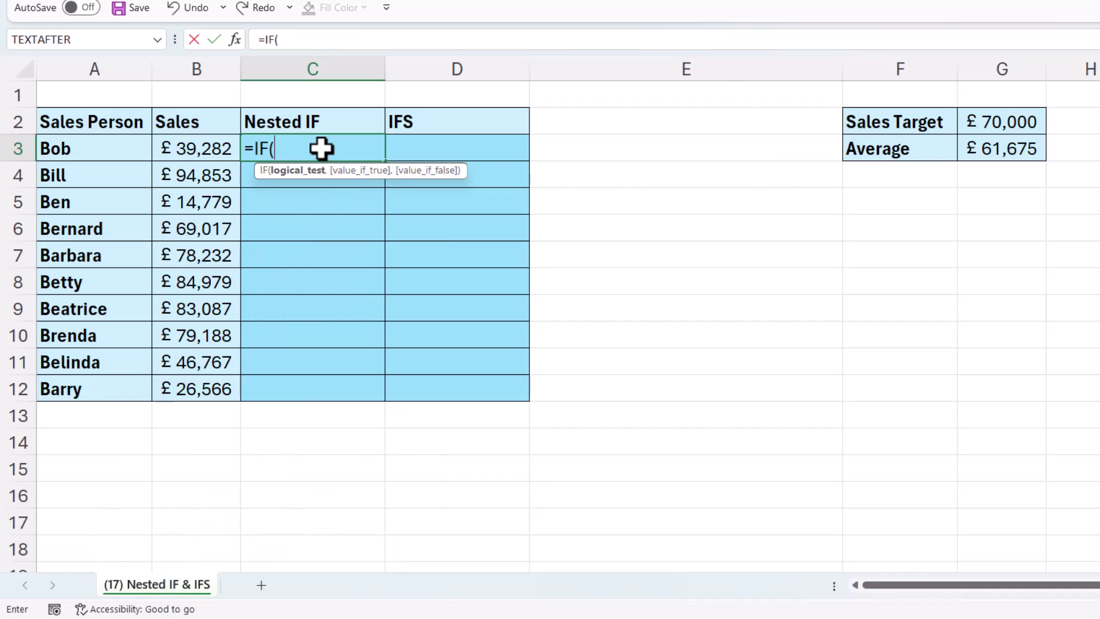
{"action": "left_click", "coordinate": [193, 148]}
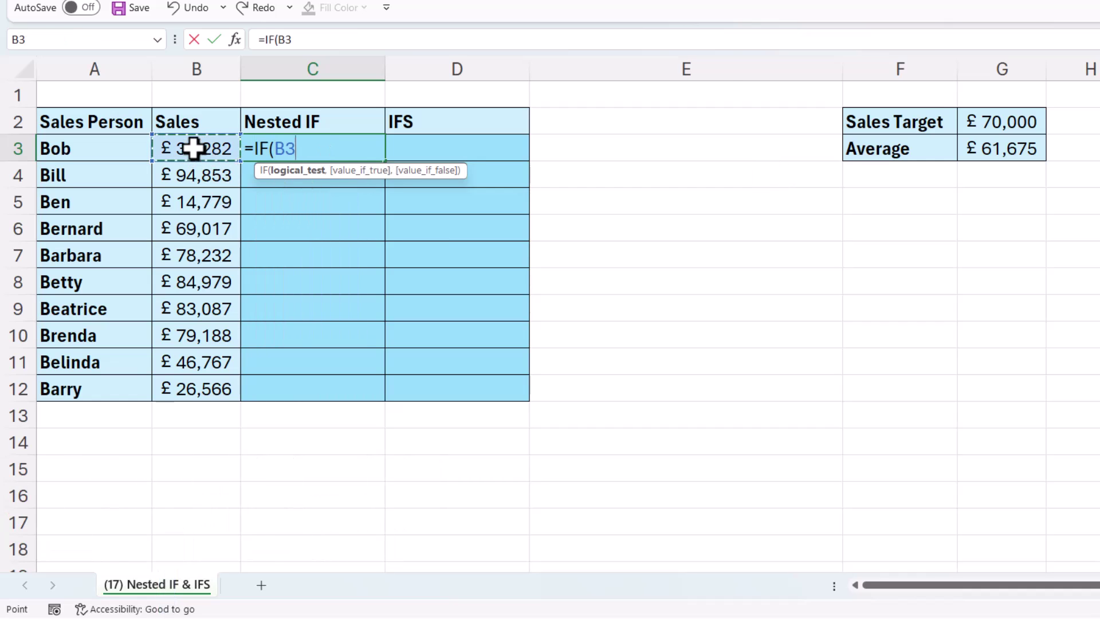
{"action": "type", "text": ">="}
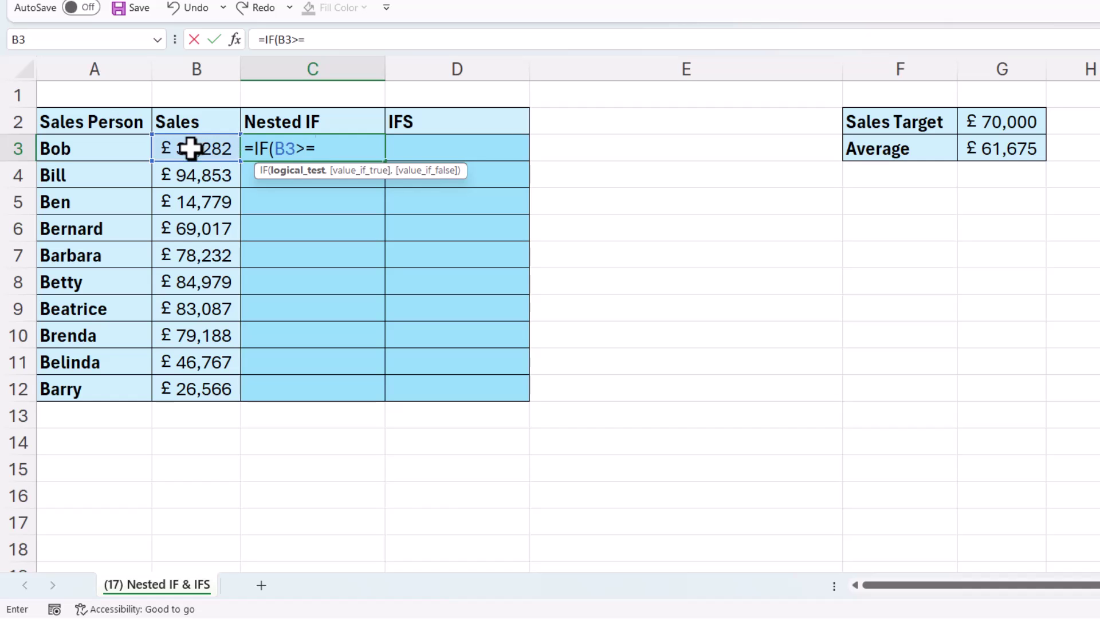
{"action": "left_click", "coordinate": [1003, 122]}
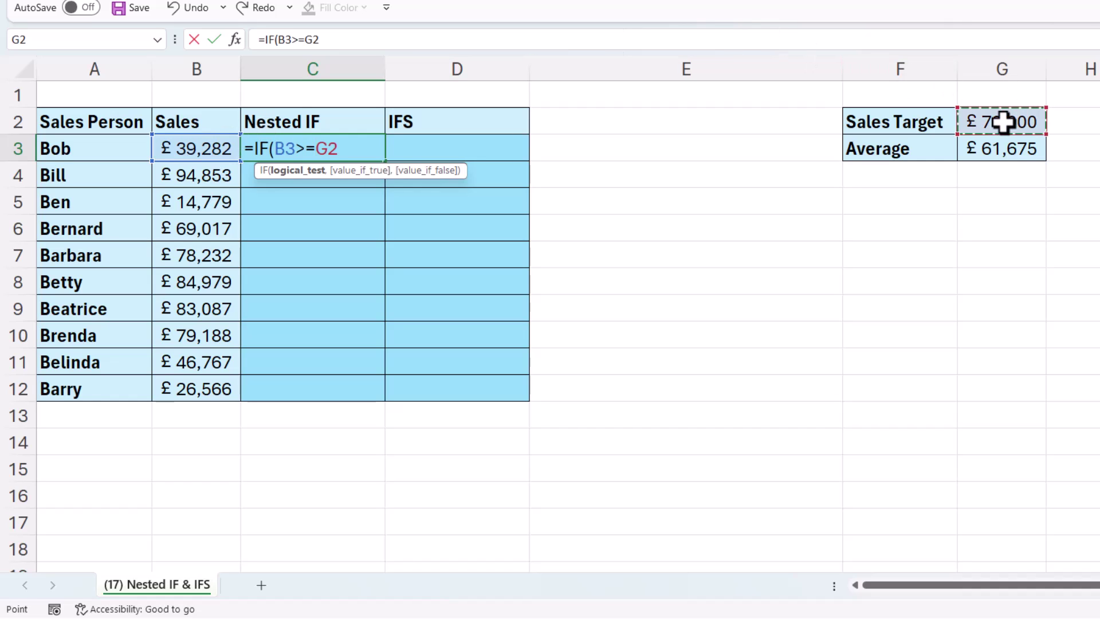
{"action": "key", "text": "F4"}
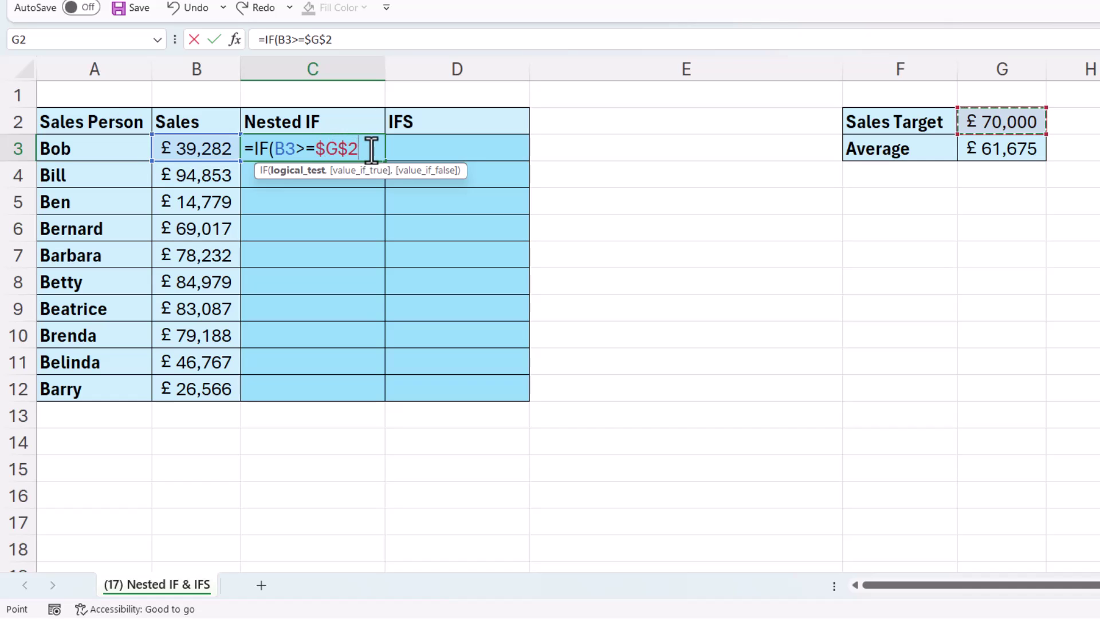
{"action": "type", "text": ","}
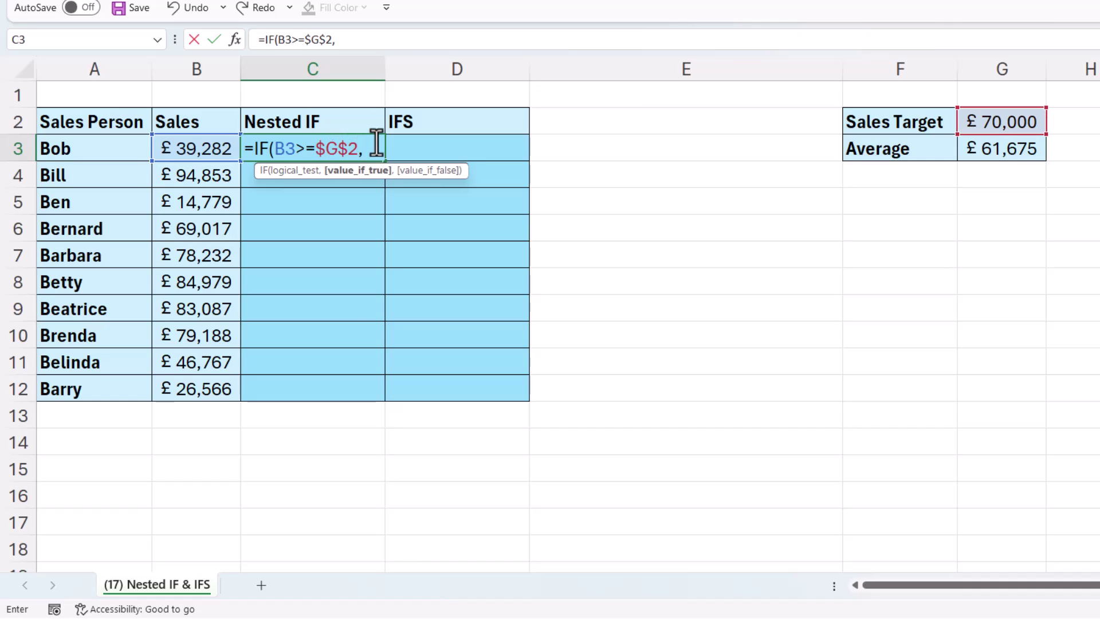
{"action": "type", "text": "\"Very good"}
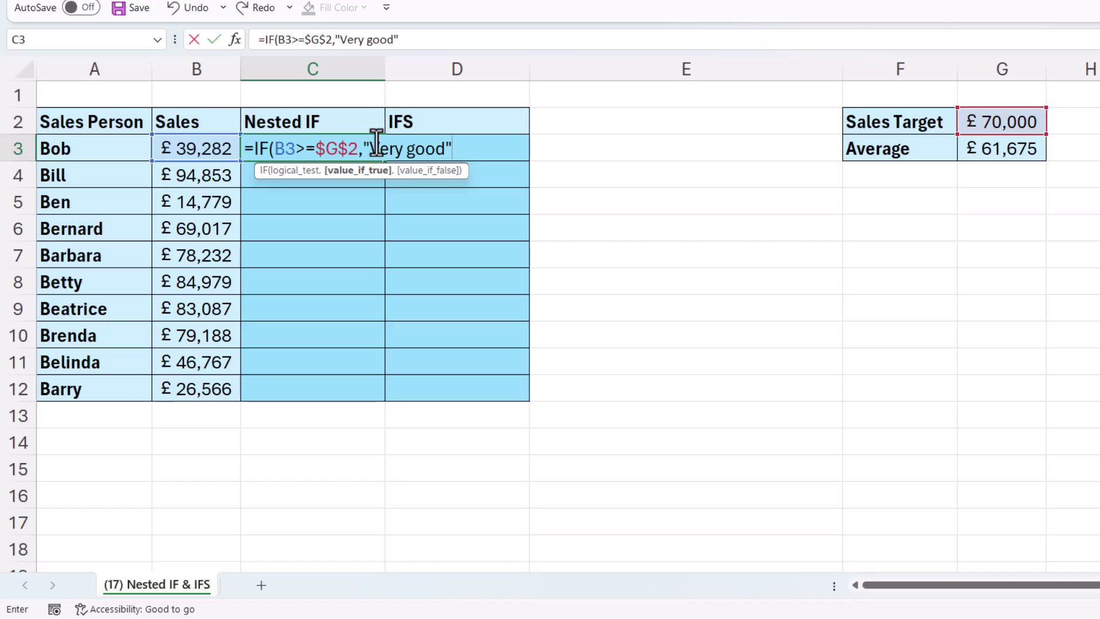
- Nest an inner IF returning "Good" when B3 reaches the Average $G$3, otherwise "Bad"
{"action": "type", "text": "\","}
{"action": "type", "text": "IF"}
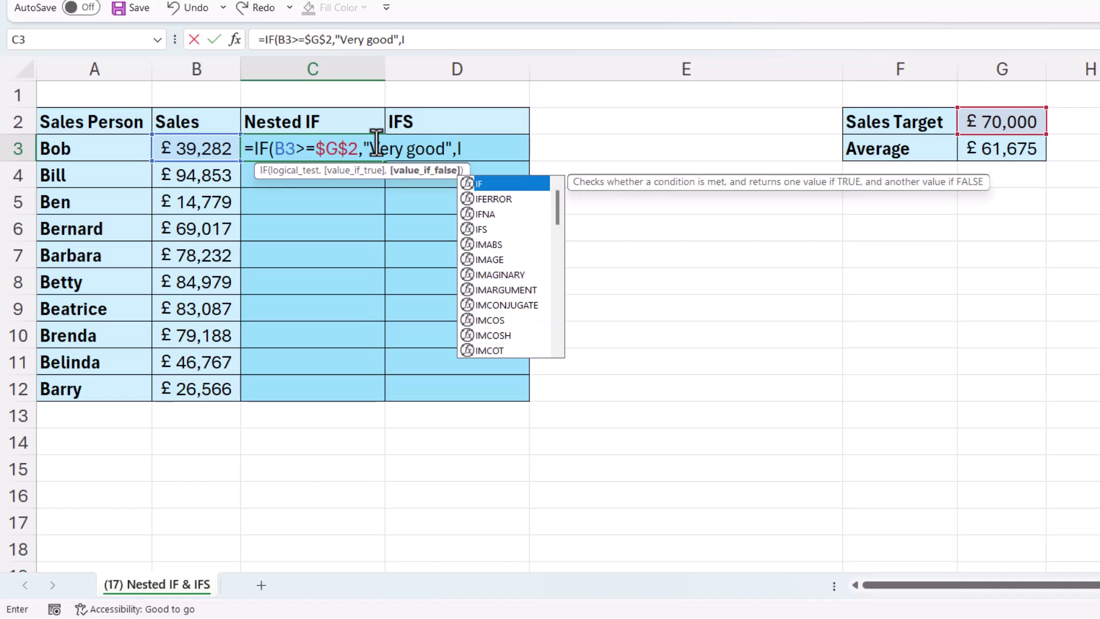
{"action": "type", "text": "("}
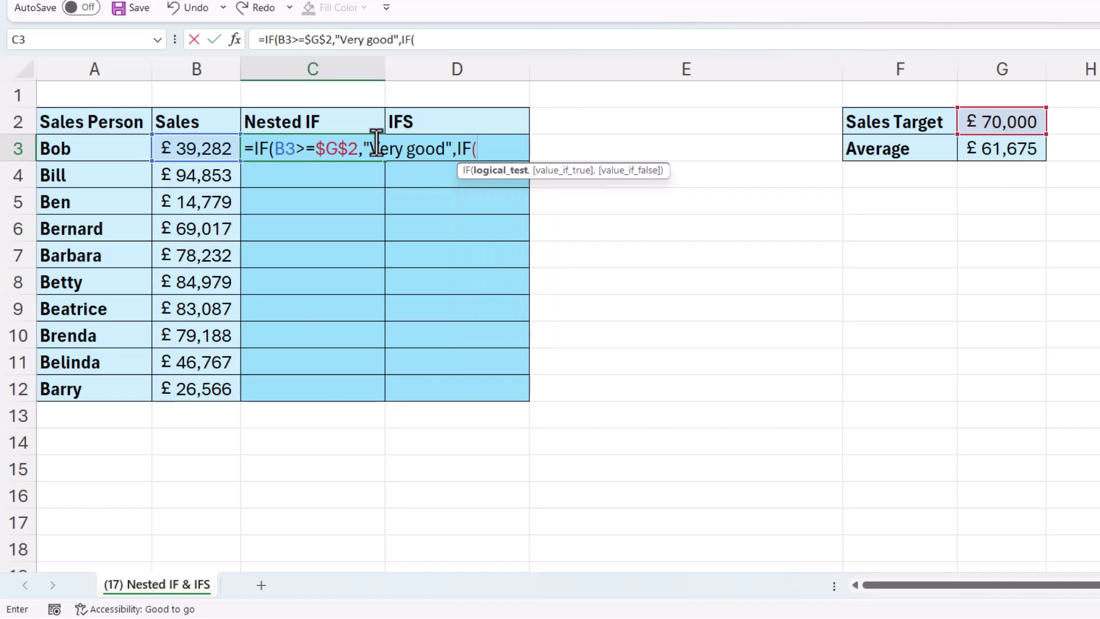
{"action": "left_click", "coordinate": [188, 150]}
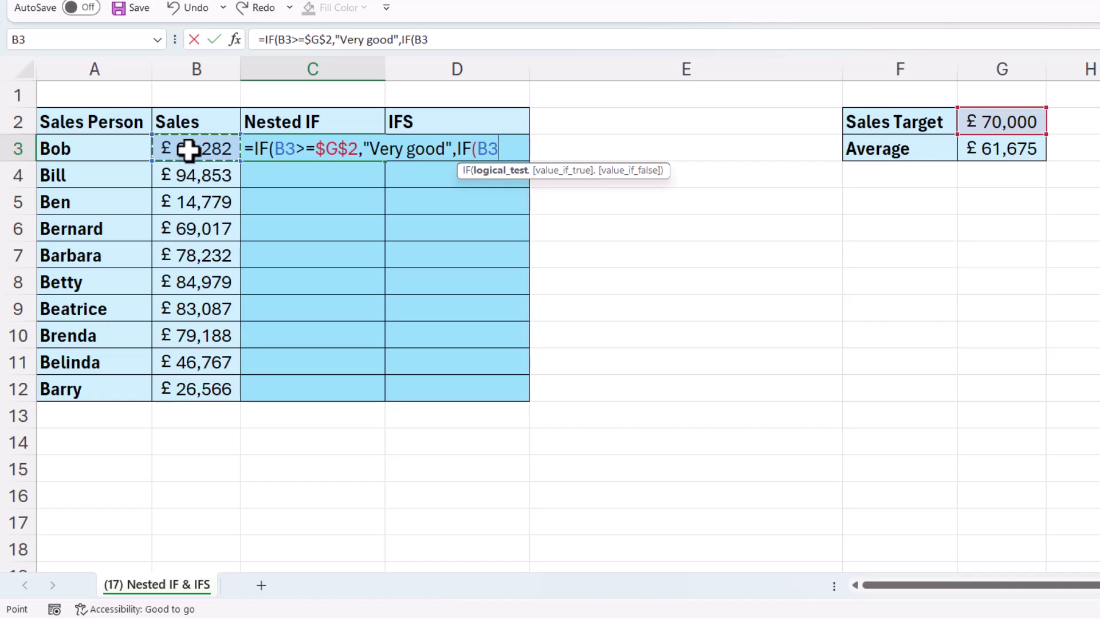
{"action": "type", "text": ">="}
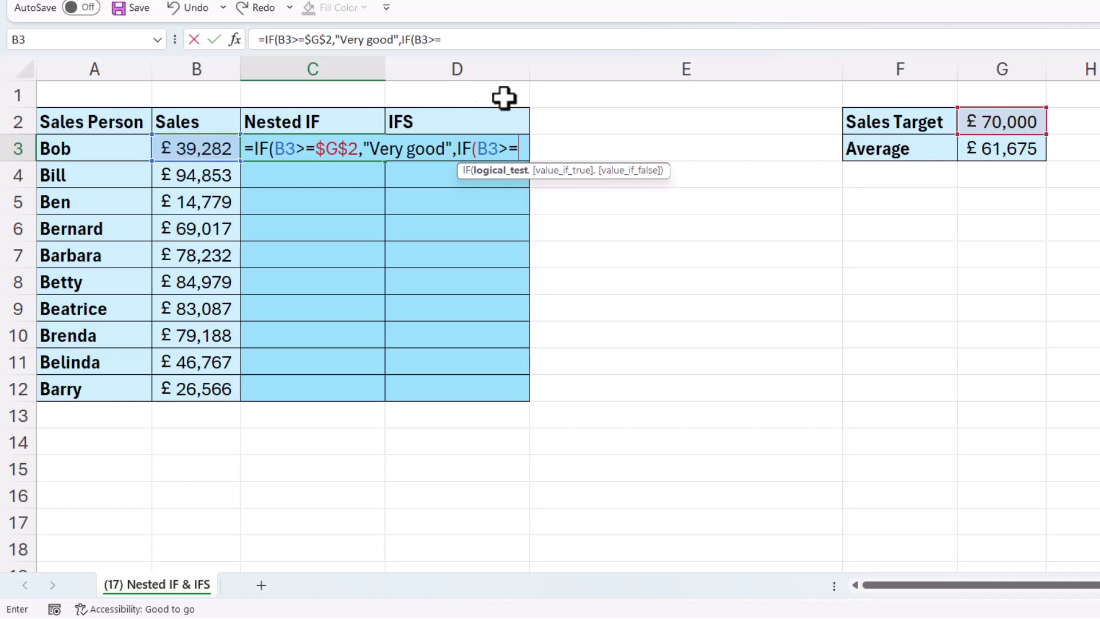
{"action": "left_click", "coordinate": [1005, 151]}
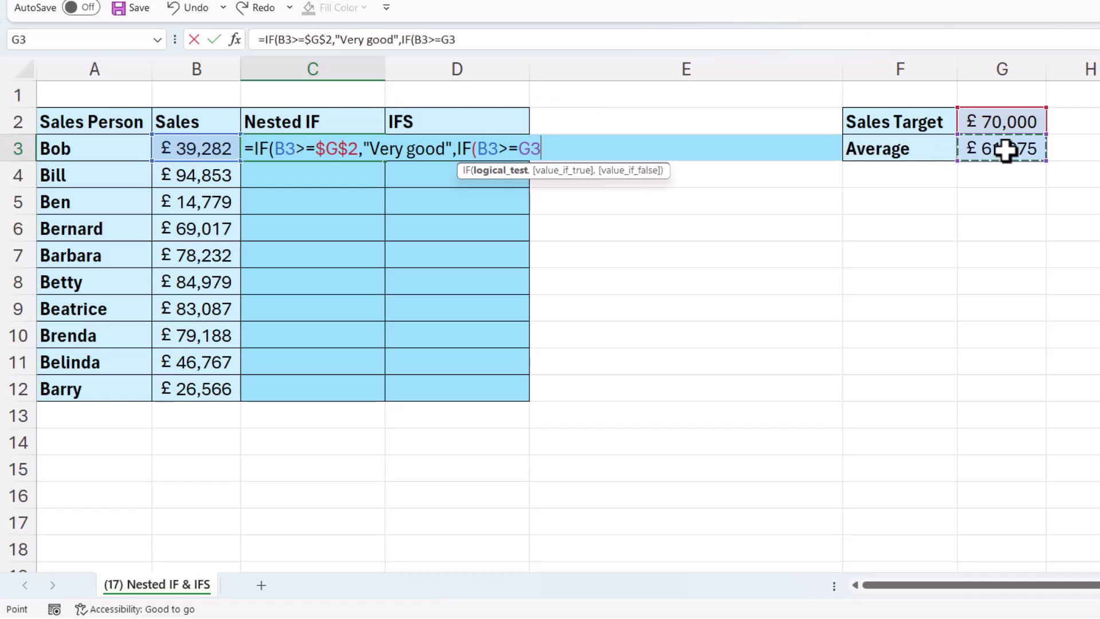
{"action": "key", "text": "F4"}
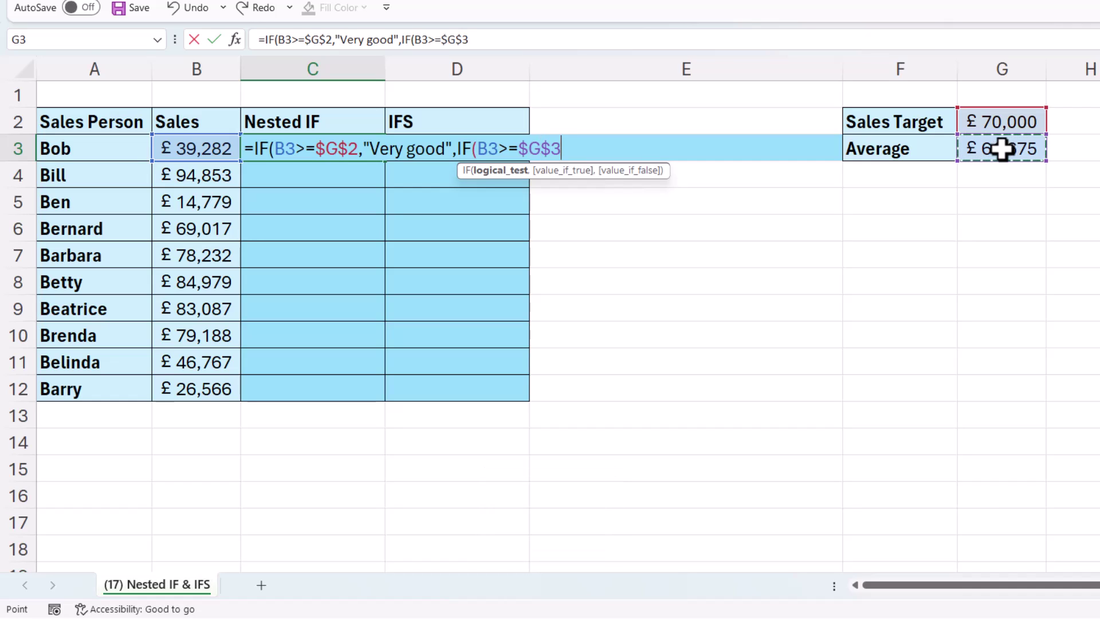
{"action": "type", "text": ","}
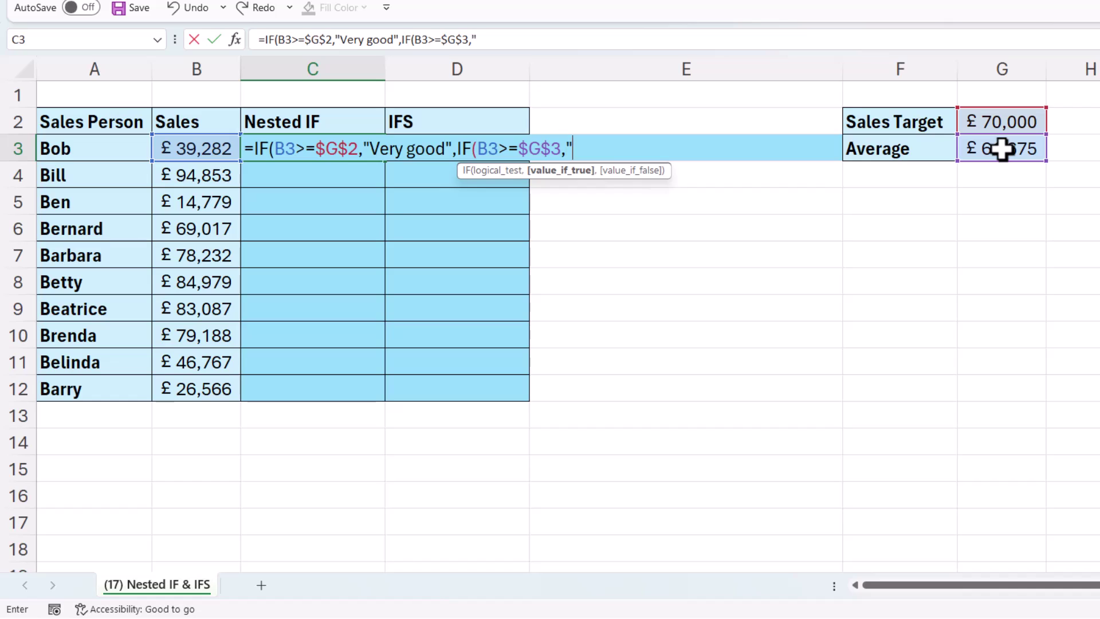
{"action": "type", "text": "\"Good\",\"B"}
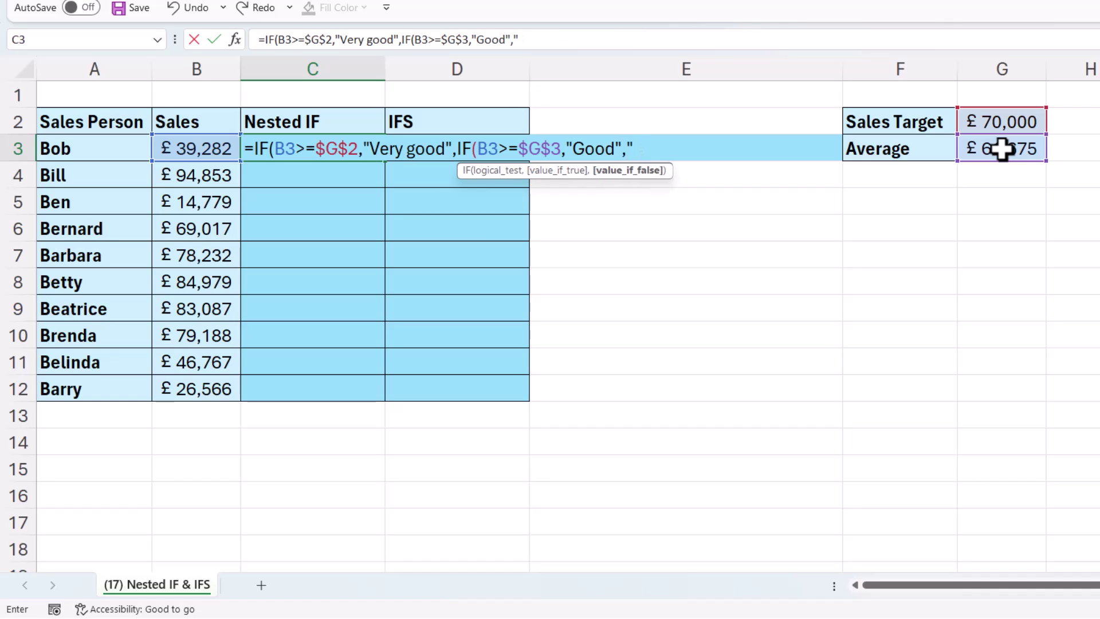
{"action": "type", "text": "Bad\""}
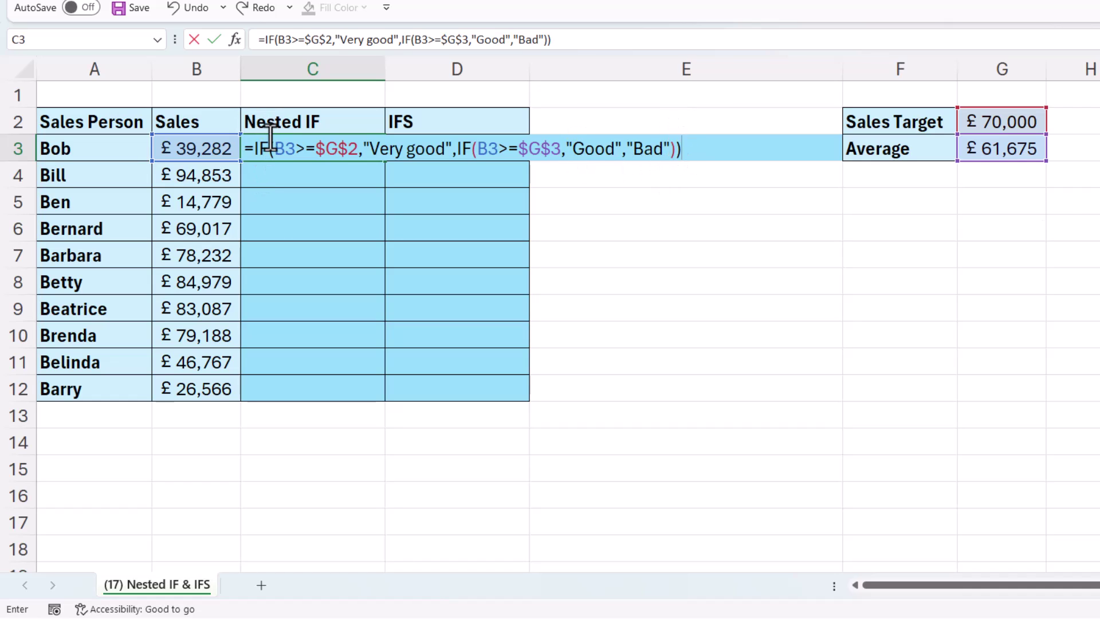
{"action": "key", "text": "Return"}
- Fill C3's nested IF down to C12, then review each argument of the formula in C3
{"action": "left_click", "coordinate": [357, 147]}
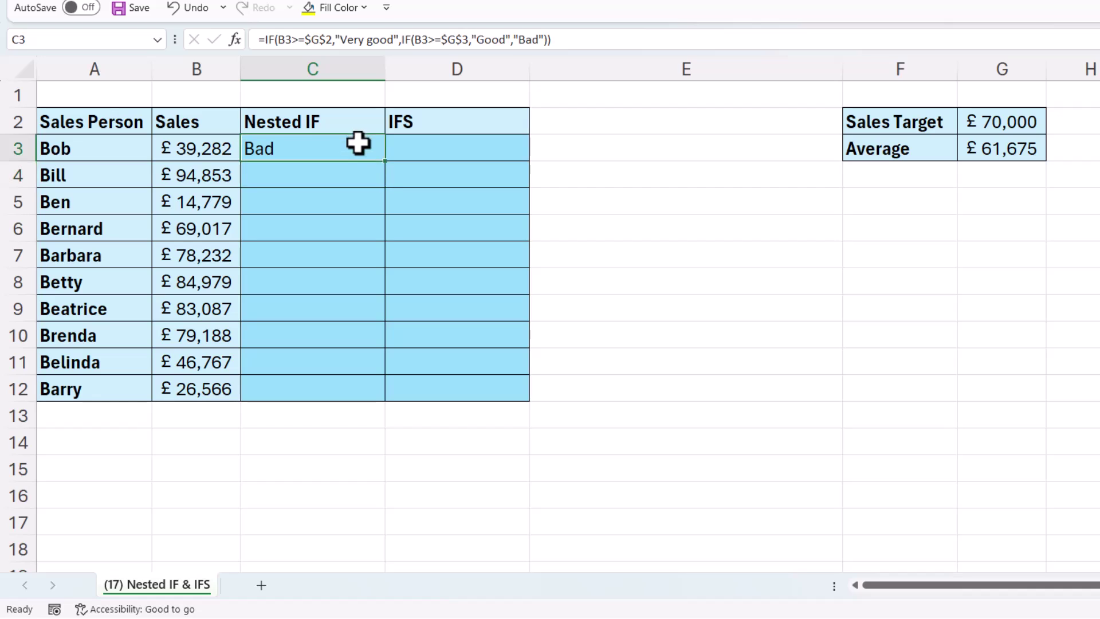
{"action": "double_click", "coordinate": [386, 162]}
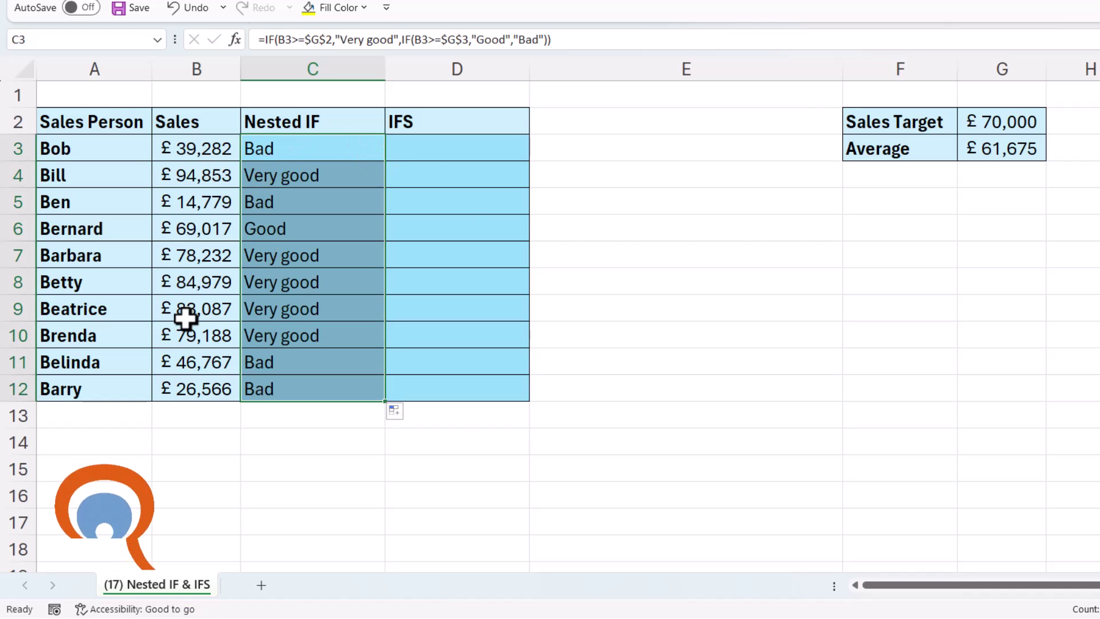
{"action": "left_click", "coordinate": [294, 150]}
{"action": "double_click", "coordinate": [294, 147]}
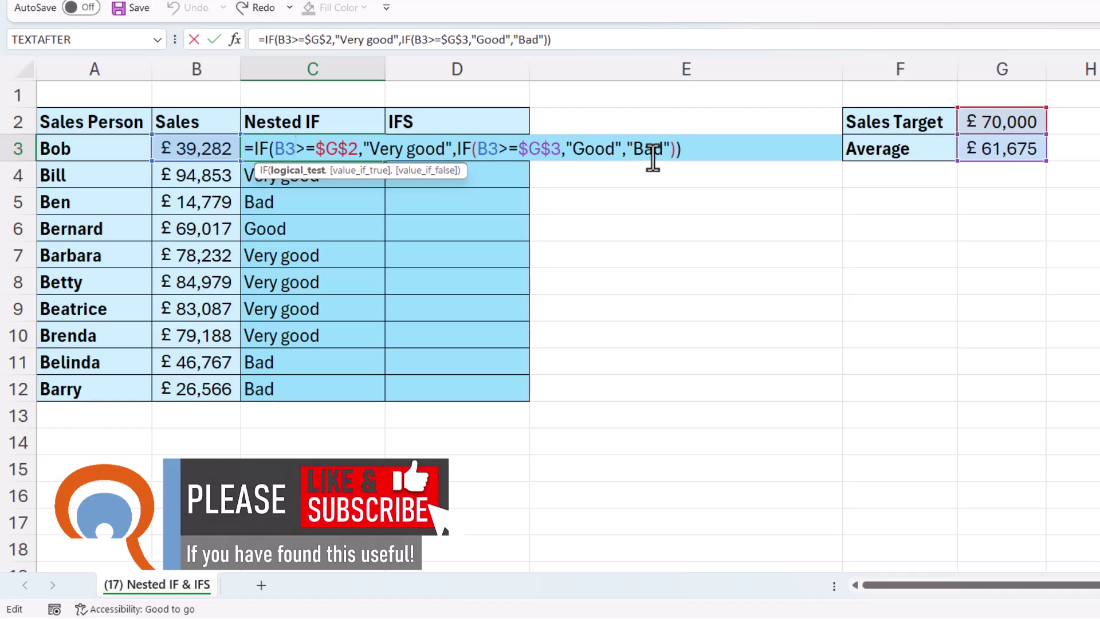
{"action": "left_click", "coordinate": [295, 148]}
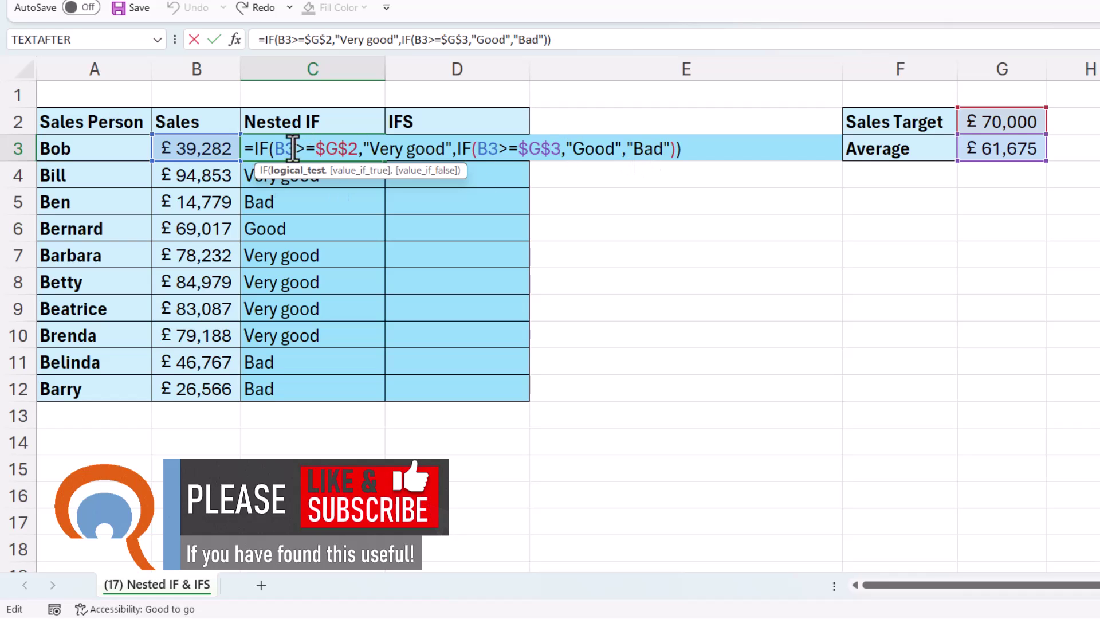
{"action": "left_click", "coordinate": [372, 170]}
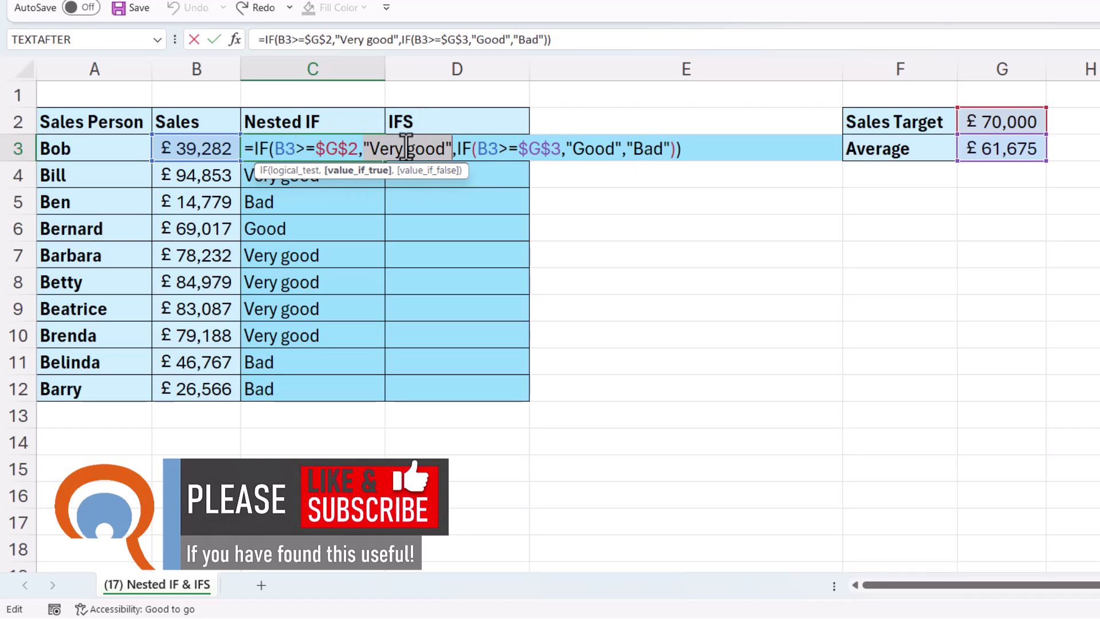
{"action": "left_click", "coordinate": [514, 151]}
{"action": "left_click", "coordinate": [496, 170]}
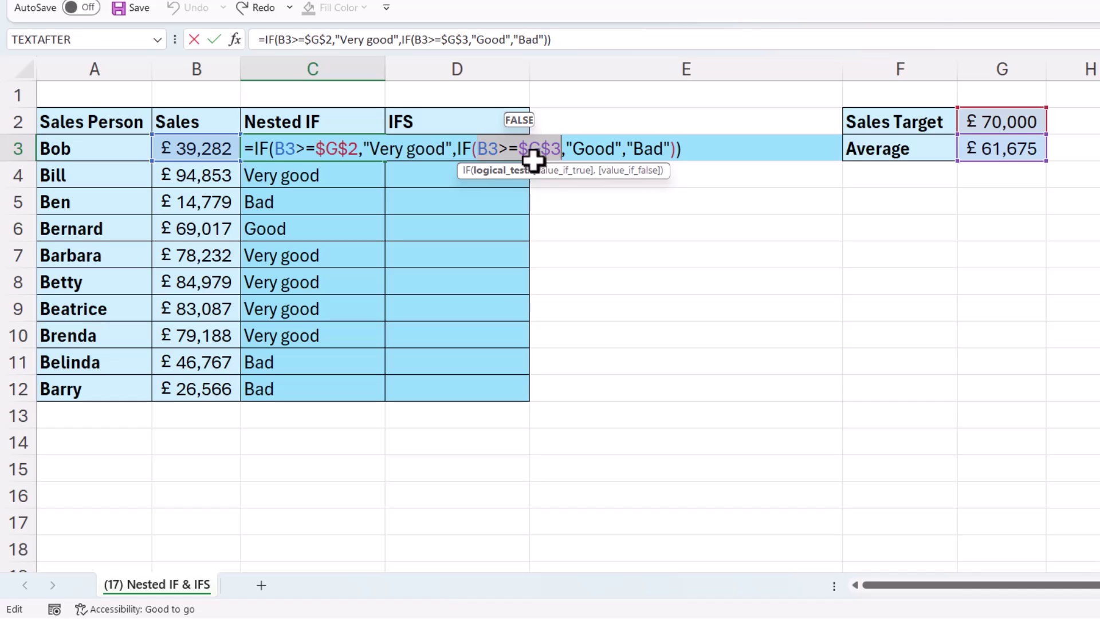
{"action": "left_click", "coordinate": [550, 170]}
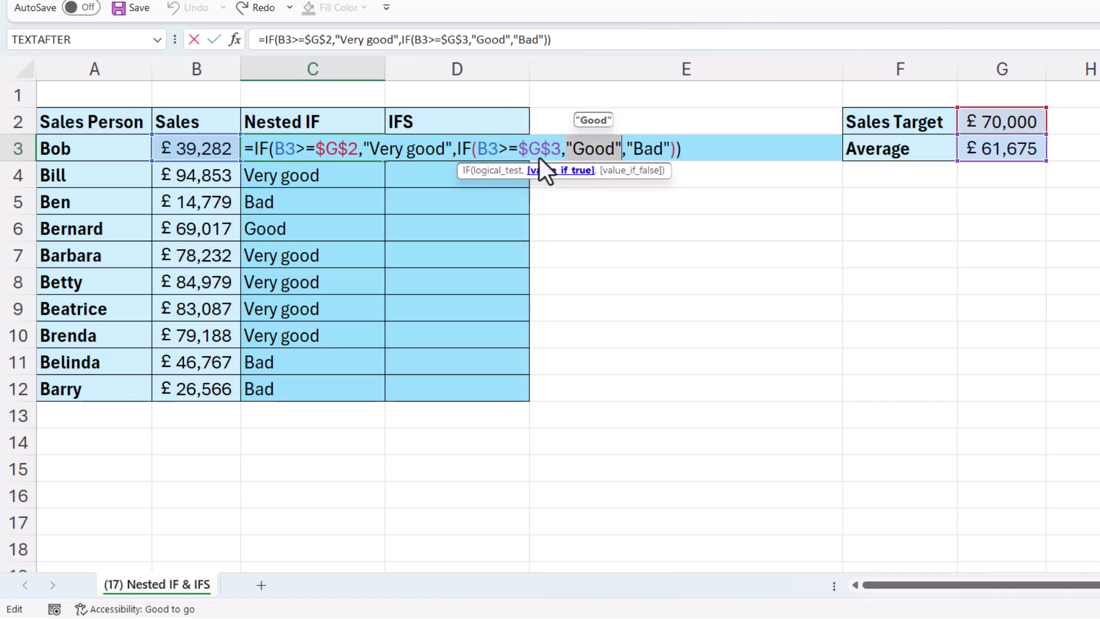
{"action": "left_click", "coordinate": [653, 170]}
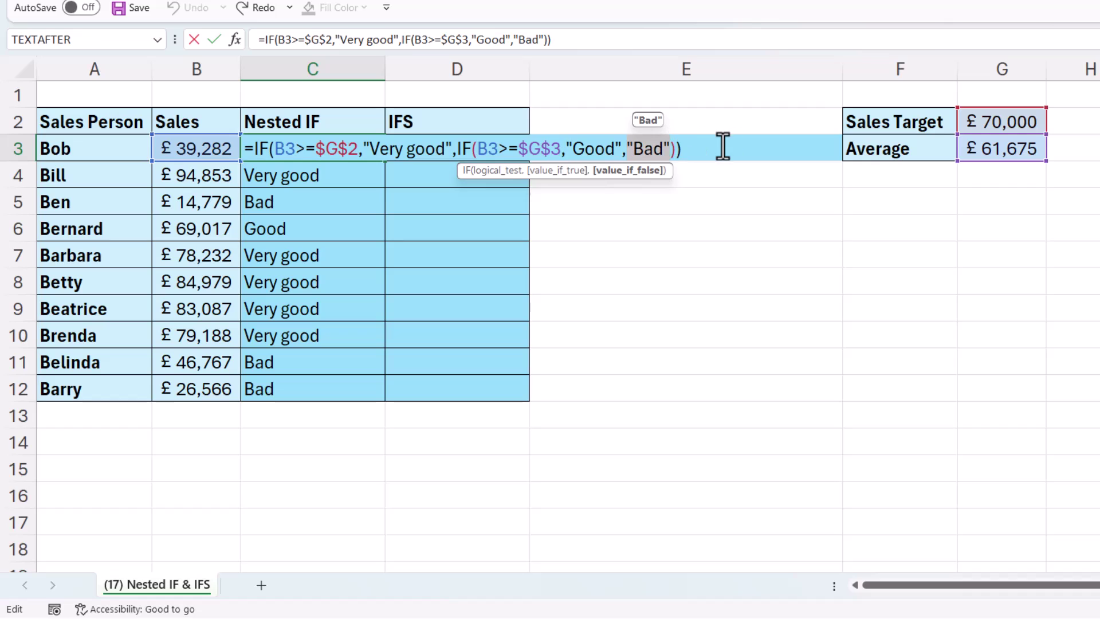
- In D3 start an IFS whose first test returns "Very good" when B3 is at least $G$2
{"action": "key", "text": "Return"}
{"action": "left_click", "coordinate": [464, 154]}
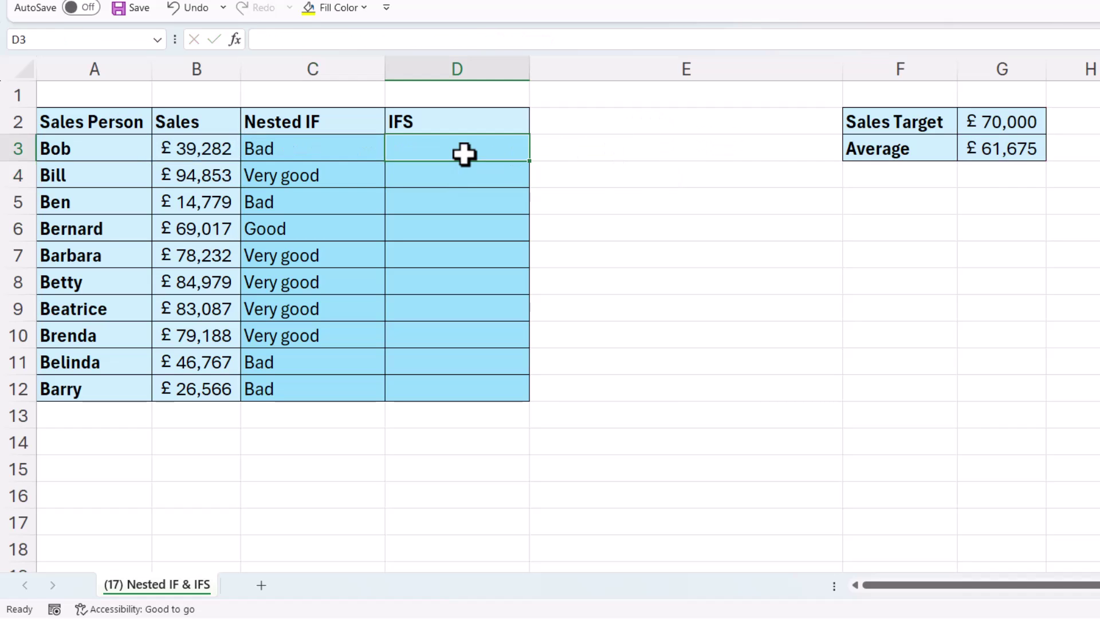
{"action": "type", "text": "=I"}
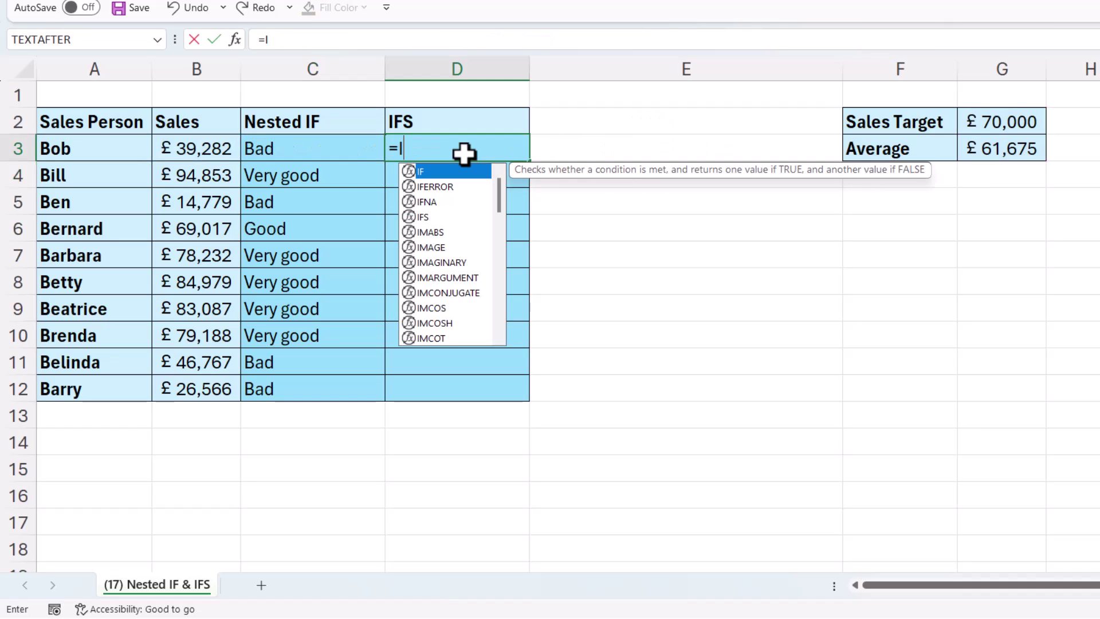
{"action": "type", "text": "FS("}
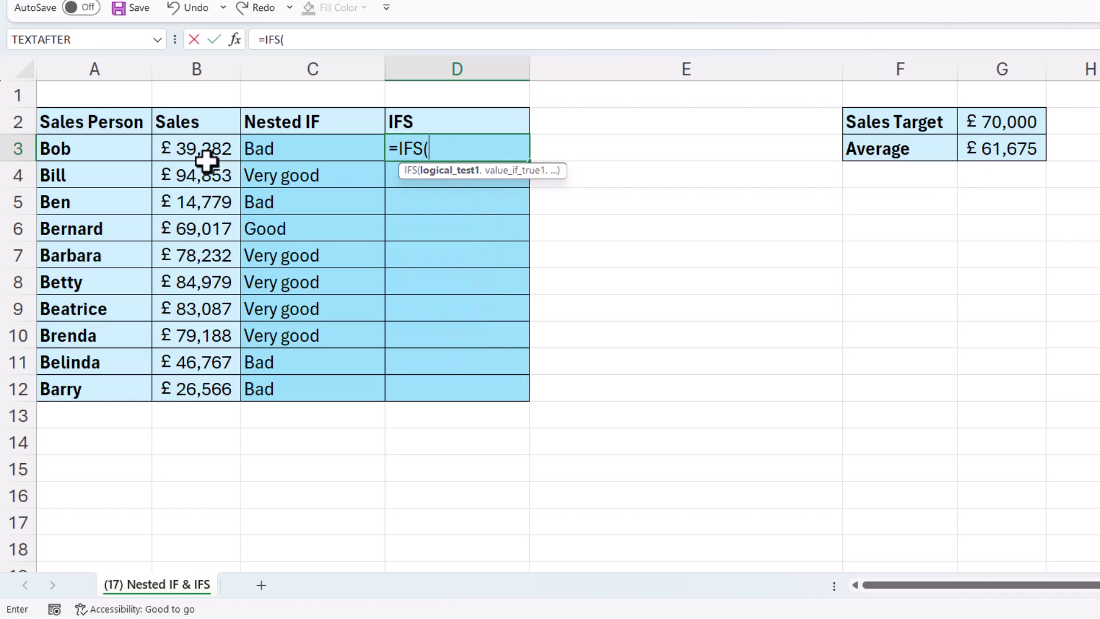
{"action": "left_click", "coordinate": [180, 151]}
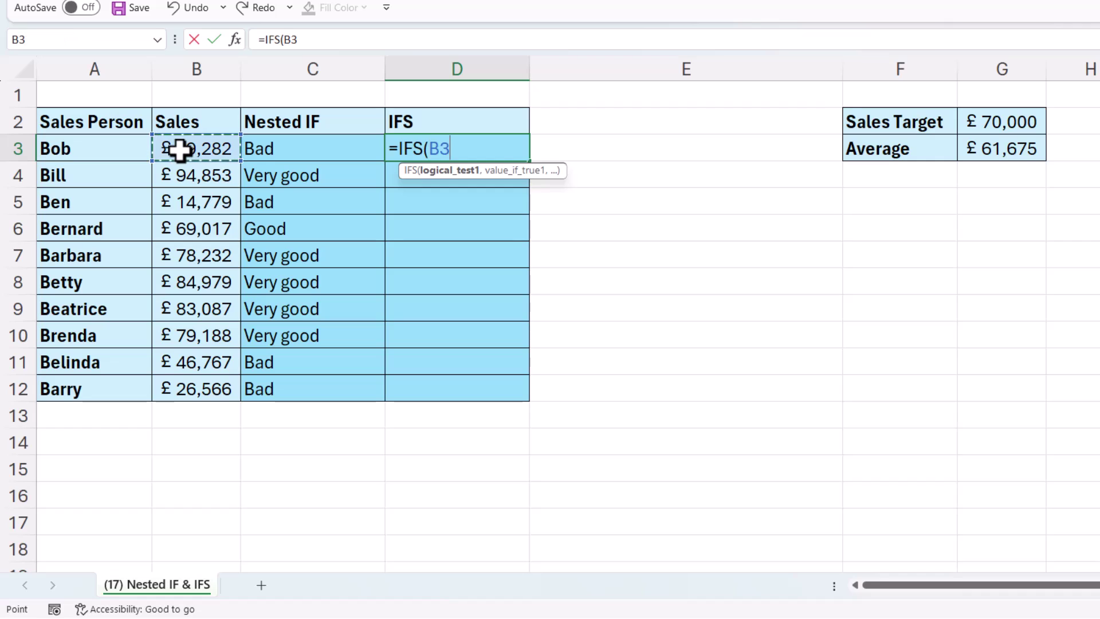
{"action": "type", "text": ">="}
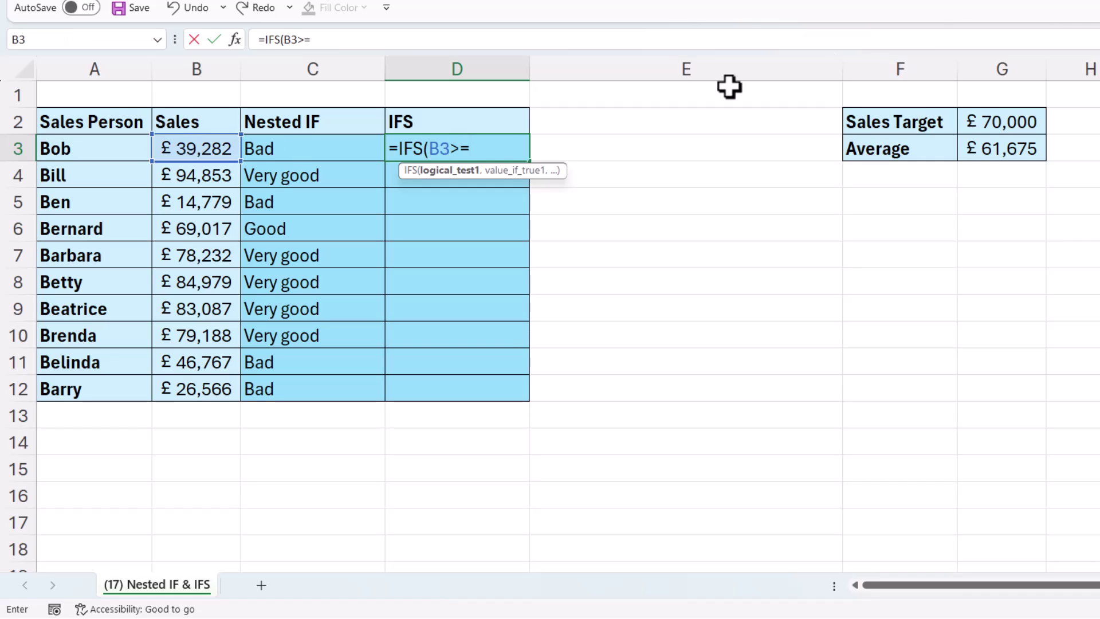
{"action": "left_click", "coordinate": [970, 119]}
{"action": "key", "text": "F4"}
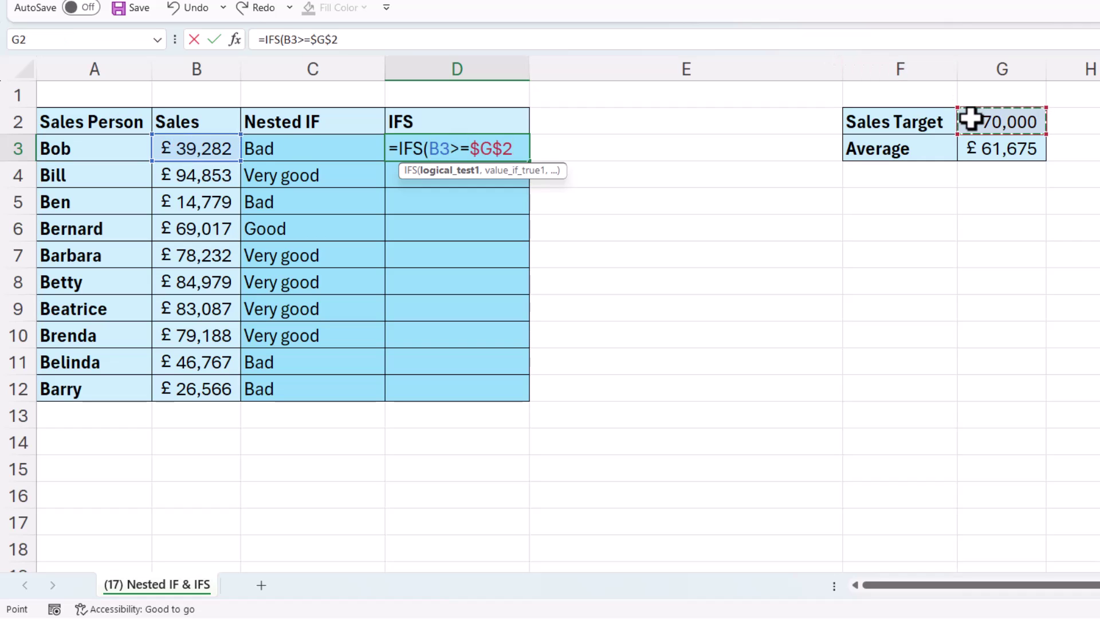
{"action": "type", "text": ","}
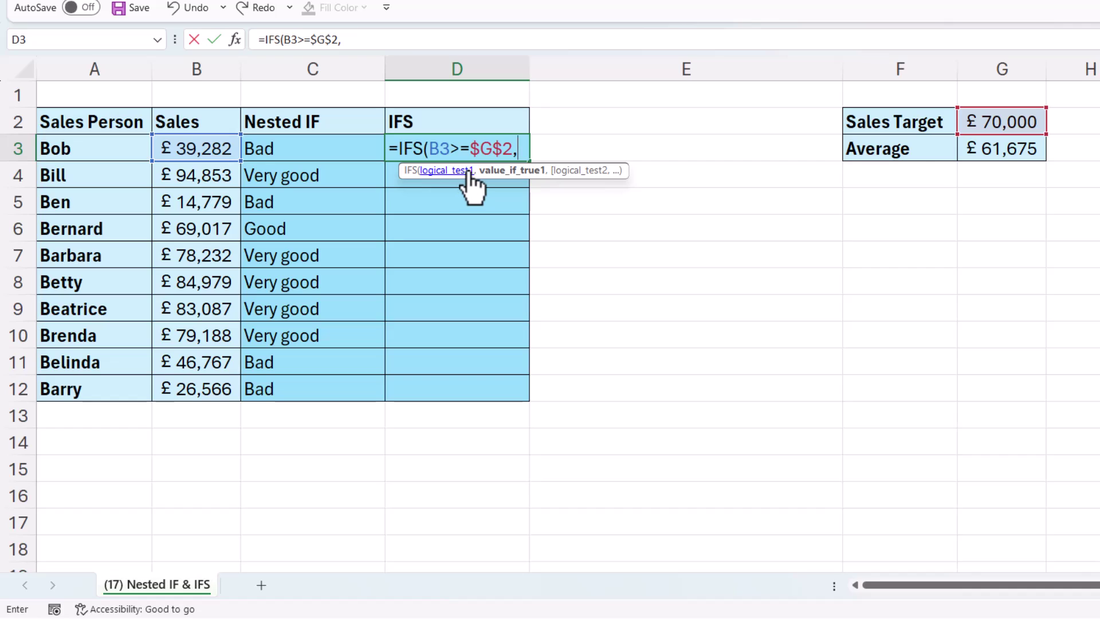
{"action": "type", "text": "\"Very"}
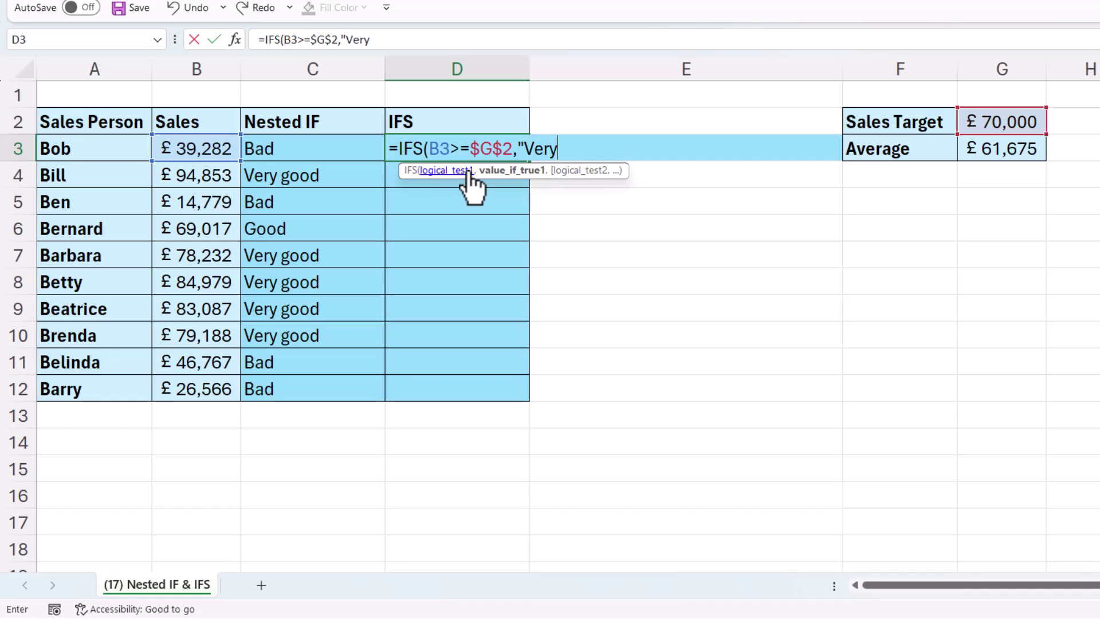
{"action": "type", "text": " good"}
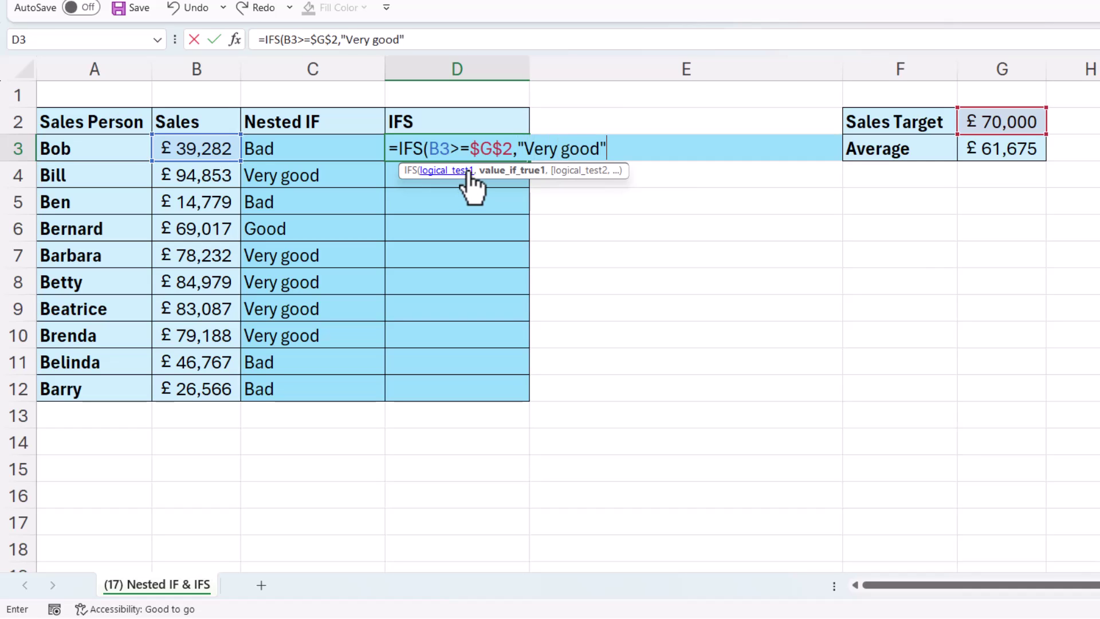
{"action": "type", "text": "\","}
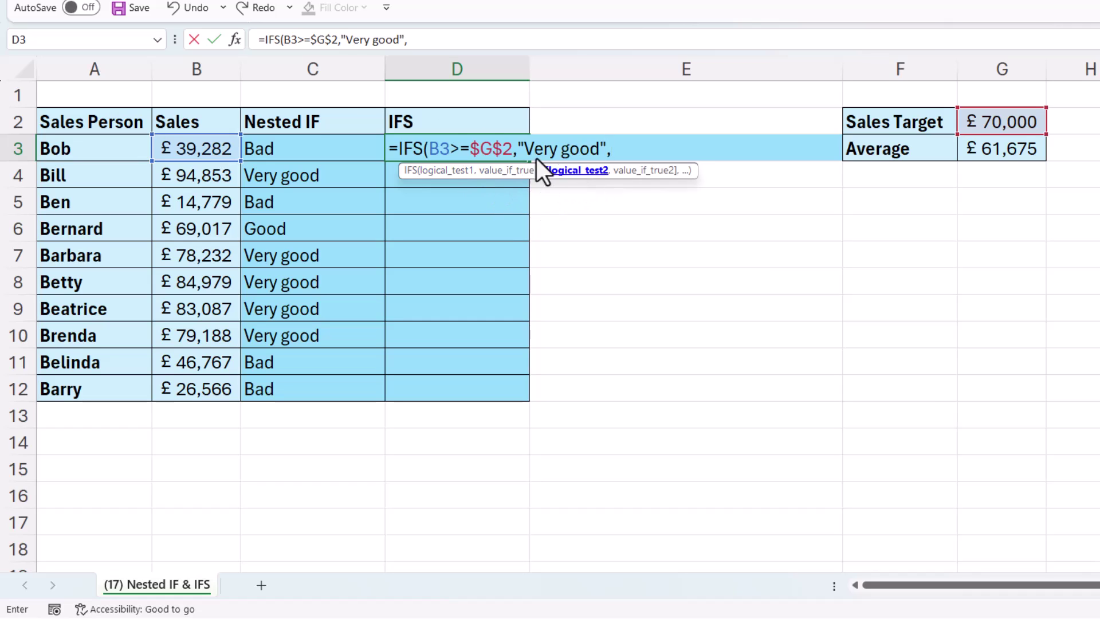
- Add IFS tests returning "Good" when B3>=$G$3 and "Bad" when B3<$G$3
{"action": "left_click", "coordinate": [205, 149]}
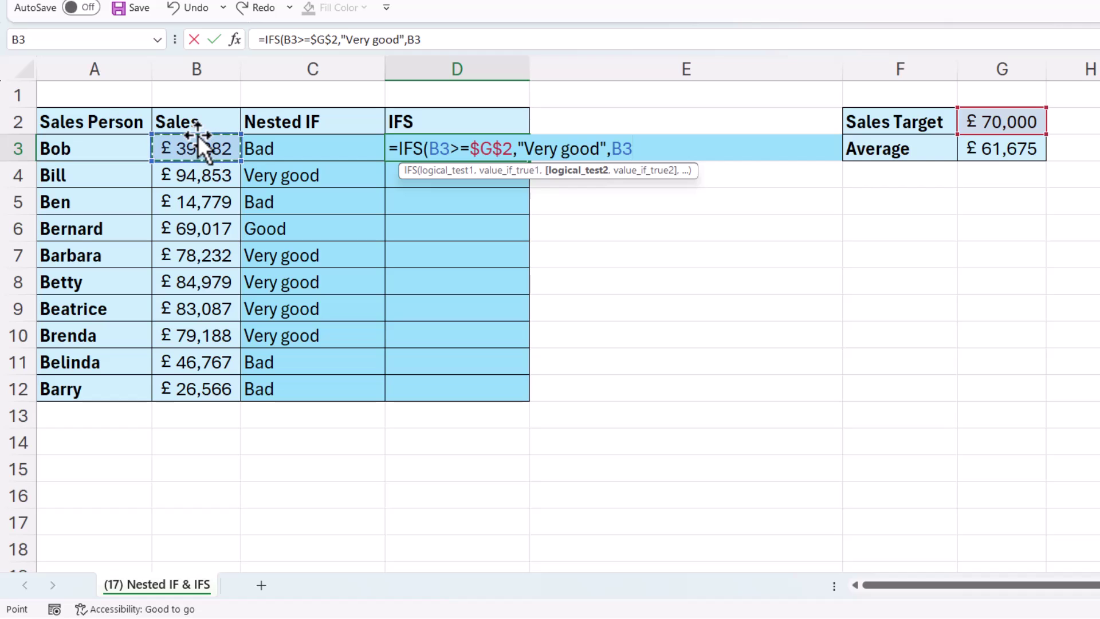
{"action": "type", "text": ">="}
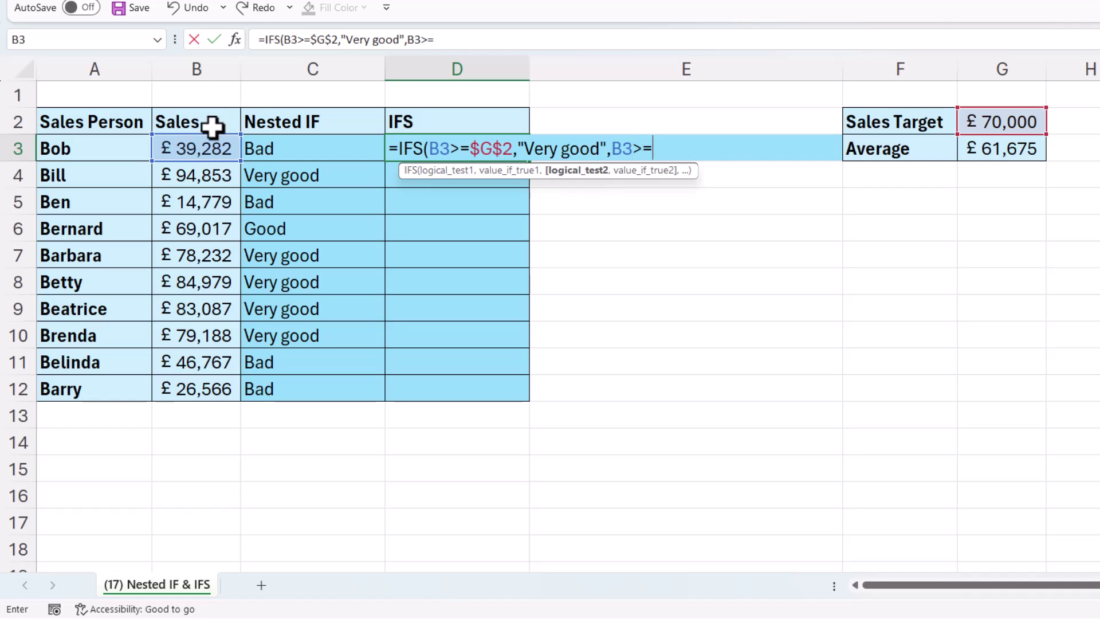
{"action": "left_click", "coordinate": [1000, 152]}
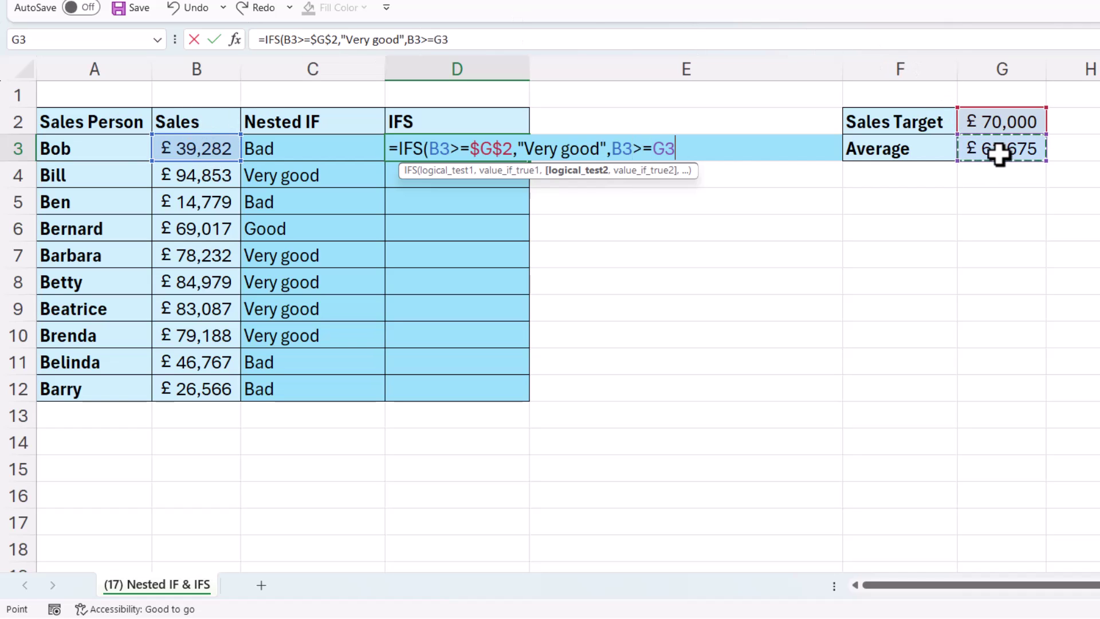
{"action": "key", "text": "F4"}
{"action": "type", "text": ","}
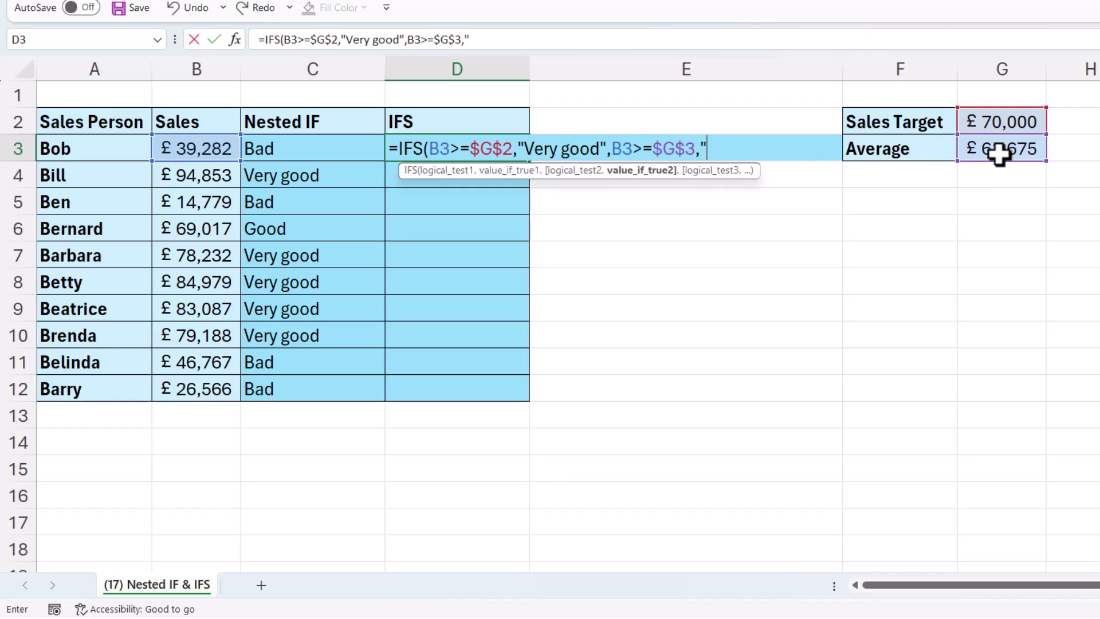
{"action": "type", "text": "\"Good"}
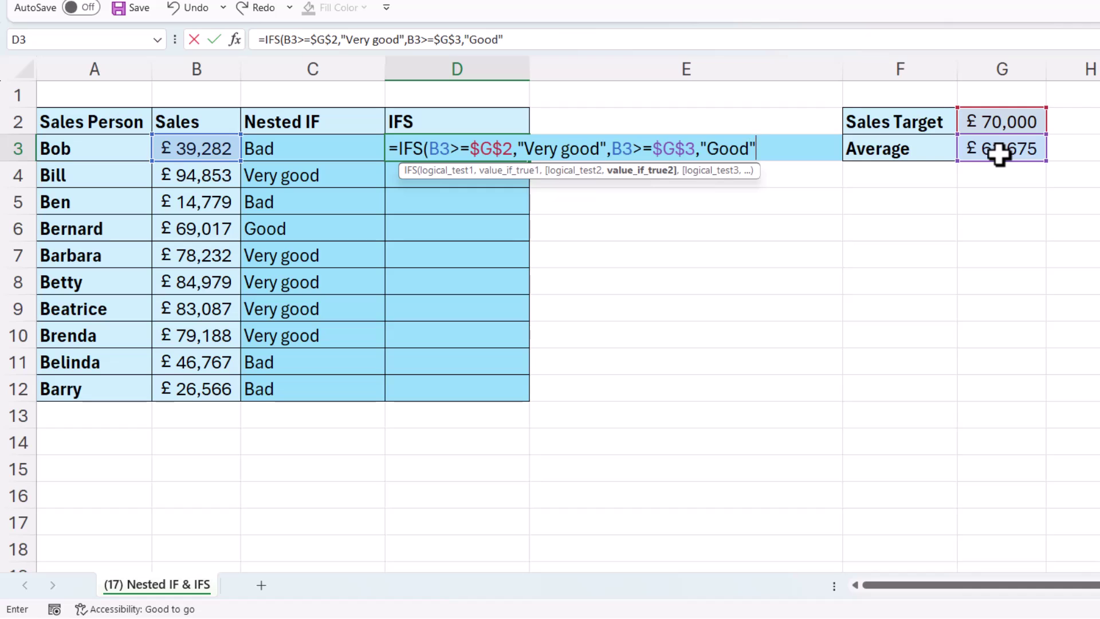
{"action": "type", "text": "\","}
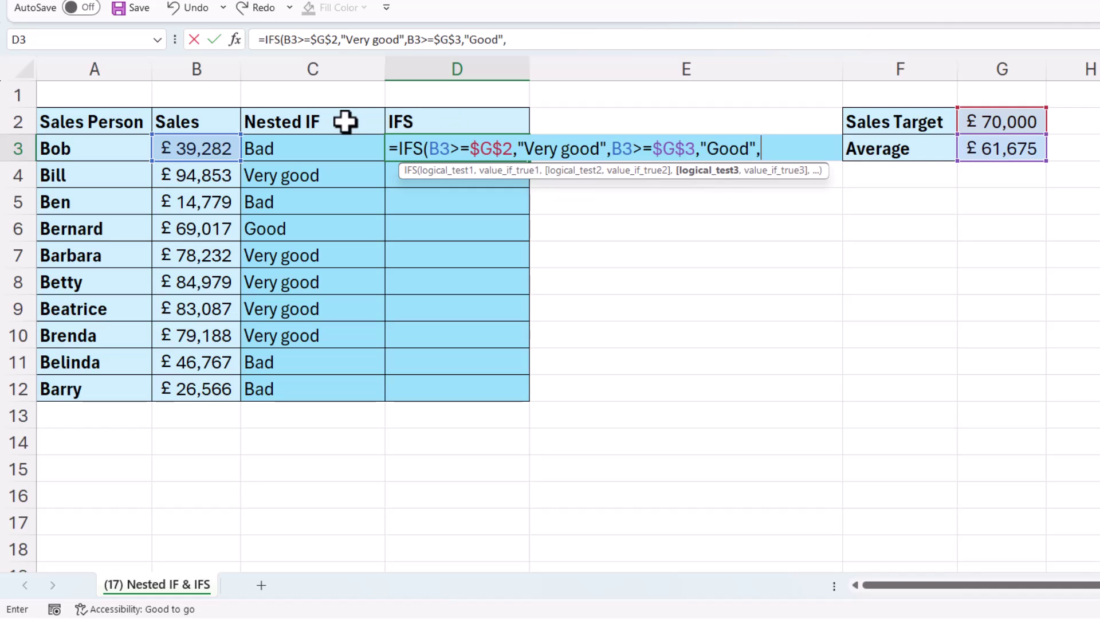
{"action": "left_click", "coordinate": [196, 148]}
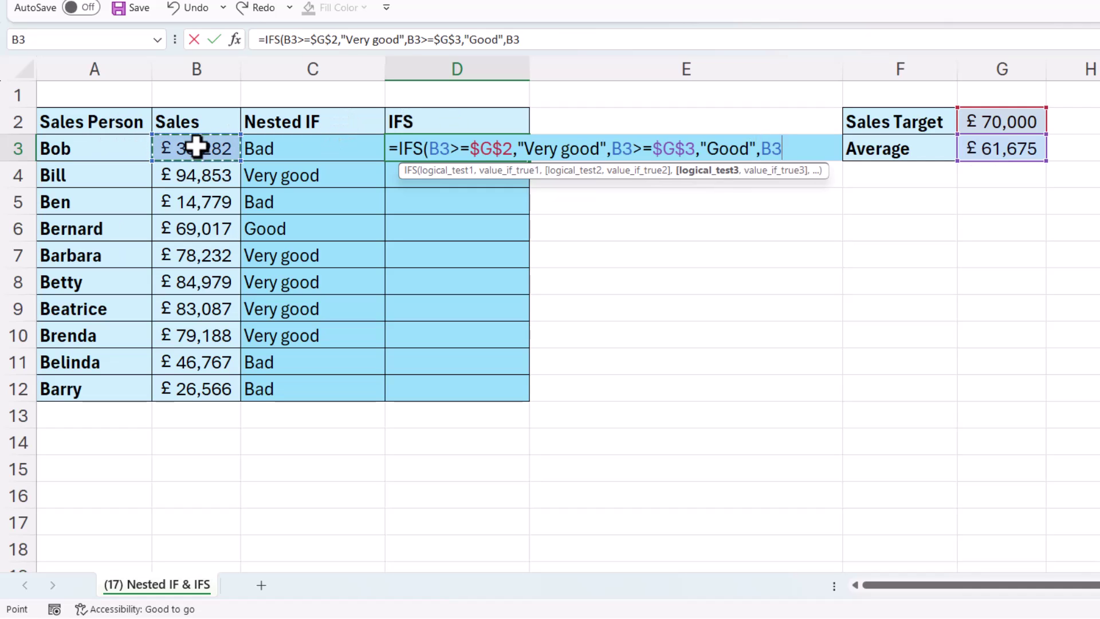
{"action": "type", "text": "<"}
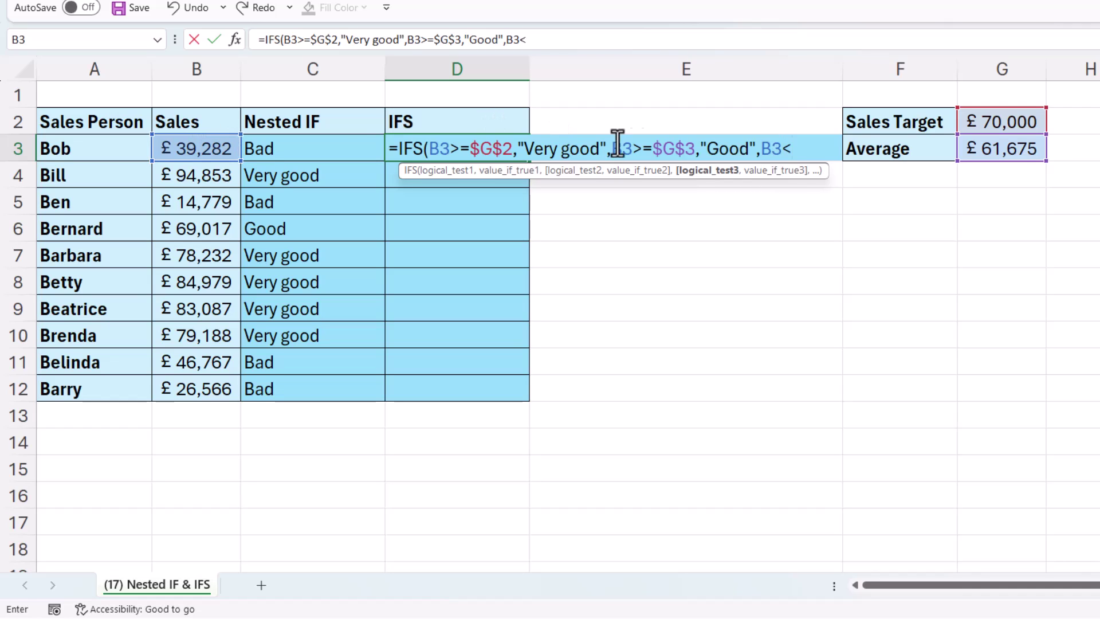
{"action": "left_click", "coordinate": [1018, 152]}
{"action": "key", "text": "F4"}
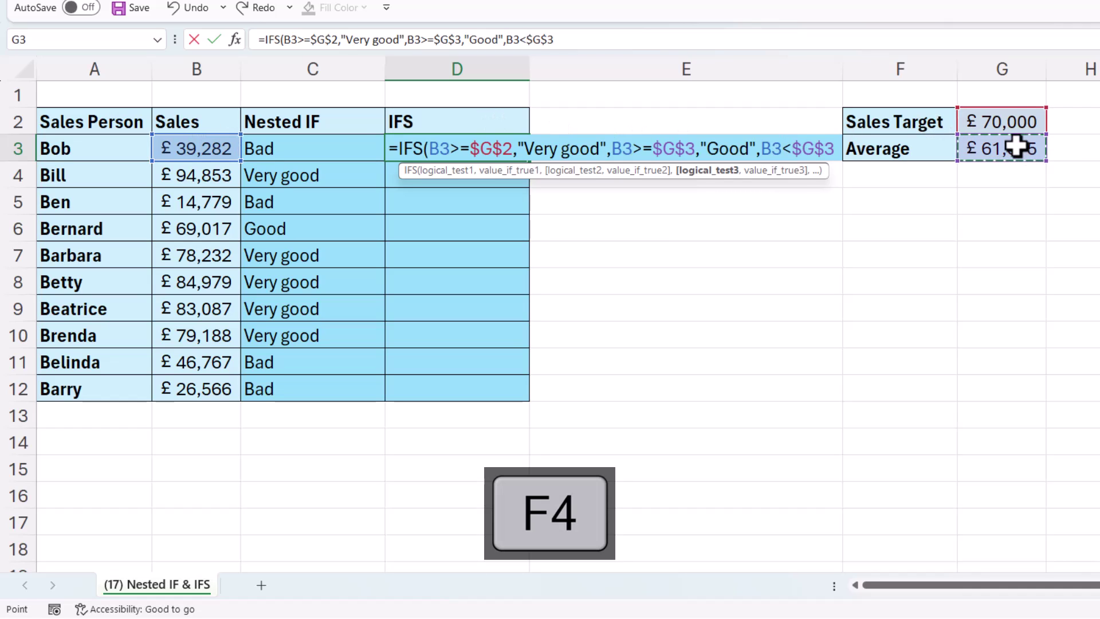
{"action": "type", "text": ","}
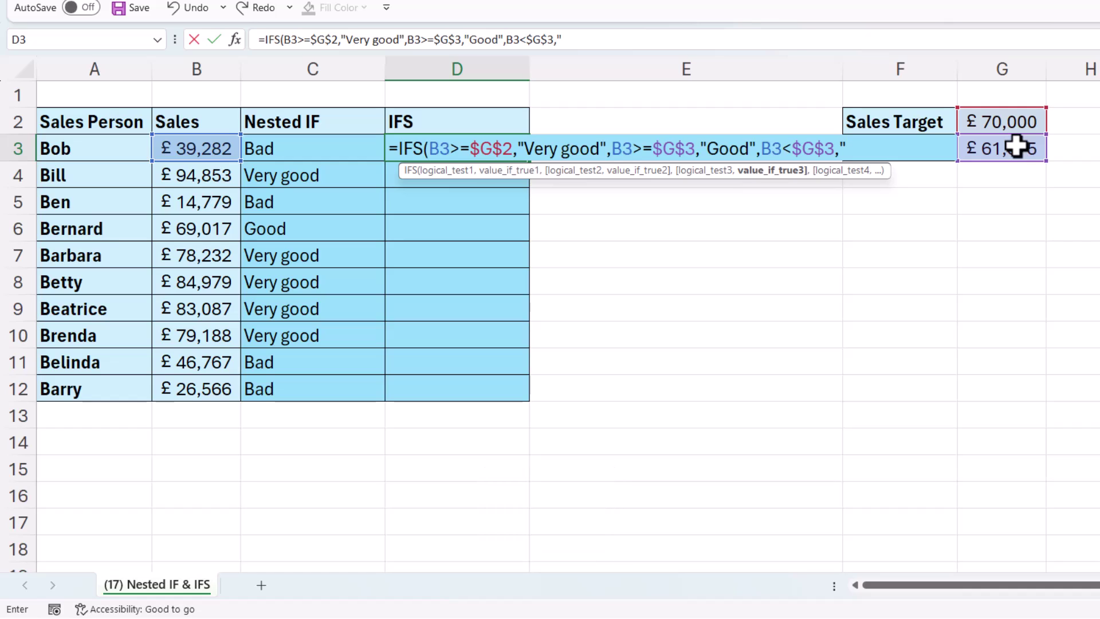
{"action": "type", "text": "\"Bad\")"}
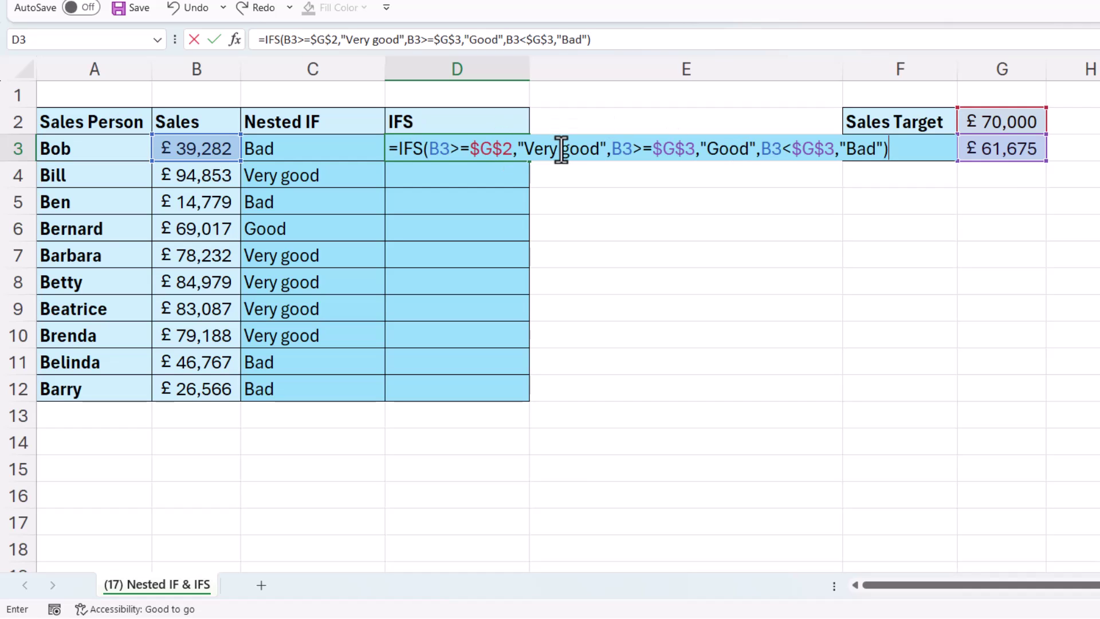
- Enter the IFS formula and fill it down through D12
{"action": "key", "text": "Return"}
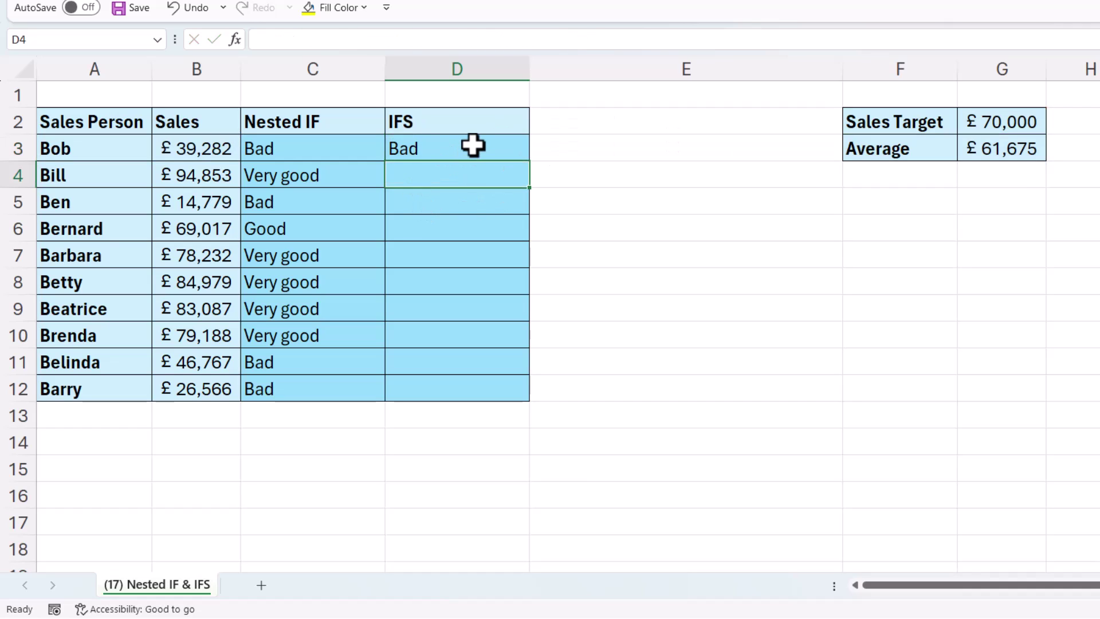
{"action": "left_click", "coordinate": [472, 146]}
{"action": "double_click", "coordinate": [528, 162]}
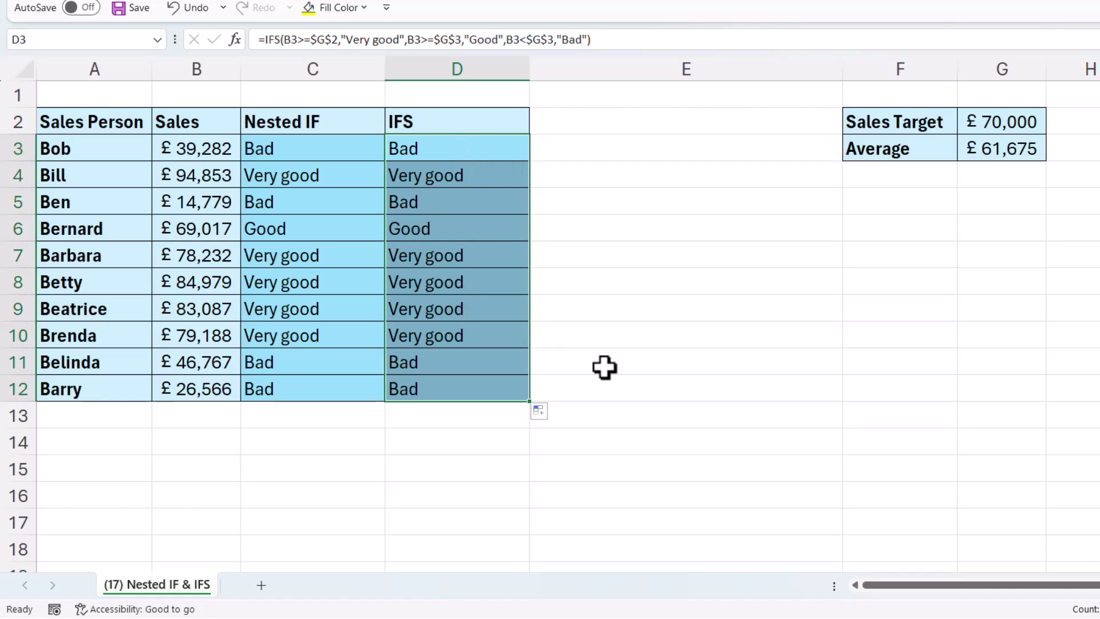
- Widen column K and start J3's IFS mapping I3=$L$3 (Blue) to $M$3 (Purple)
{"action": "scroll", "coordinate": [567, 315], "scroll_direction": "right", "scroll_amount": 5}
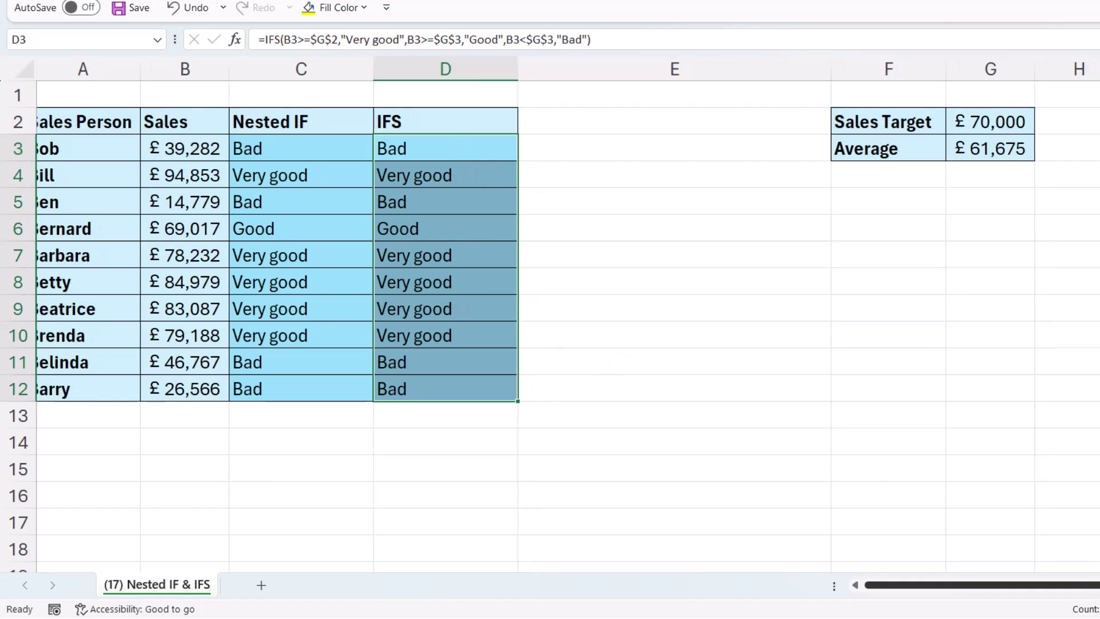
{"action": "scroll", "coordinate": [567, 315], "scroll_direction": "right", "scroll_amount": 2}
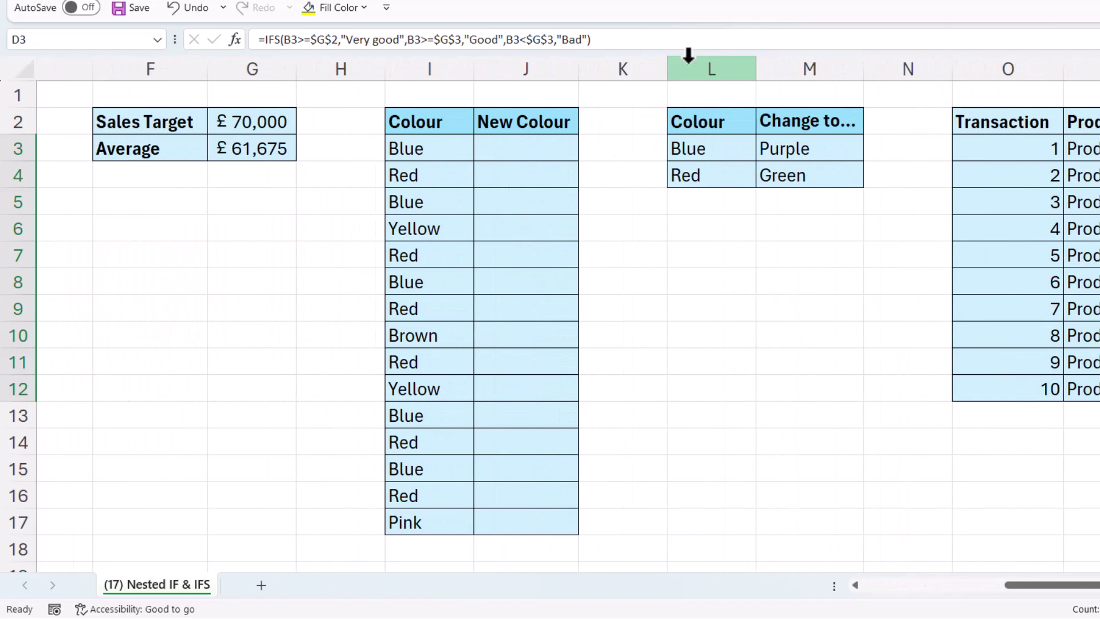
{"action": "left_click_drag", "start_coordinate": [667, 69], "coordinate": [861, 69]}
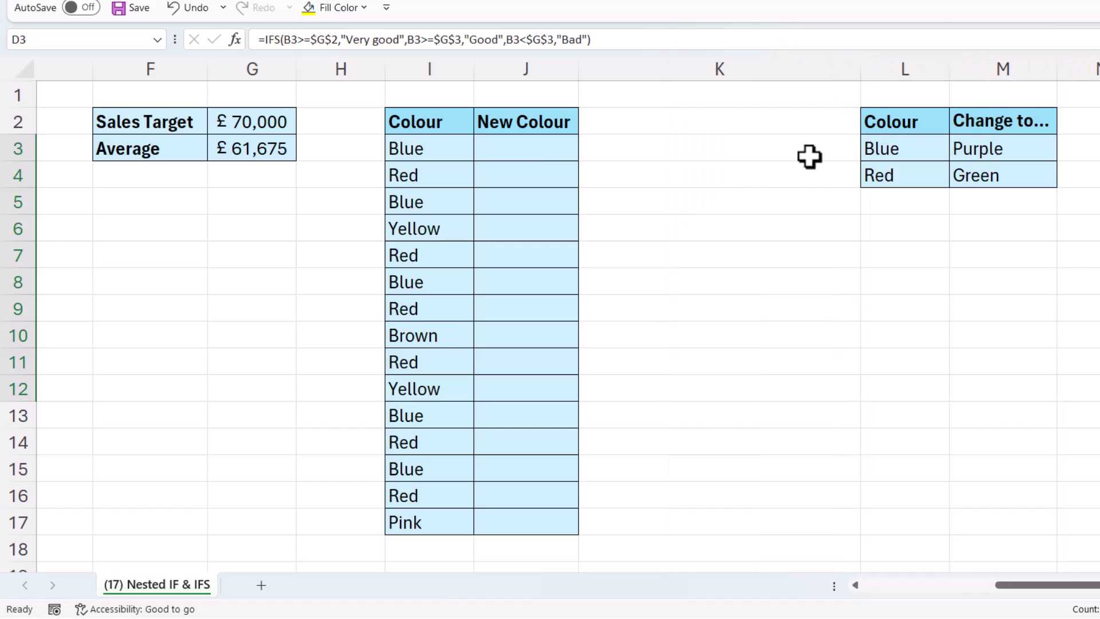
{"action": "left_click", "coordinate": [534, 144]}
{"action": "type", "text": "=IFS("}
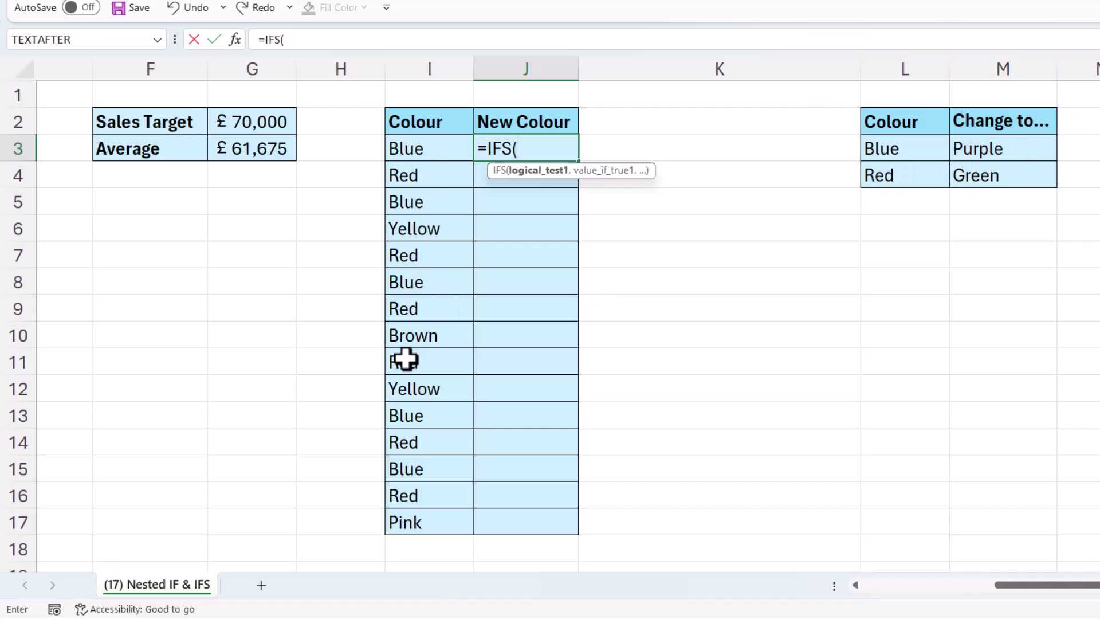
{"action": "left_click", "coordinate": [438, 144]}
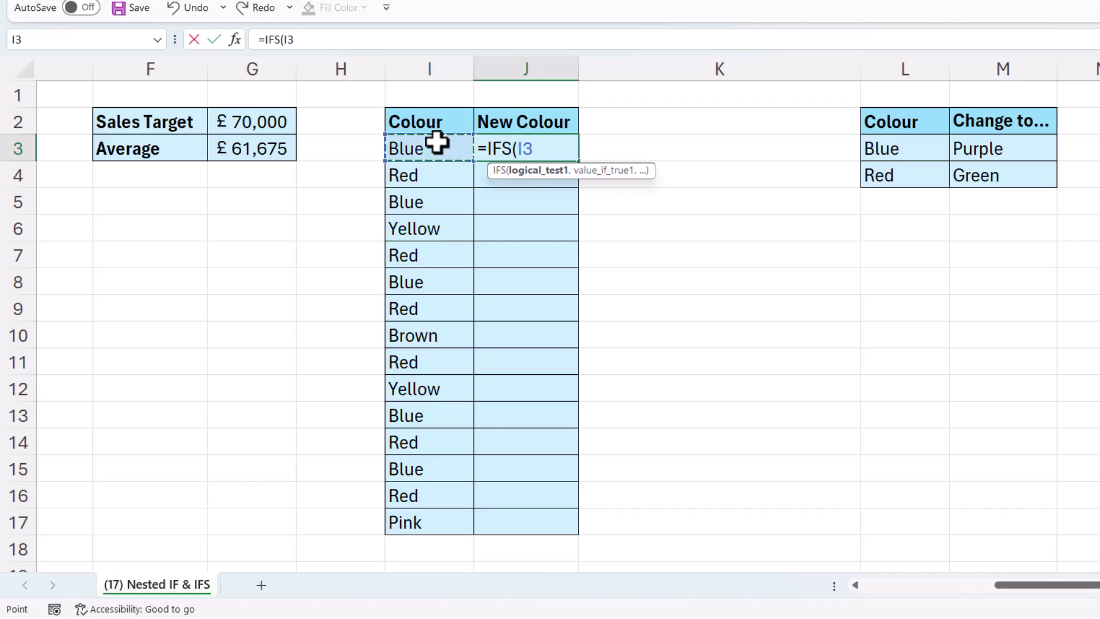
{"action": "type", "text": "="}
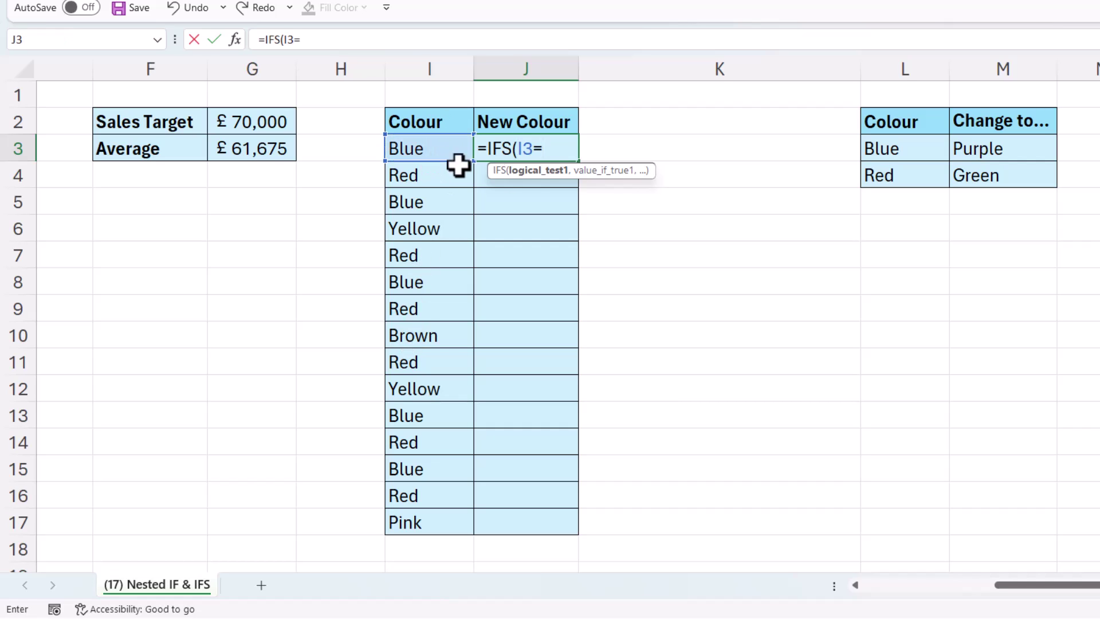
{"action": "left_click", "coordinate": [926, 149]}
{"action": "key", "text": "F4"}
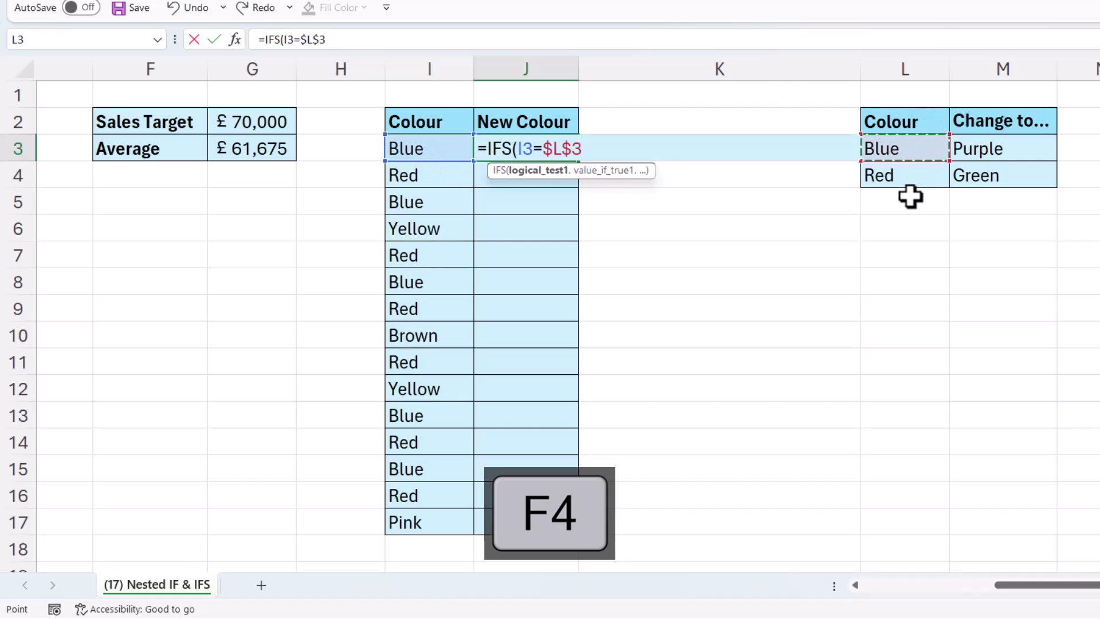
{"action": "type", "text": ","}
{"action": "left_click", "coordinate": [1043, 144]}
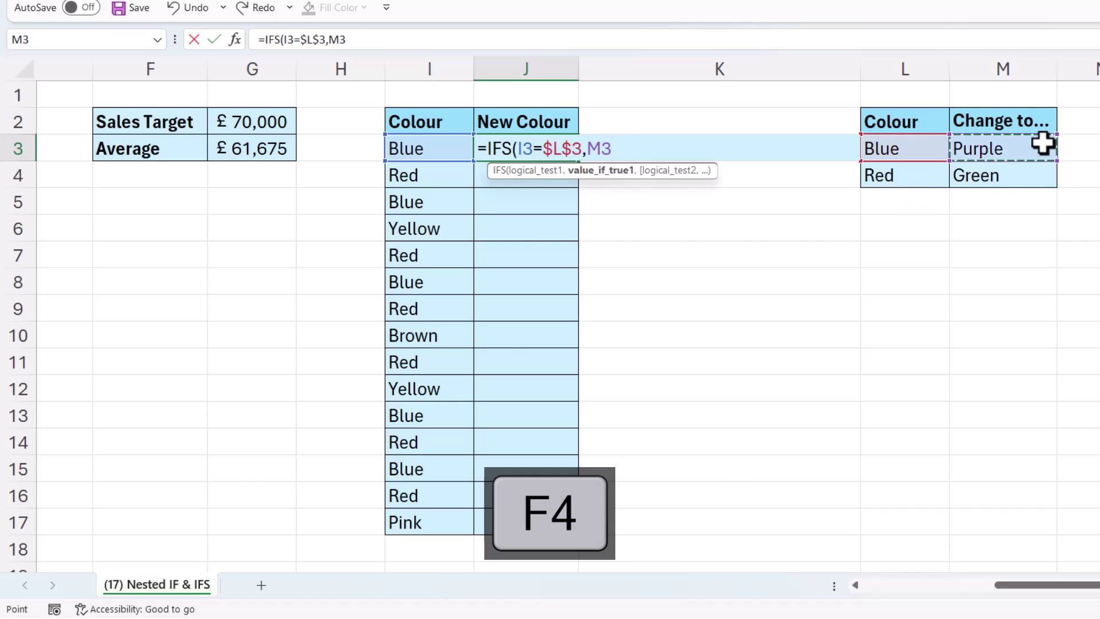
{"action": "key", "text": "F4"}
{"action": "type", "text": ","}
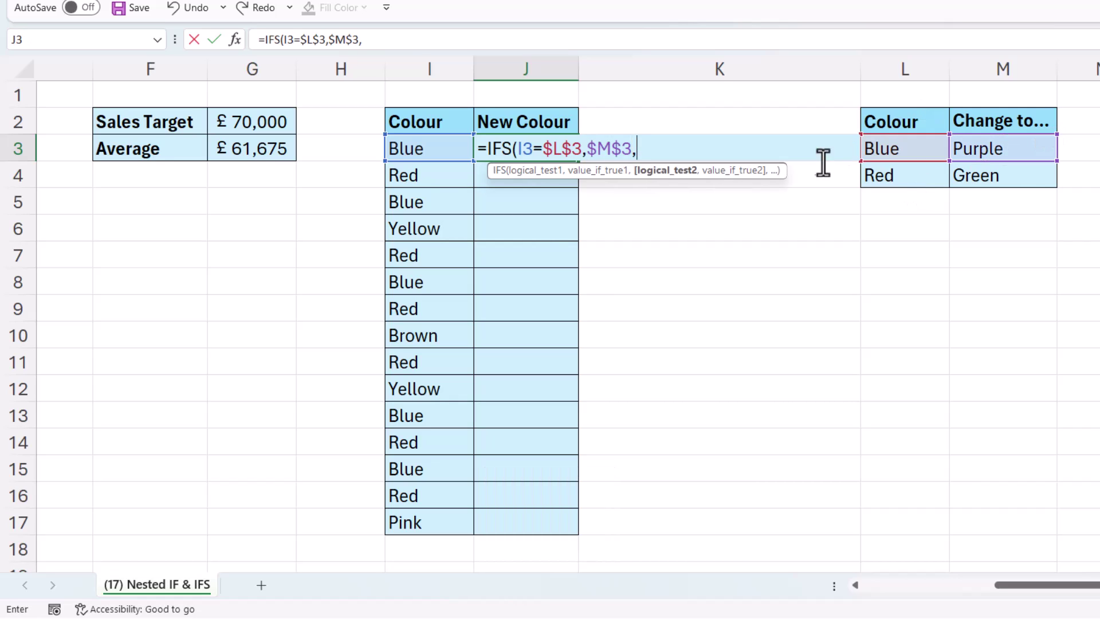
- Add the second IFS pair mapping I3=$L$4 (Red) to $M$4 (Green)
{"action": "left_click", "coordinate": [412, 145]}
{"action": "type", "text": "="}
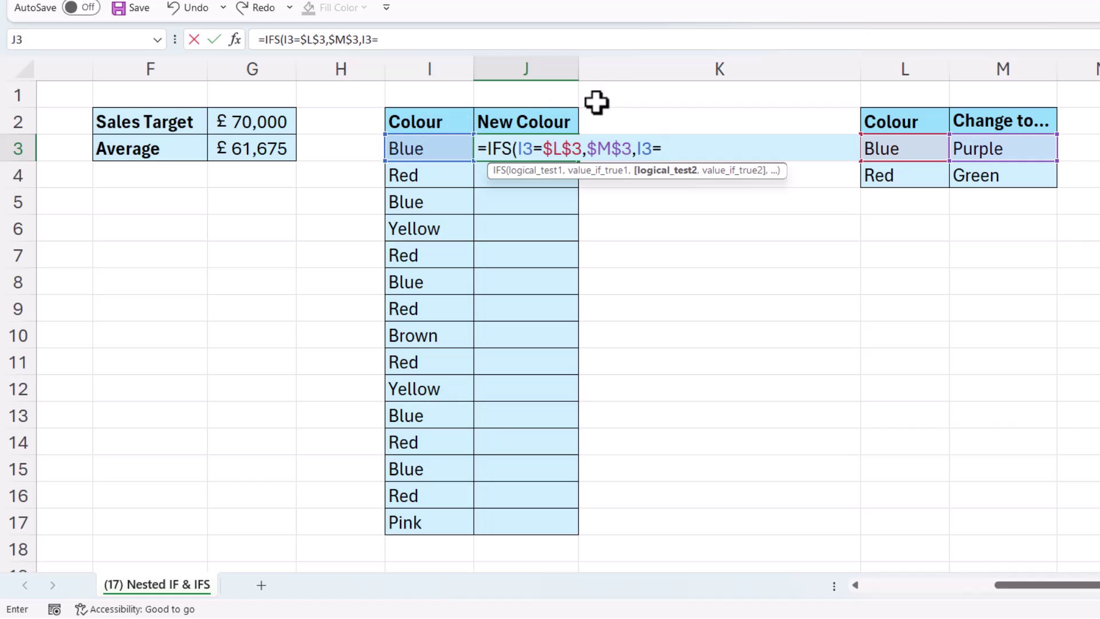
{"action": "left_click", "coordinate": [915, 181]}
{"action": "key", "text": "F4"}
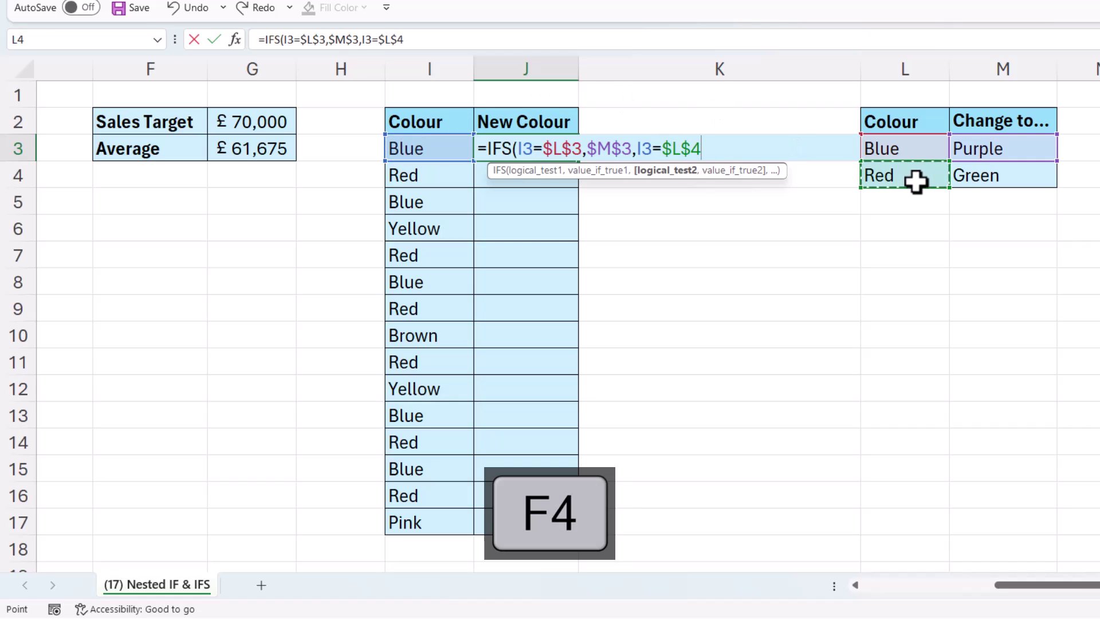
{"action": "type", "text": ","}
{"action": "left_click", "coordinate": [994, 179]}
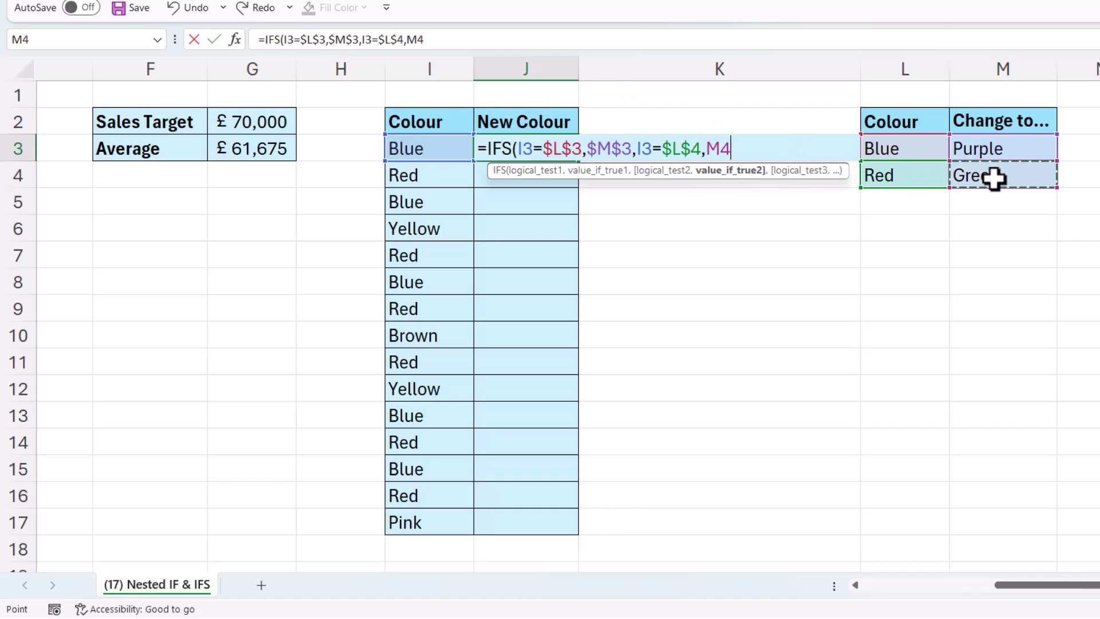
{"action": "key", "text": "F4"}
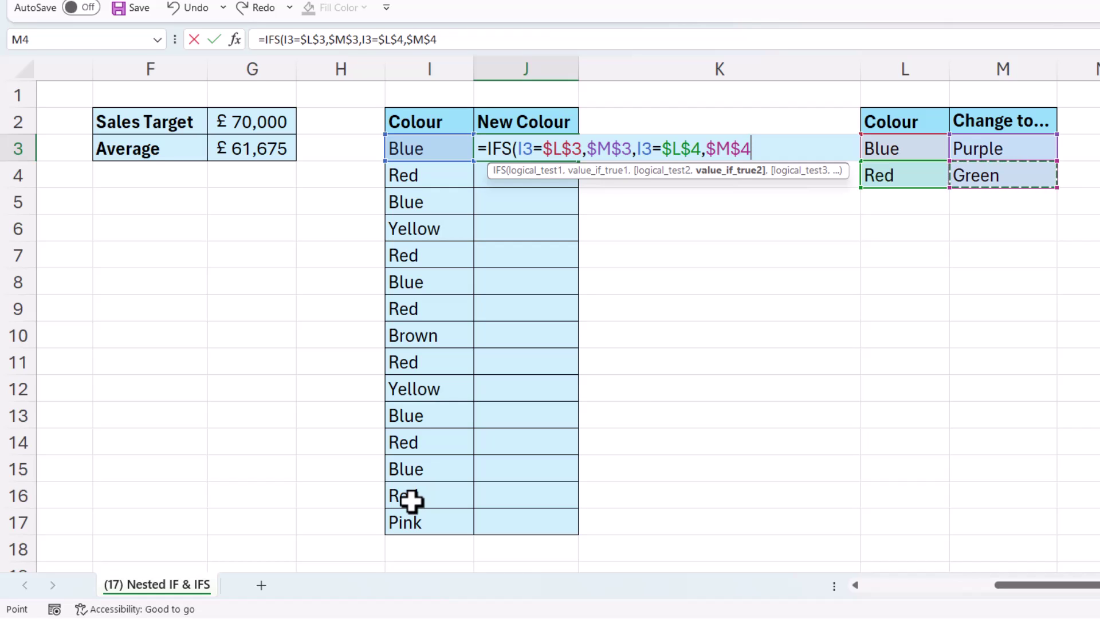
- Close J3's formula with the fallback TRUE,I3 and fill it down to J17
{"action": "type", "text": ","}
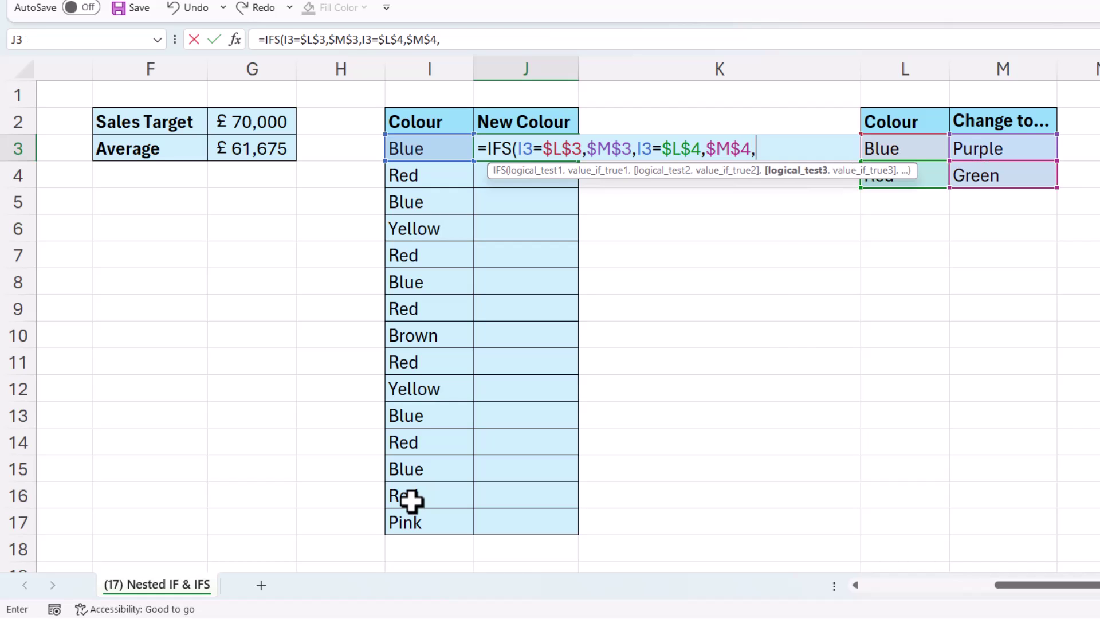
{"action": "type", "text": "TRUE"}
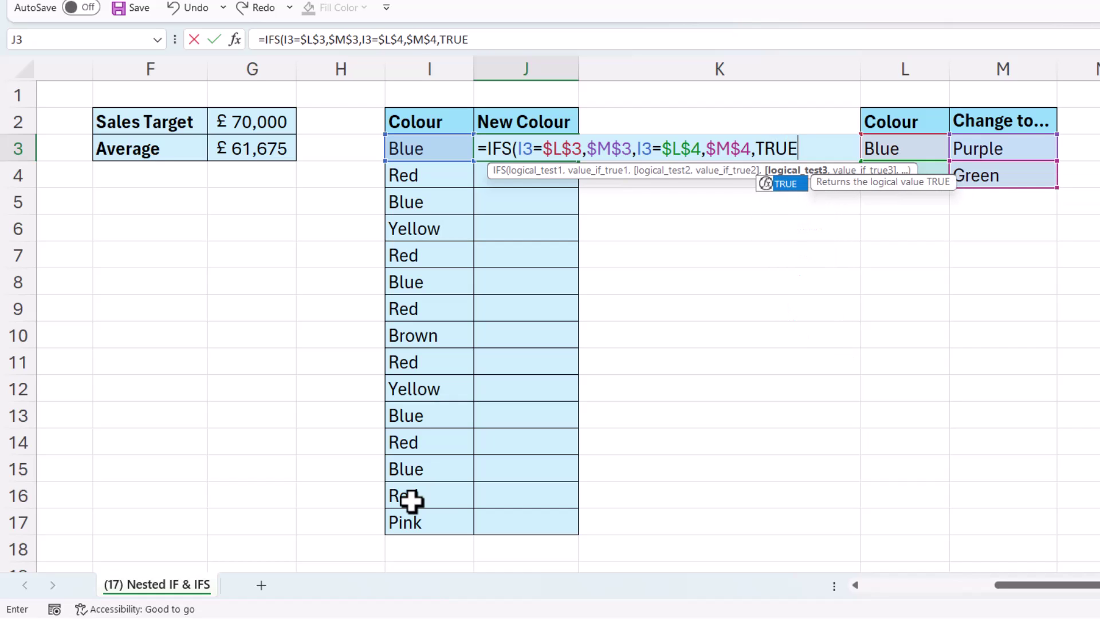
{"action": "type", "text": ","}
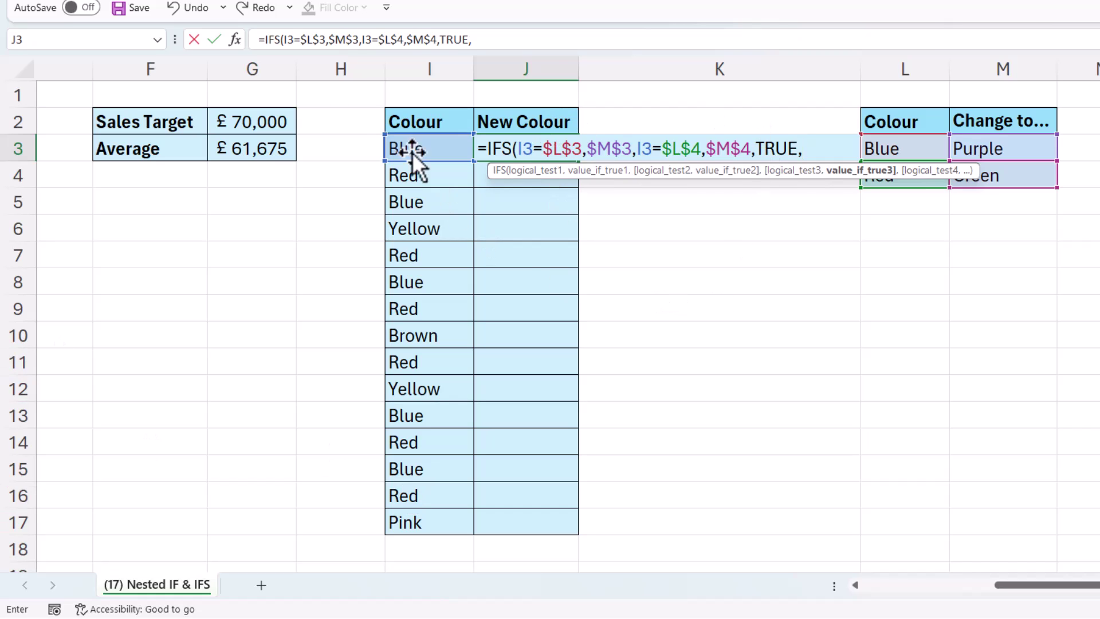
{"action": "left_click", "coordinate": [441, 148]}
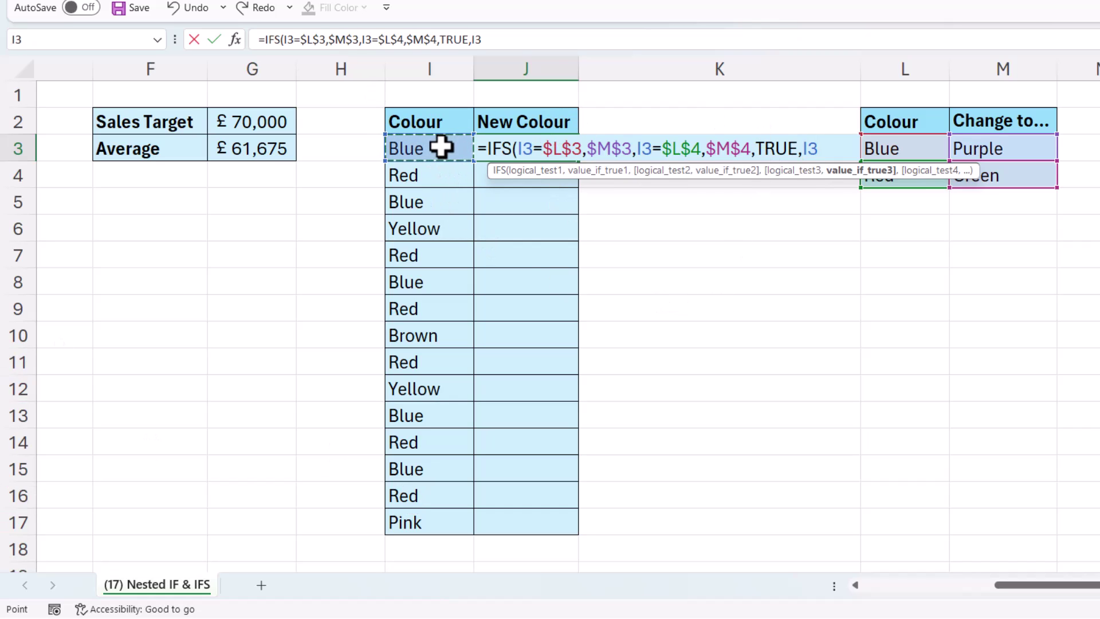
{"action": "type", "text": ")"}
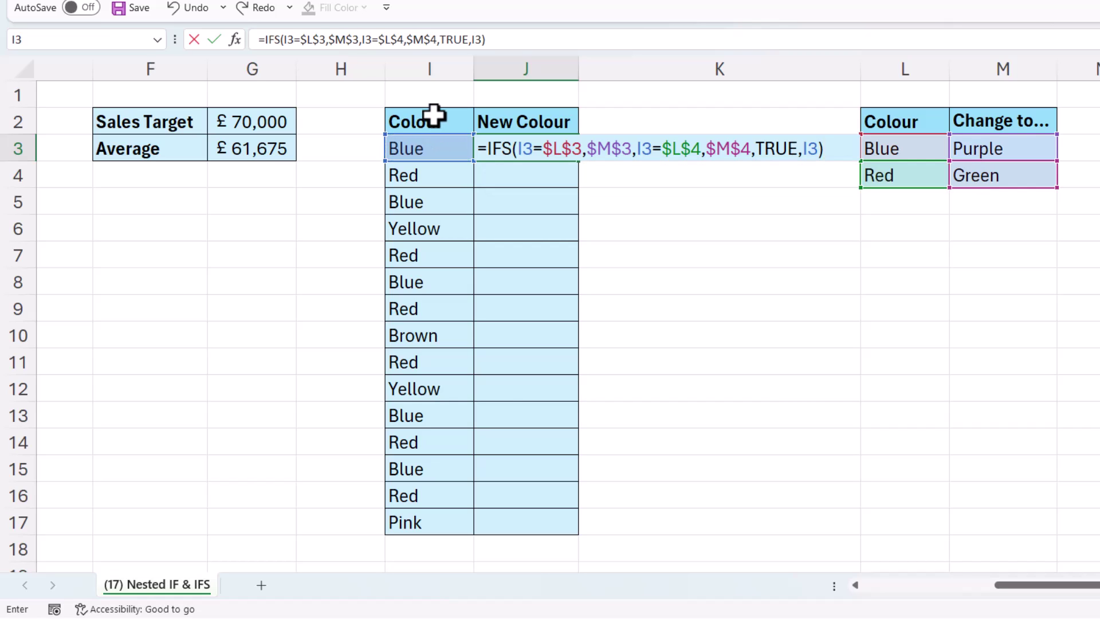
{"action": "key", "text": "Return"}
{"action": "left_click", "coordinate": [528, 151]}
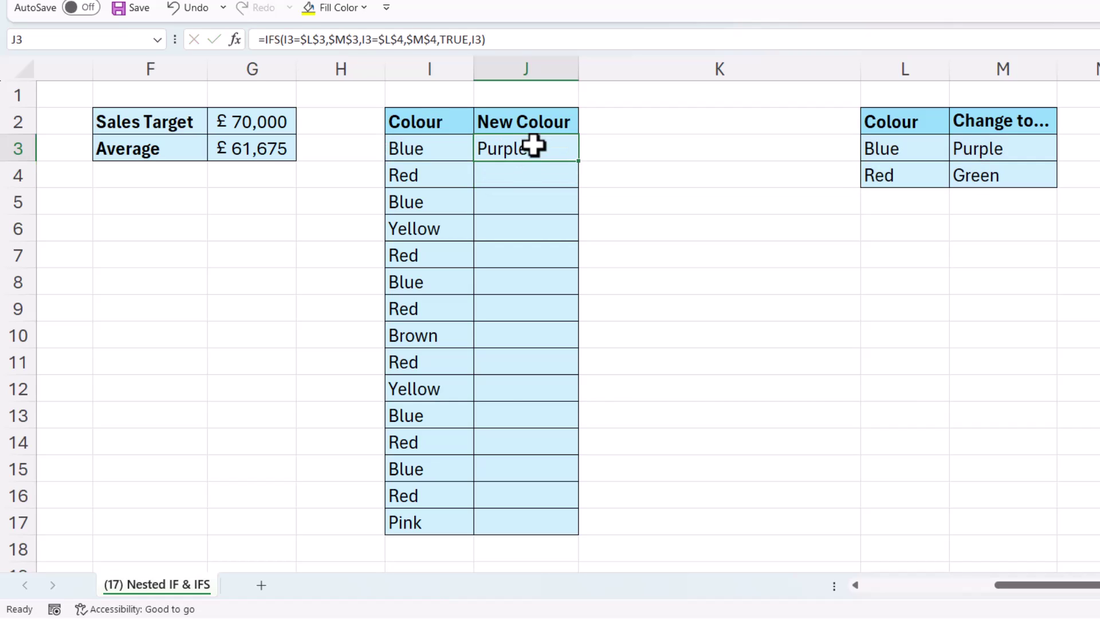
{"action": "double_click", "coordinate": [579, 163]}
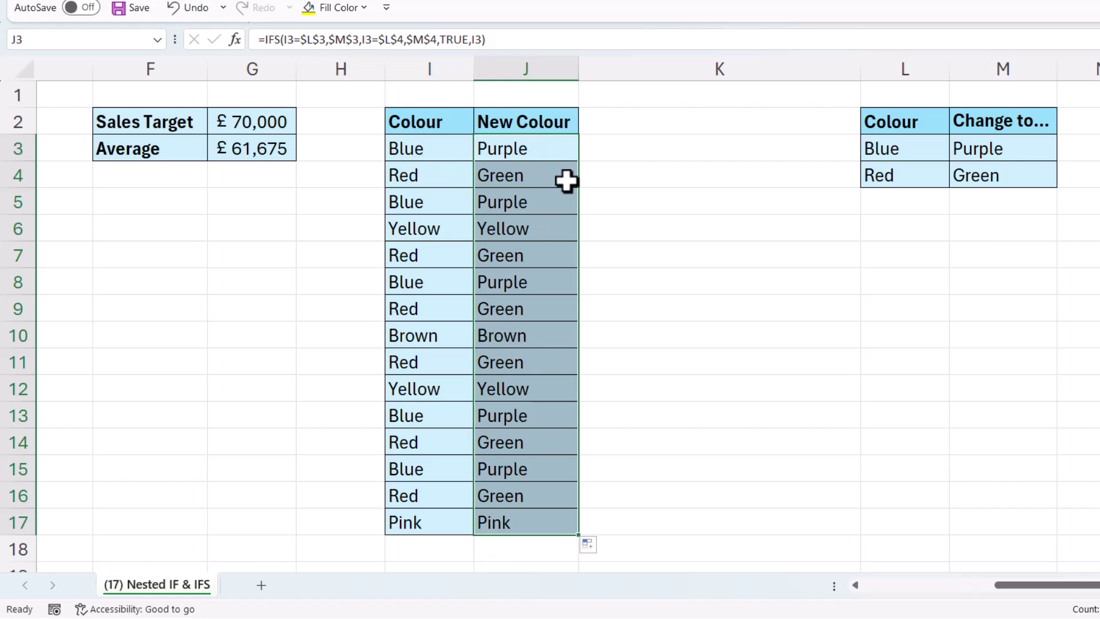
- Scroll right to show the transaction table and the Discount Scheme in columns V–W
{"action": "scroll", "coordinate": [1077, 585], "scroll_direction": "right", "scroll_amount": 5}
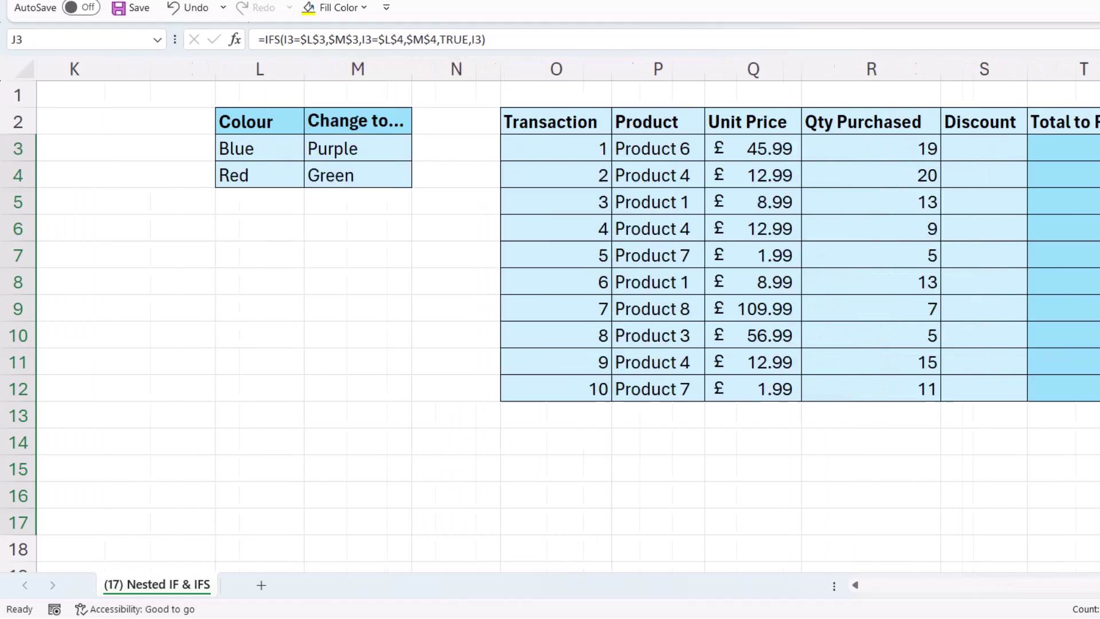
{"action": "scroll", "coordinate": [550, 309], "scroll_direction": "right", "scroll_amount": 1}
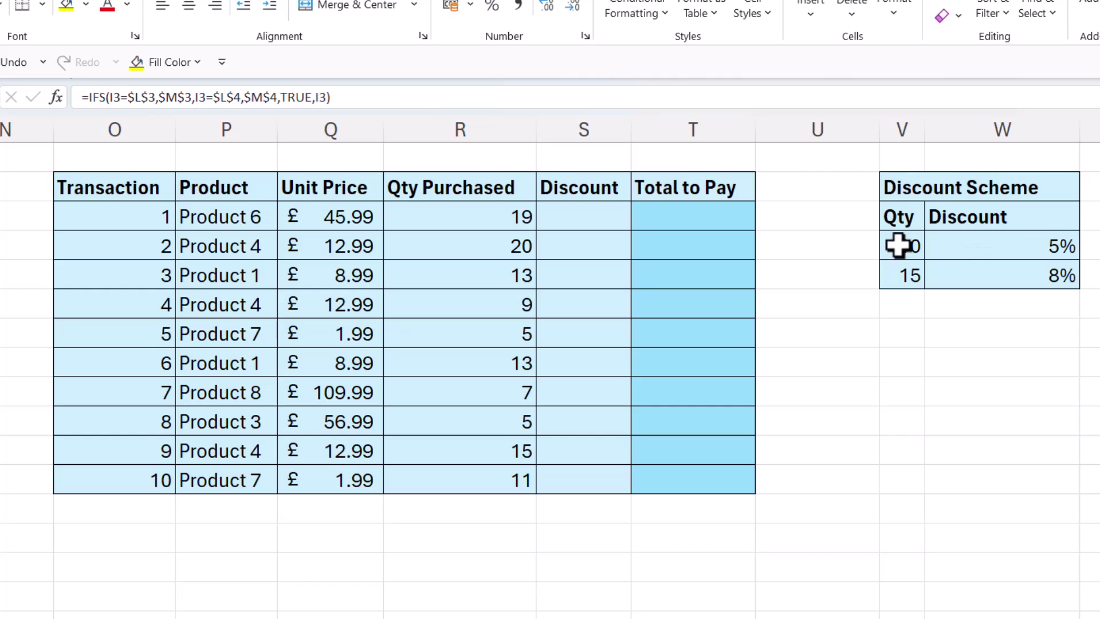
- In S3 start an IF giving the $W$5 discount when quantity R3 reaches $V$5 (15)
{"action": "left_click", "coordinate": [595, 223]}
{"action": "type", "text": "="}
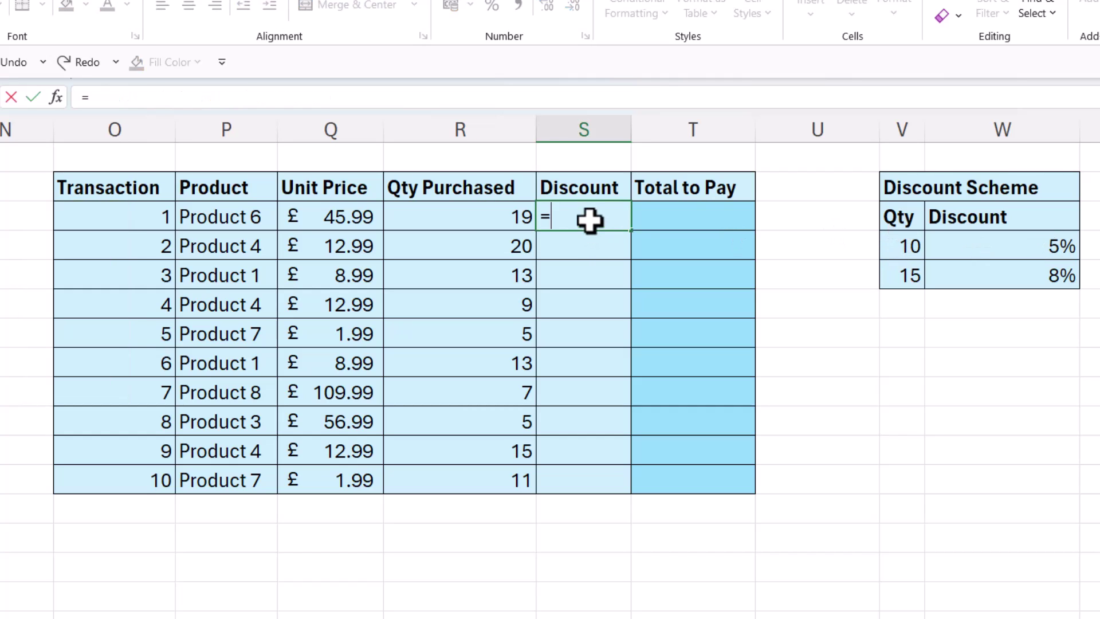
{"action": "type", "text": "IF("}
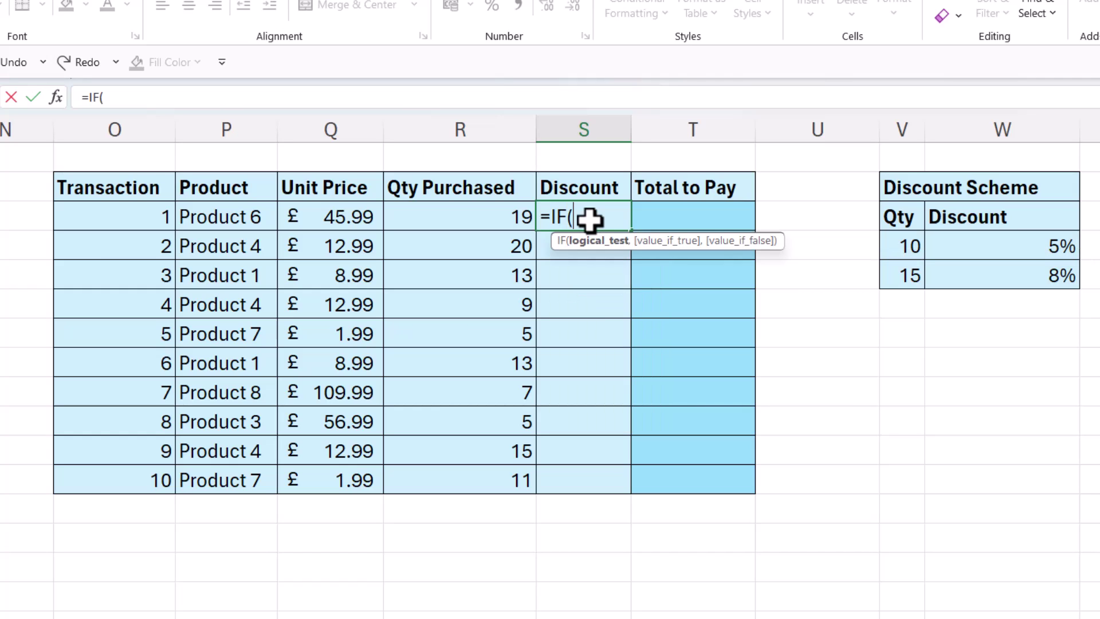
{"action": "left_click", "coordinate": [470, 214]}
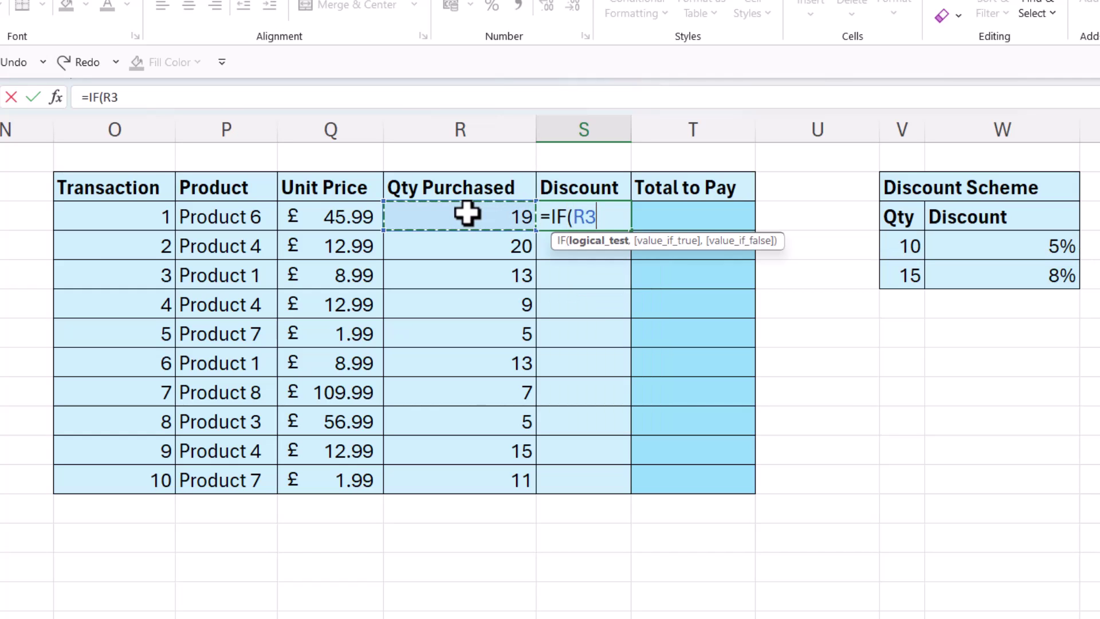
{"action": "type", "text": ">="}
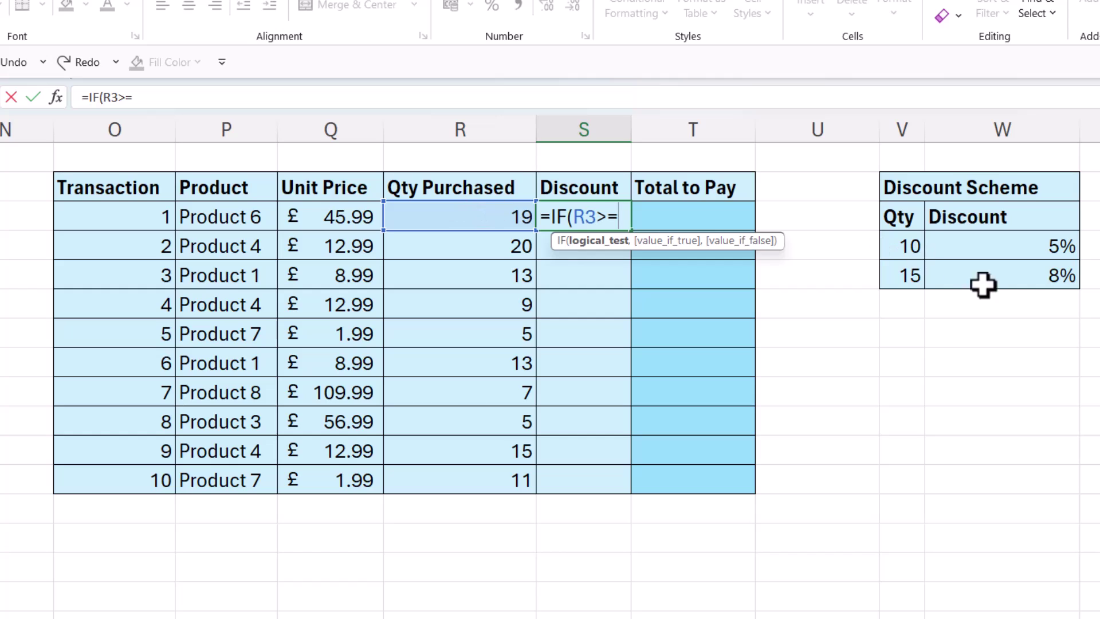
{"action": "left_click", "coordinate": [901, 277]}
{"action": "key", "text": "F4"}
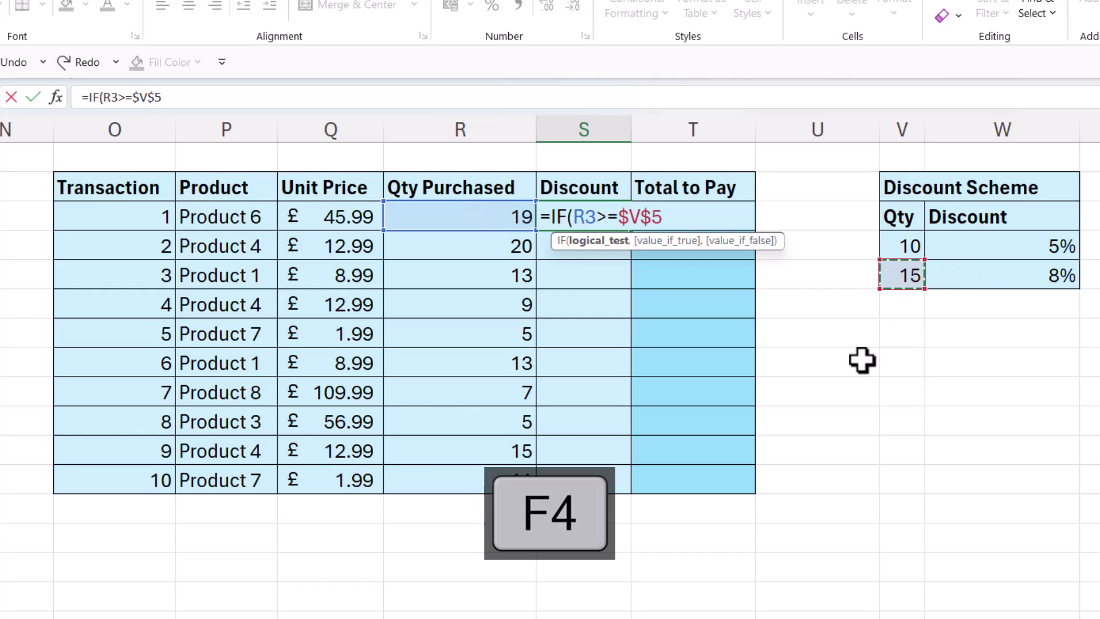
{"action": "type", "text": ","}
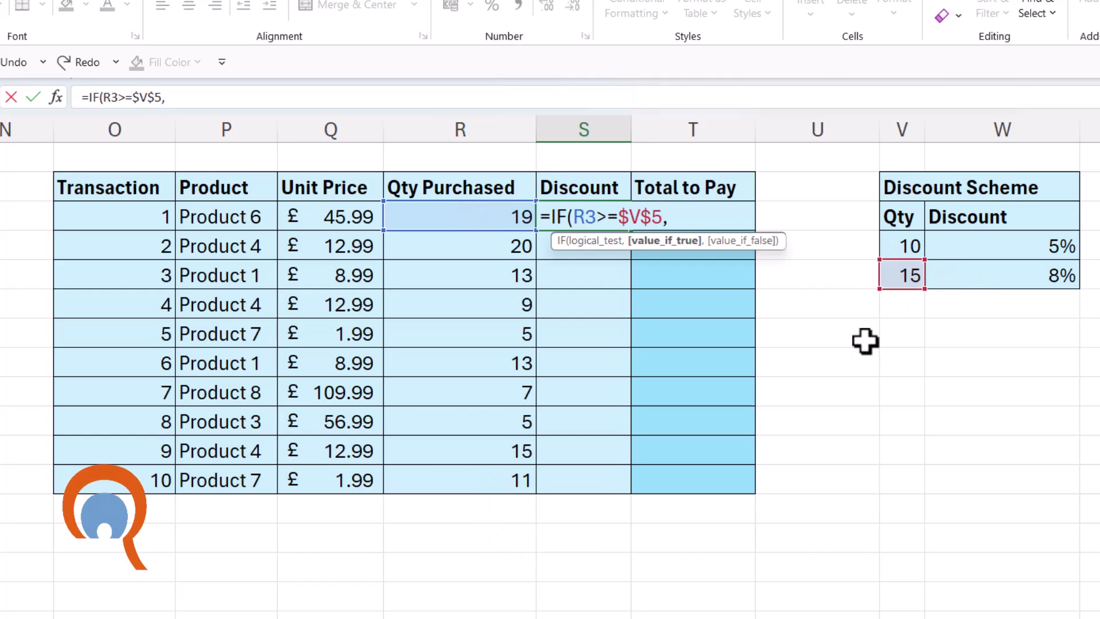
{"action": "left_click", "coordinate": [1048, 277]}
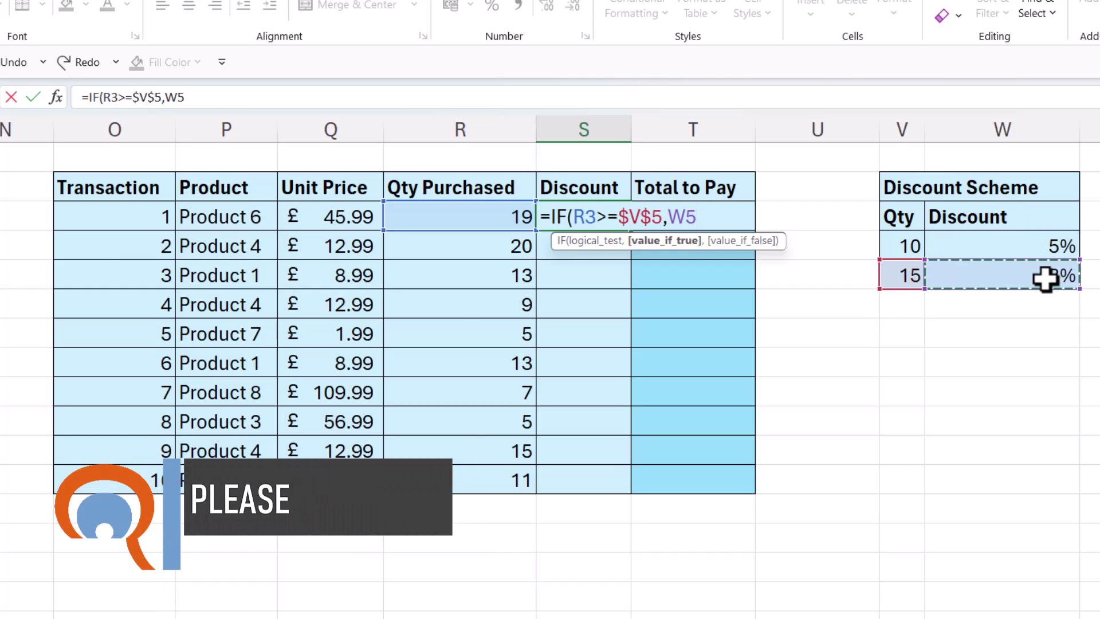
{"action": "key", "text": "F4"}
- Nest IF(R3>=$V$4,$W$4,0) for the 5% tier at 10 and enter the formula
{"action": "type", "text": ","}
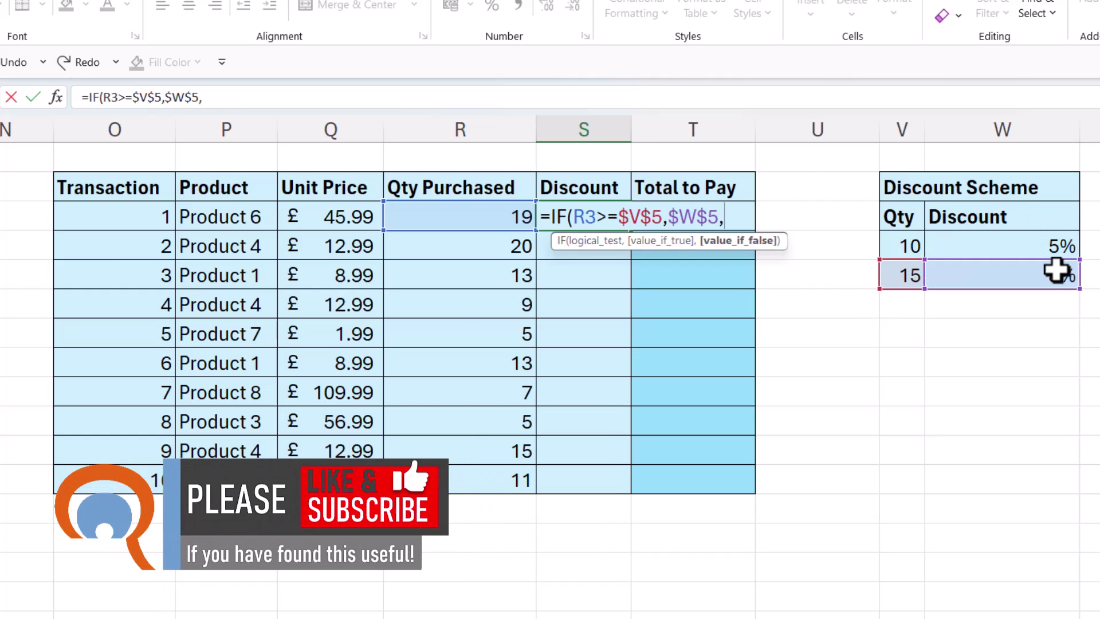
{"action": "type", "text": "IF("}
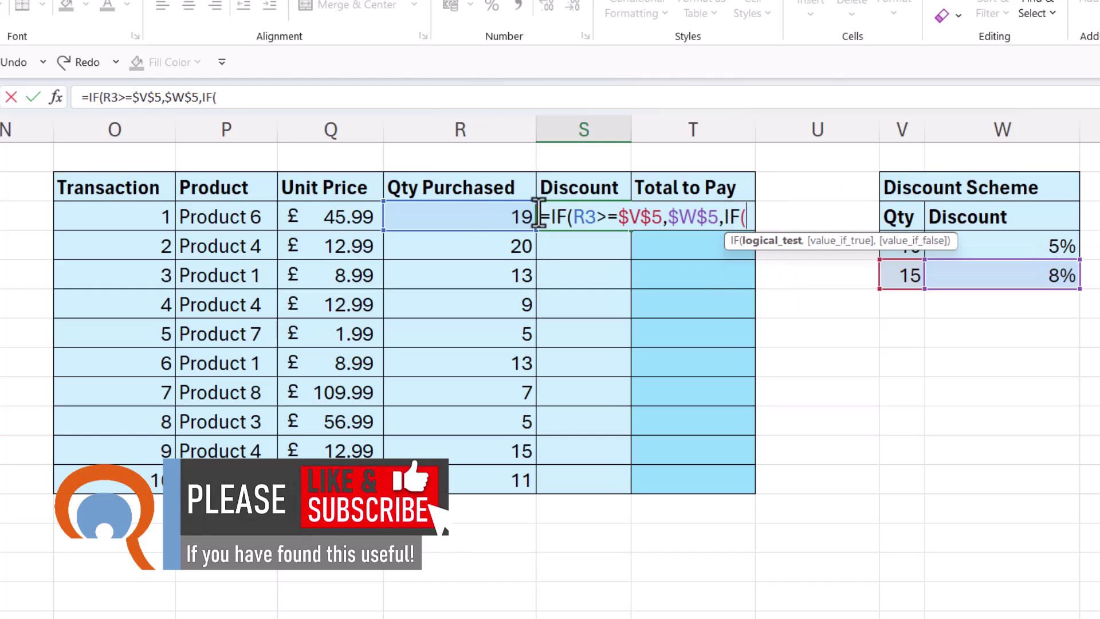
{"action": "left_click", "coordinate": [472, 216]}
{"action": "type", "text": ">="}
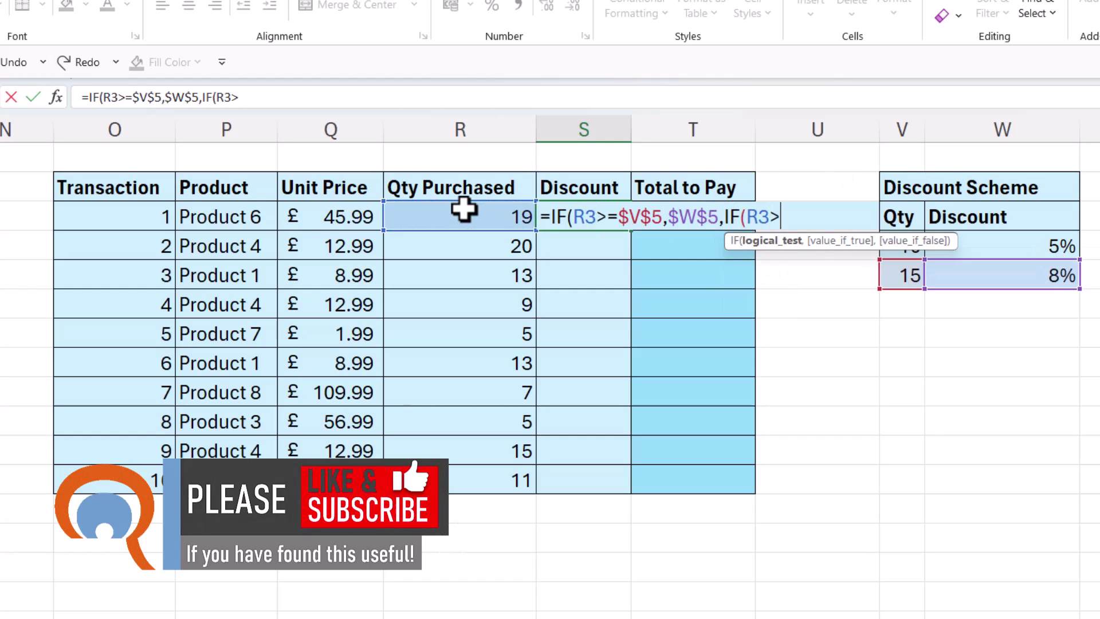
{"action": "left_click", "coordinate": [908, 251]}
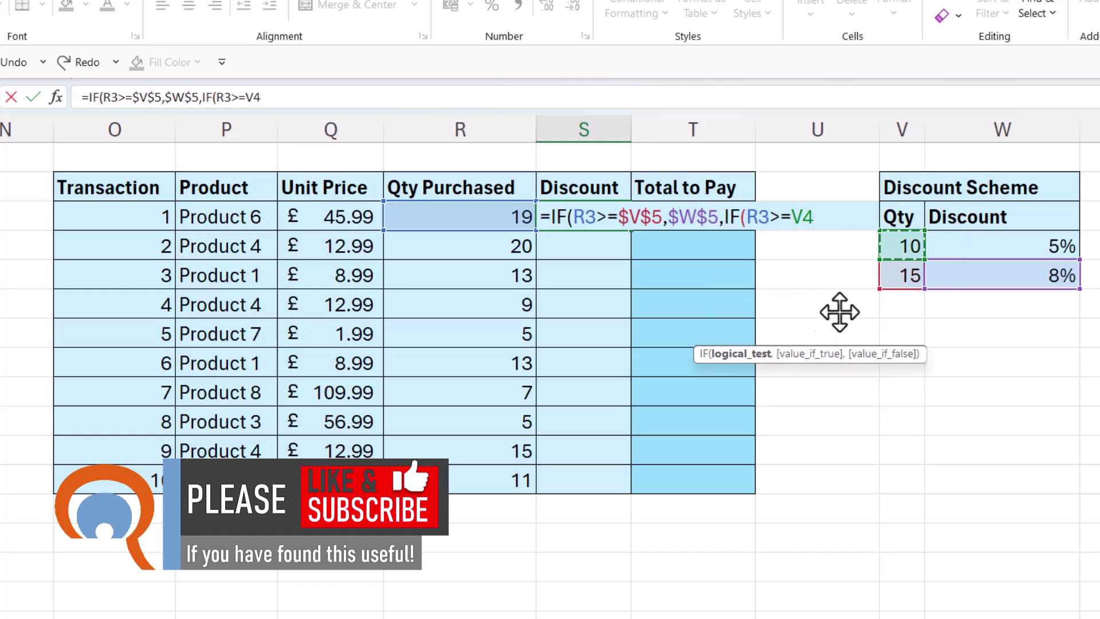
{"action": "mouse_move", "coordinate": [914, 246]}
{"action": "left_mouse_down"}
{"action": "mouse_move", "coordinate": [905, 223]}
{"action": "mouse_move", "coordinate": [906, 243]}
{"action": "left_mouse_up"}
{"action": "key", "text": "F4"}
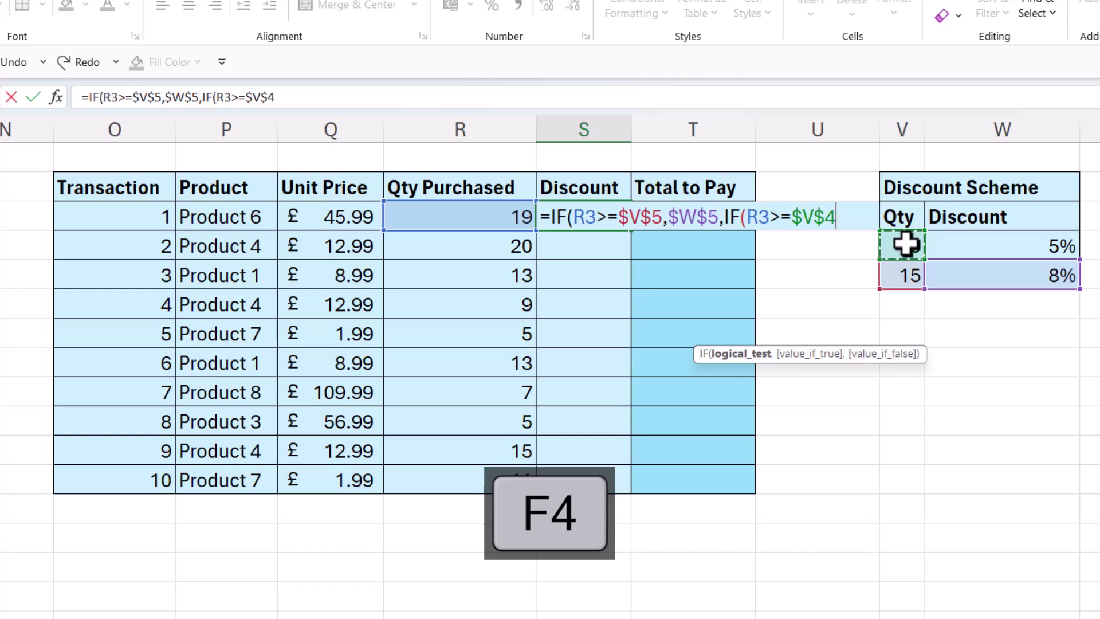
{"action": "type", "text": ","}
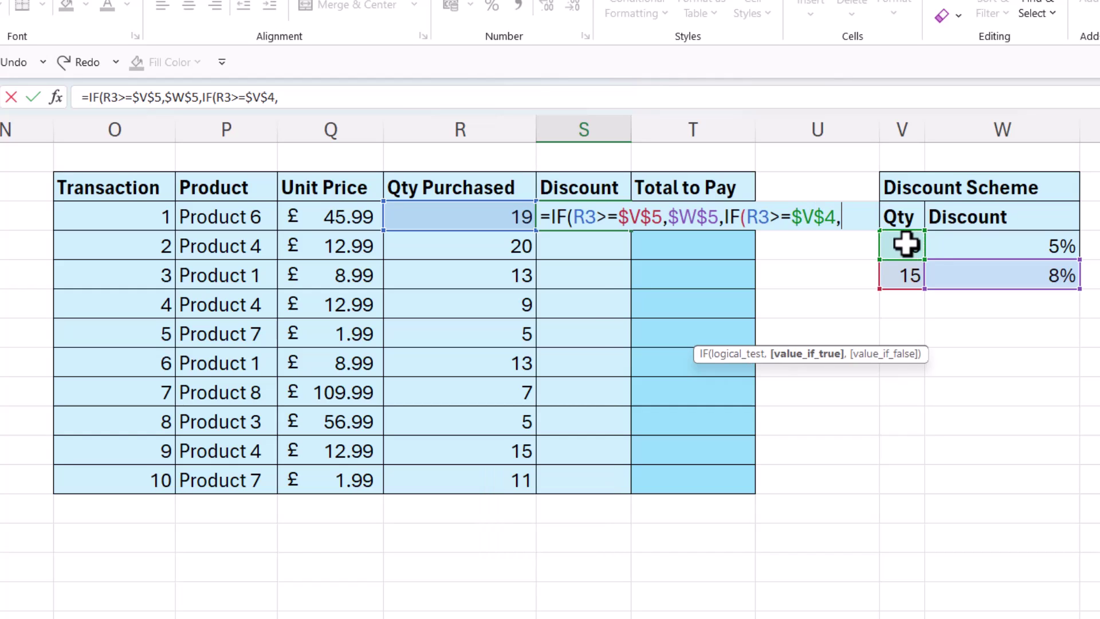
{"action": "left_click", "coordinate": [1069, 243]}
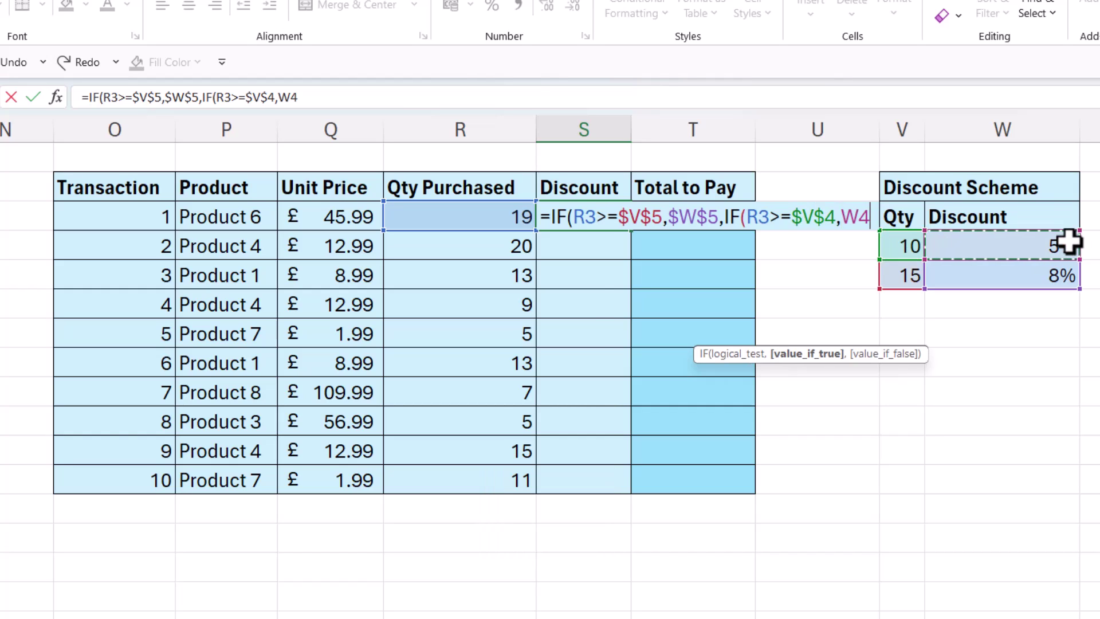
{"action": "key", "text": "F4"}
{"action": "type", "text": ","}
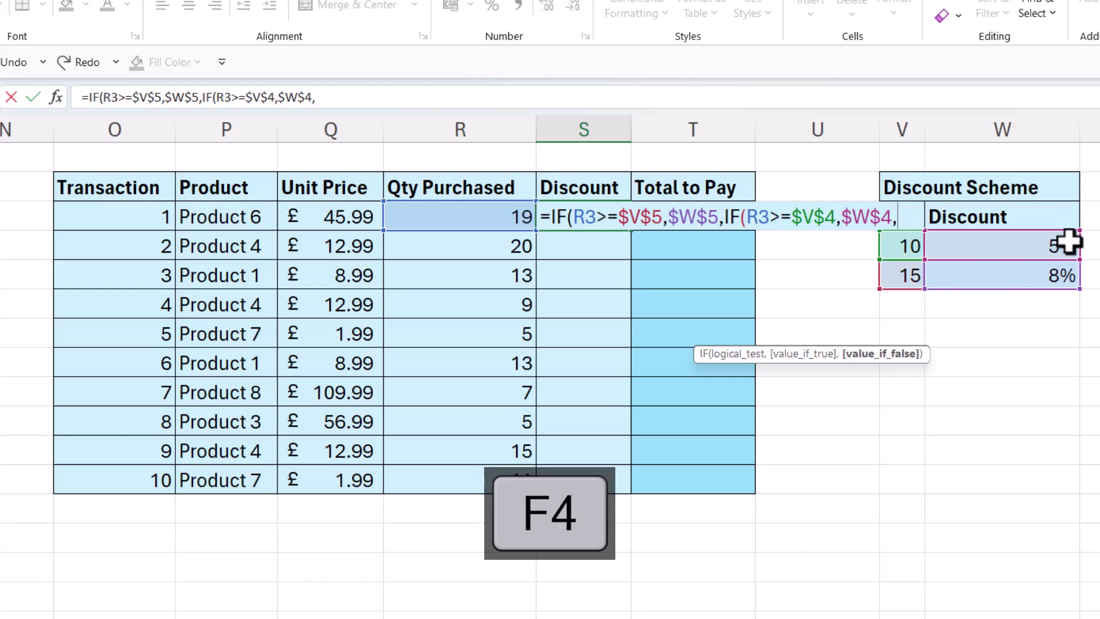
{"action": "type", "text": "0"}
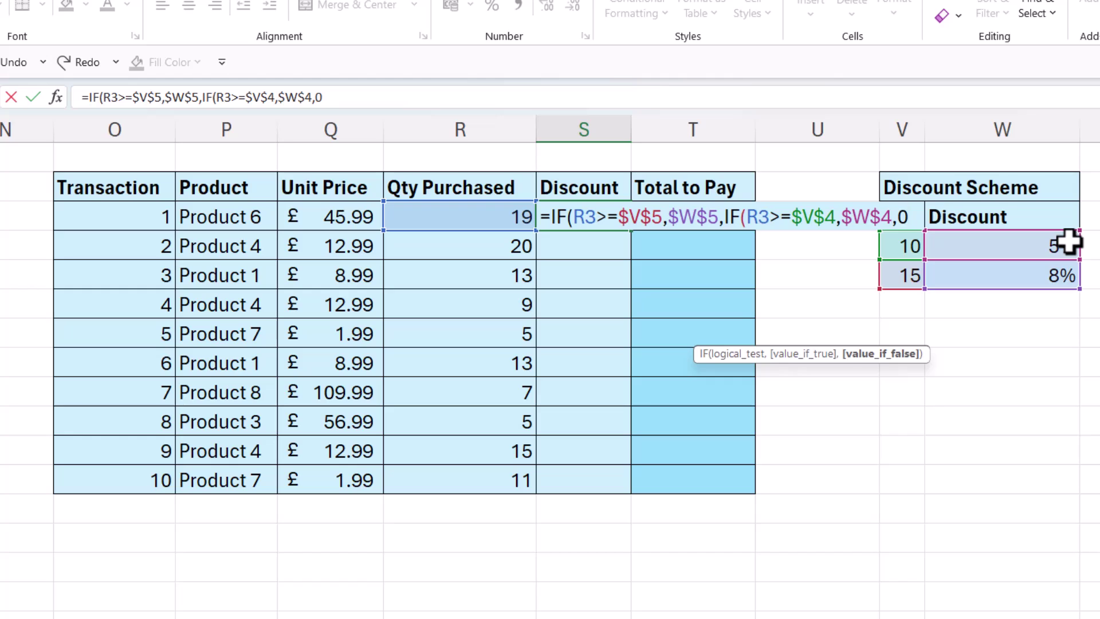
{"action": "type", "text": "))"}
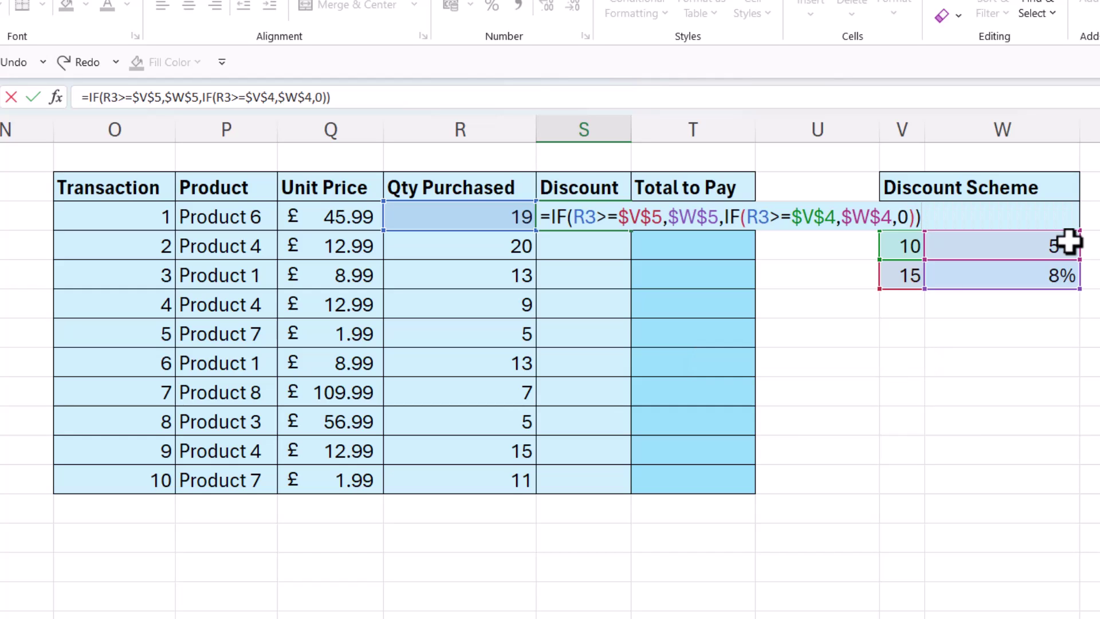
{"action": "key", "text": "Return"}
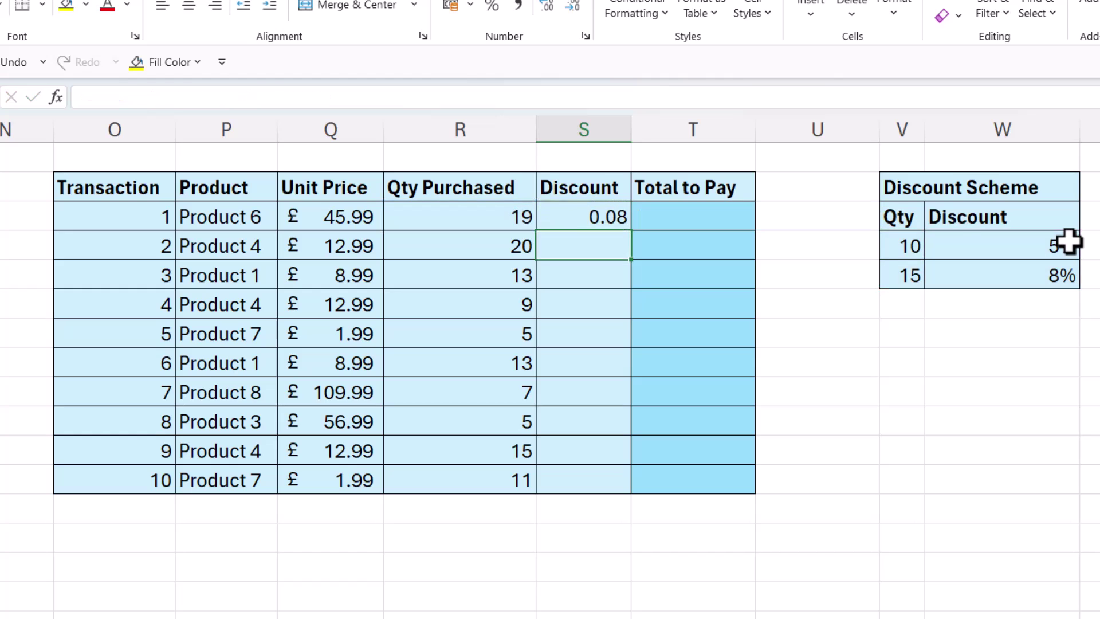
- Copy the discount formula down to S12 and apply Percentage format
{"action": "left_click", "coordinate": [590, 220]}
{"action": "double_click", "coordinate": [630, 232]}
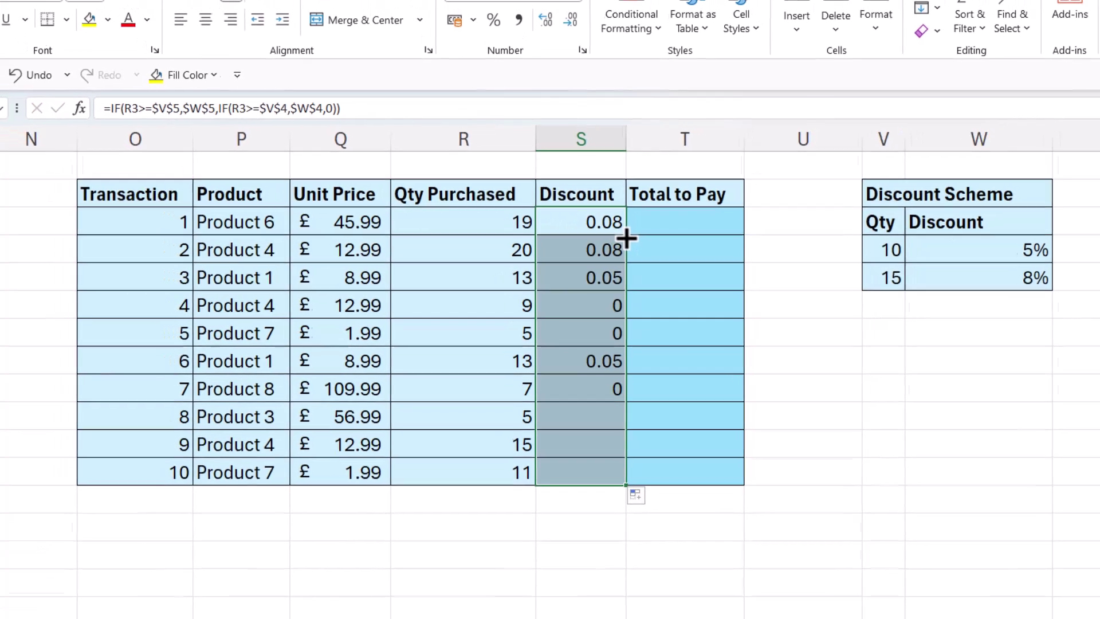
{"action": "left_click", "coordinate": [501, 85]}
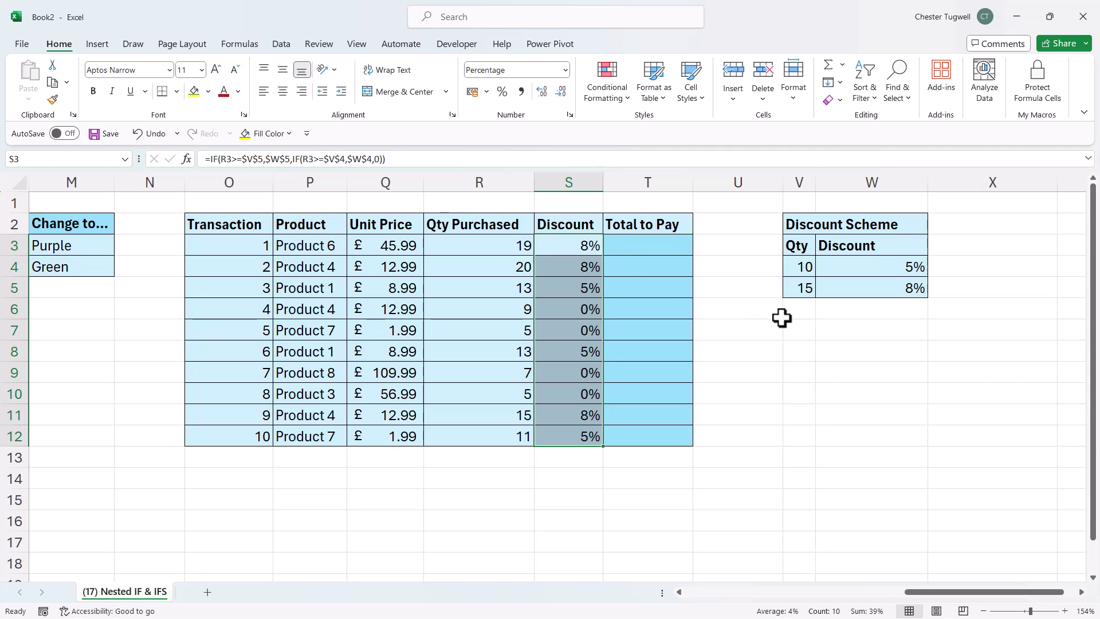
- Enter the new tiers in V6:W7: 20 with 10% and 25 with 15%
{"action": "left_click", "coordinate": [799, 308]}
{"action": "type", "text": "20"}
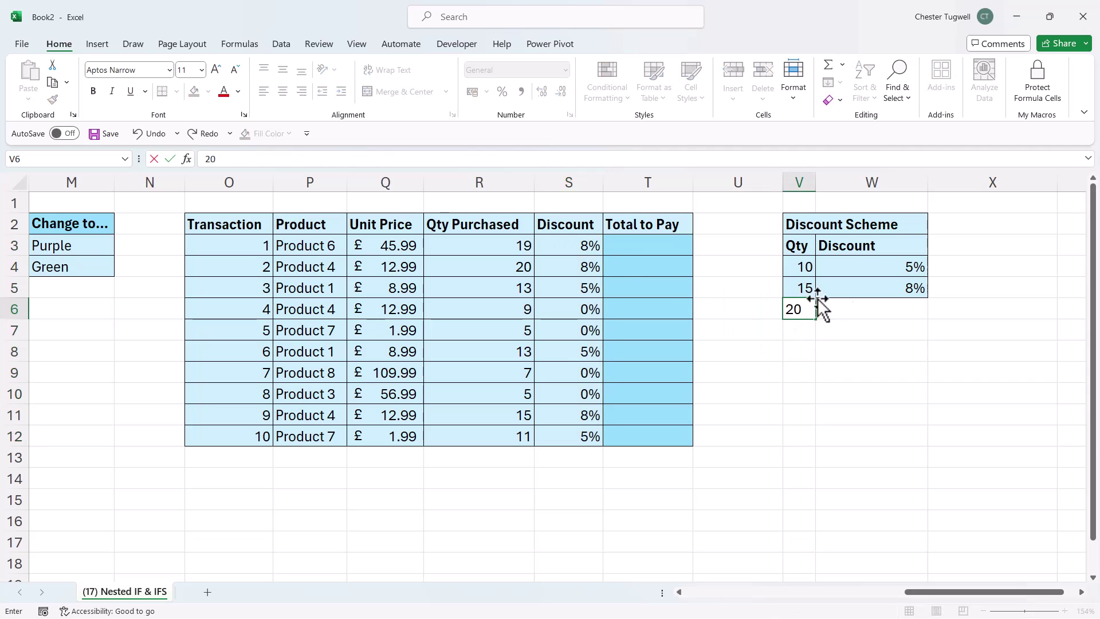
{"action": "left_click", "coordinate": [876, 310]}
{"action": "type", "text": "10"}
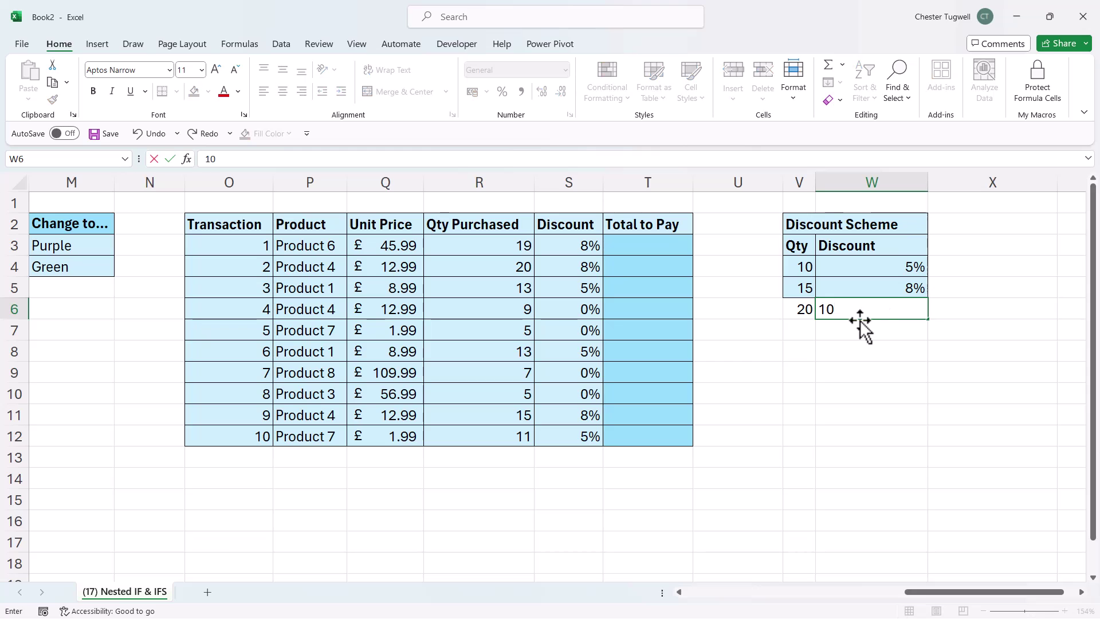
{"action": "left_click", "coordinate": [814, 342]}
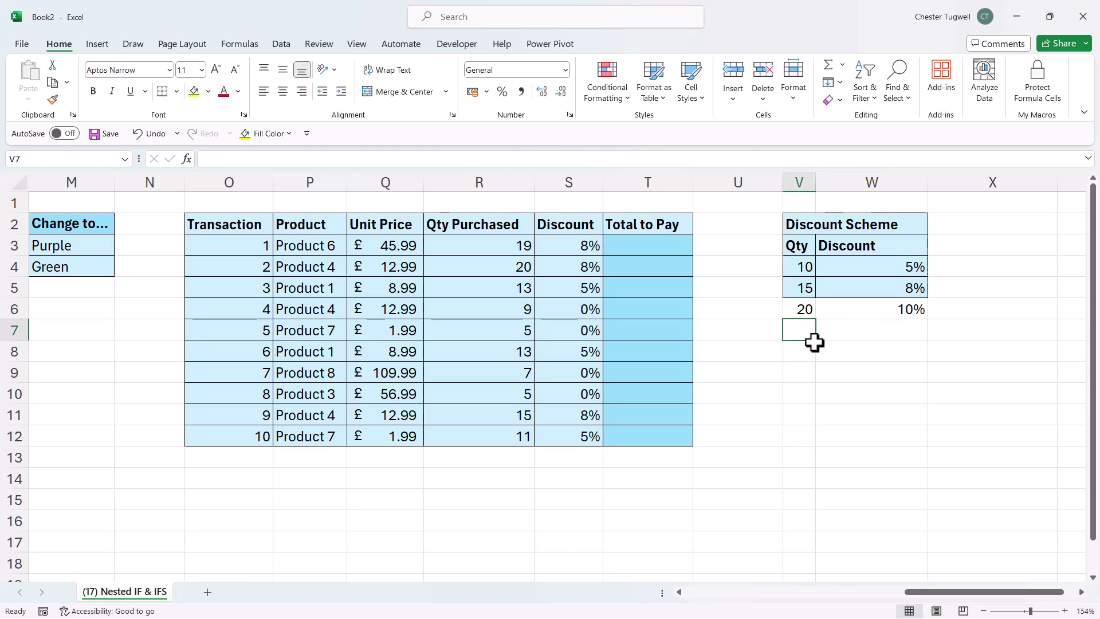
{"action": "type", "text": "25"}
{"action": "left_click", "coordinate": [917, 337]}
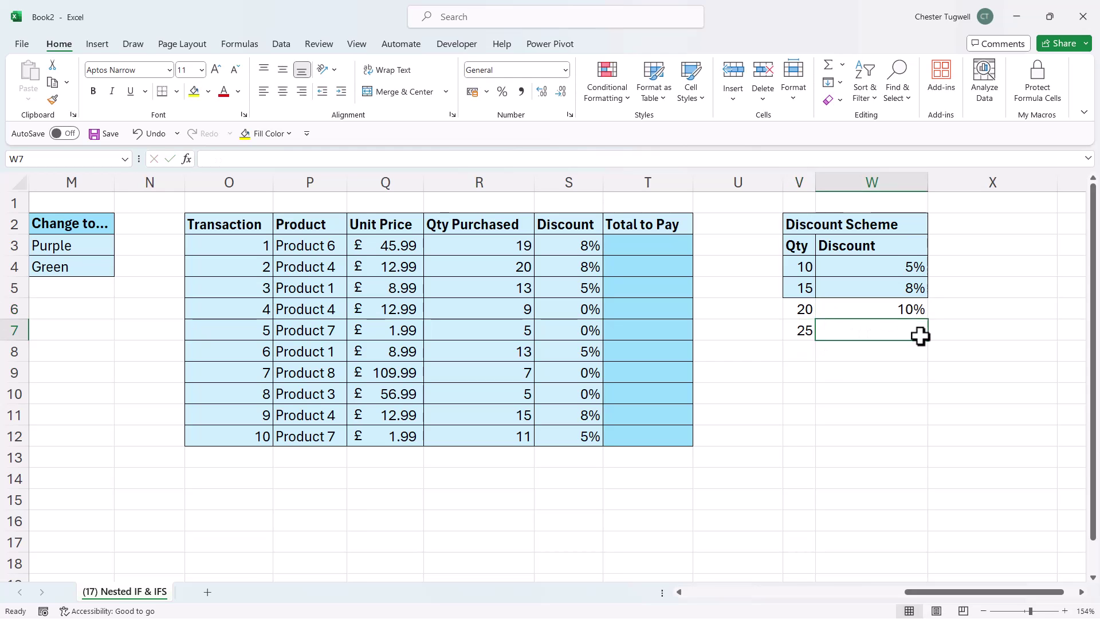
{"action": "type", "text": "15"}
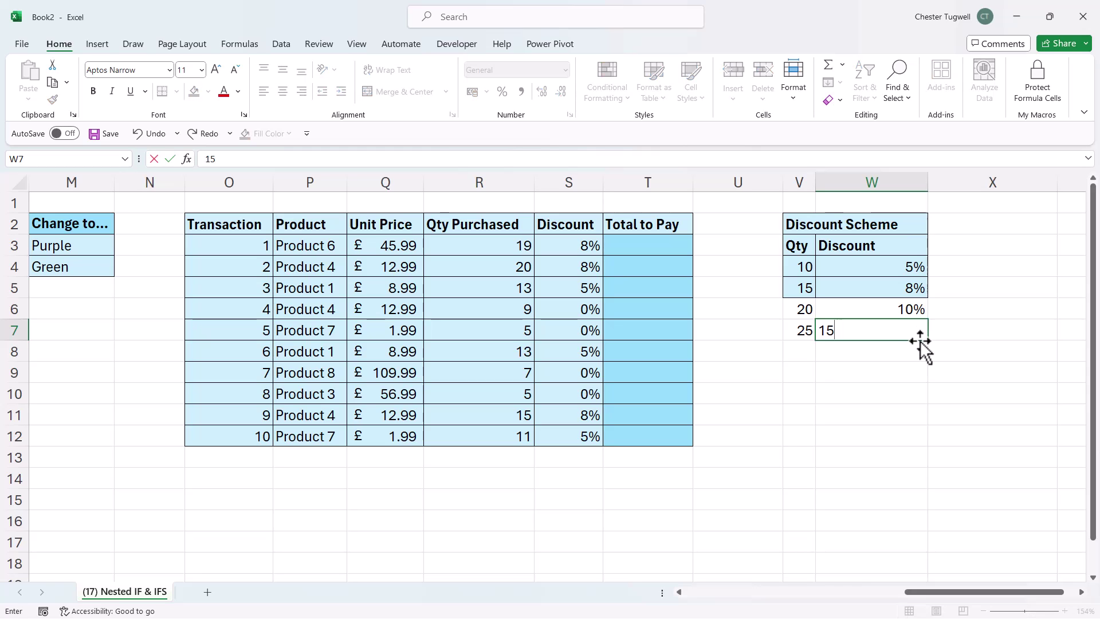
{"action": "left_click", "coordinate": [872, 363]}
- Copy the V4:W4 formatting onto the new rows V6:W7 with Format Painter
{"action": "left_click_drag", "start_coordinate": [799, 266], "coordinate": [881, 265]}
{"action": "left_click", "coordinate": [52, 100]}
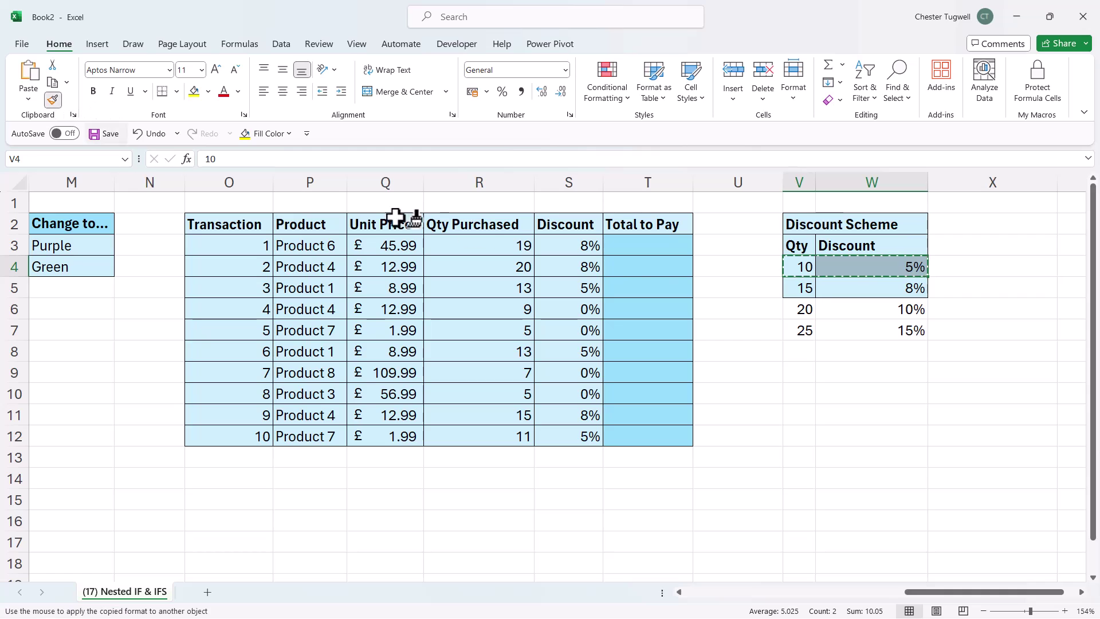
{"action": "left_click_drag", "start_coordinate": [804, 312], "coordinate": [894, 328]}
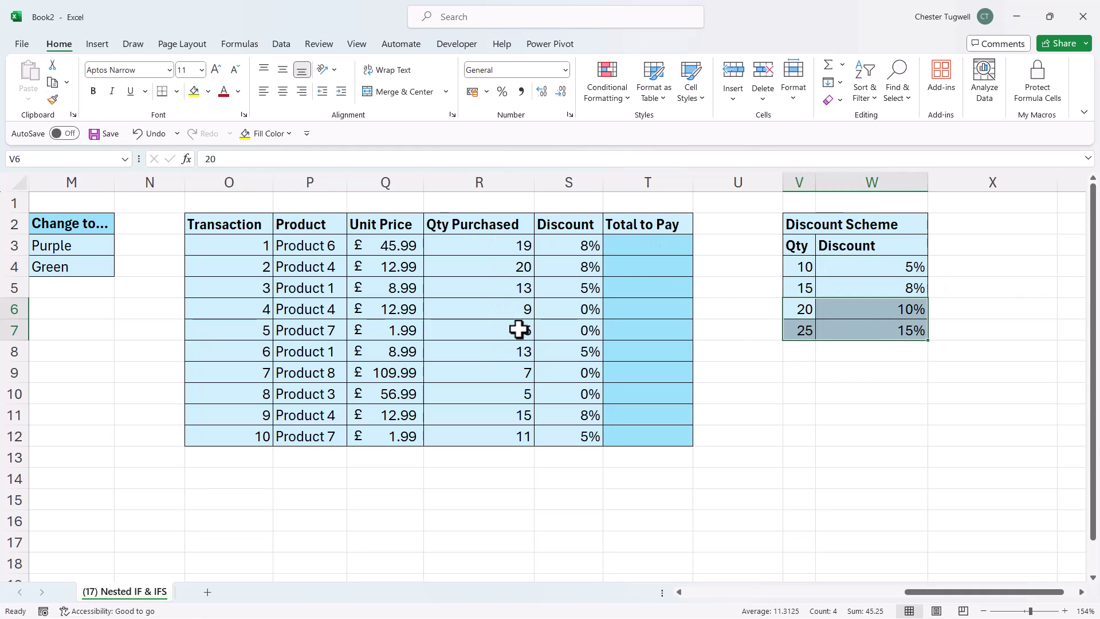
- Change transaction 3's quantity in R5 to 26
{"action": "left_click", "coordinate": [522, 289]}
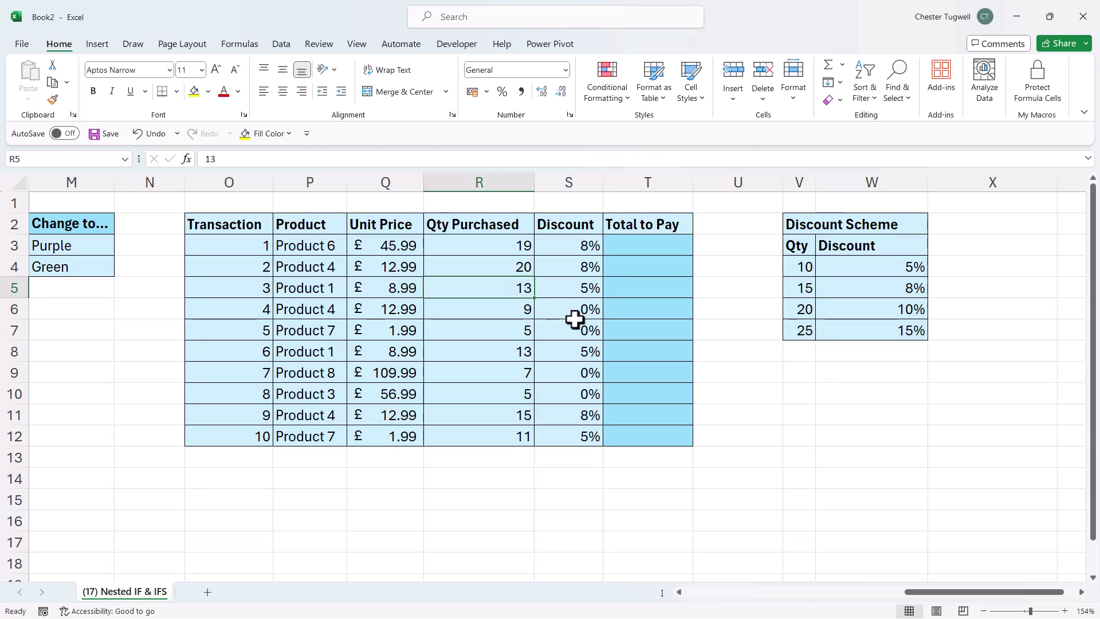
{"action": "type", "text": "26"}
{"action": "key", "text": "Return"}
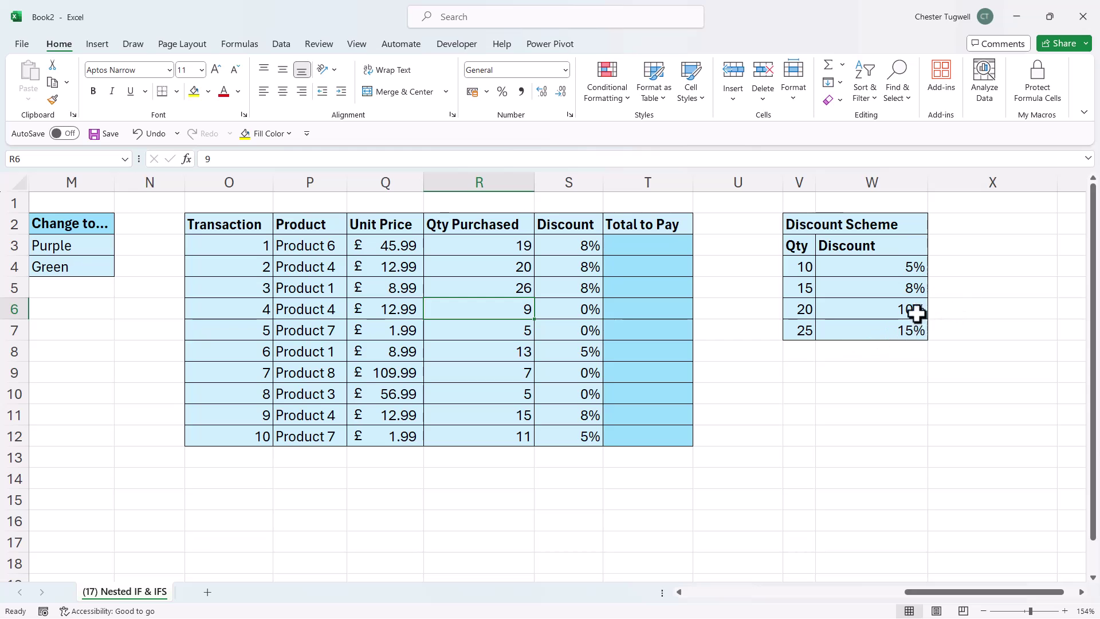
- Inspect S3's nested IF discount formula and leave it unchanged
{"action": "left_click", "coordinate": [574, 244]}
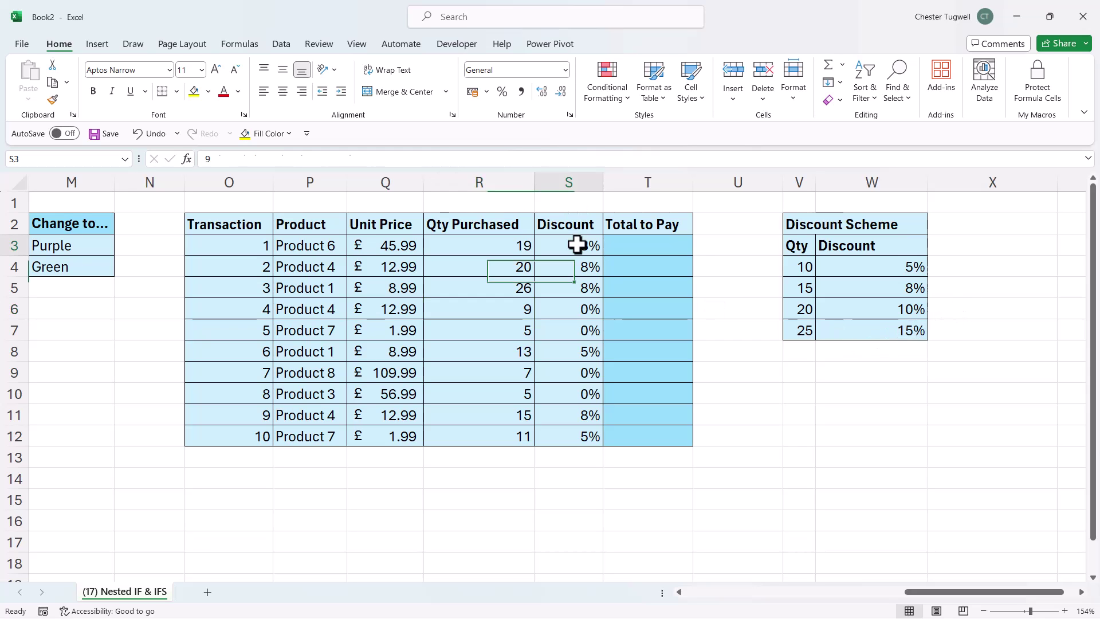
{"action": "double_click", "coordinate": [575, 245]}
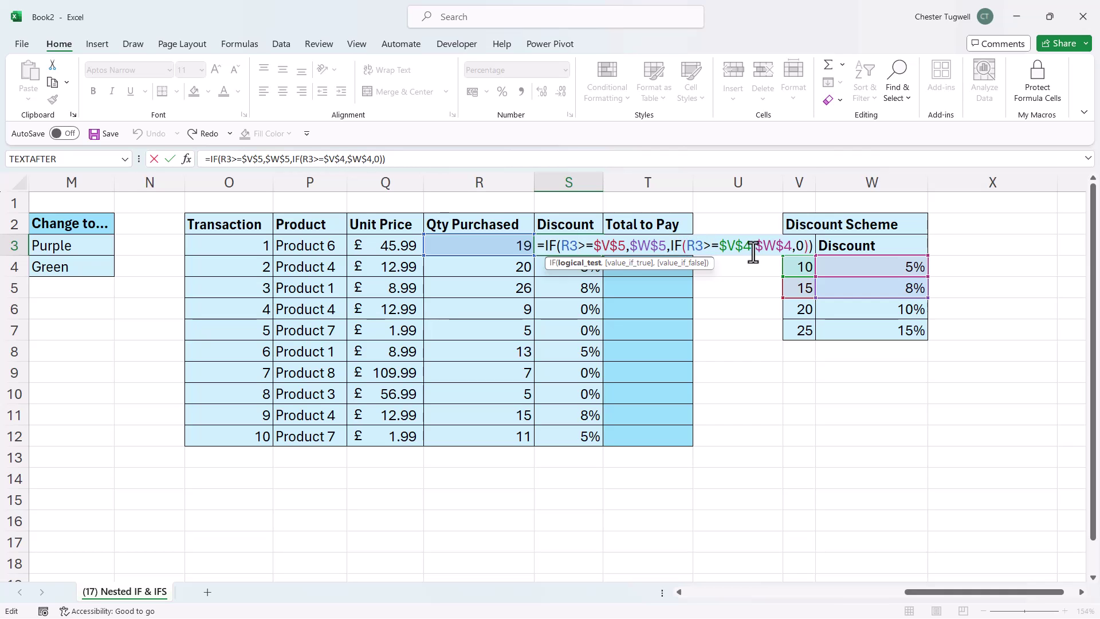
{"action": "key", "text": "Return"}
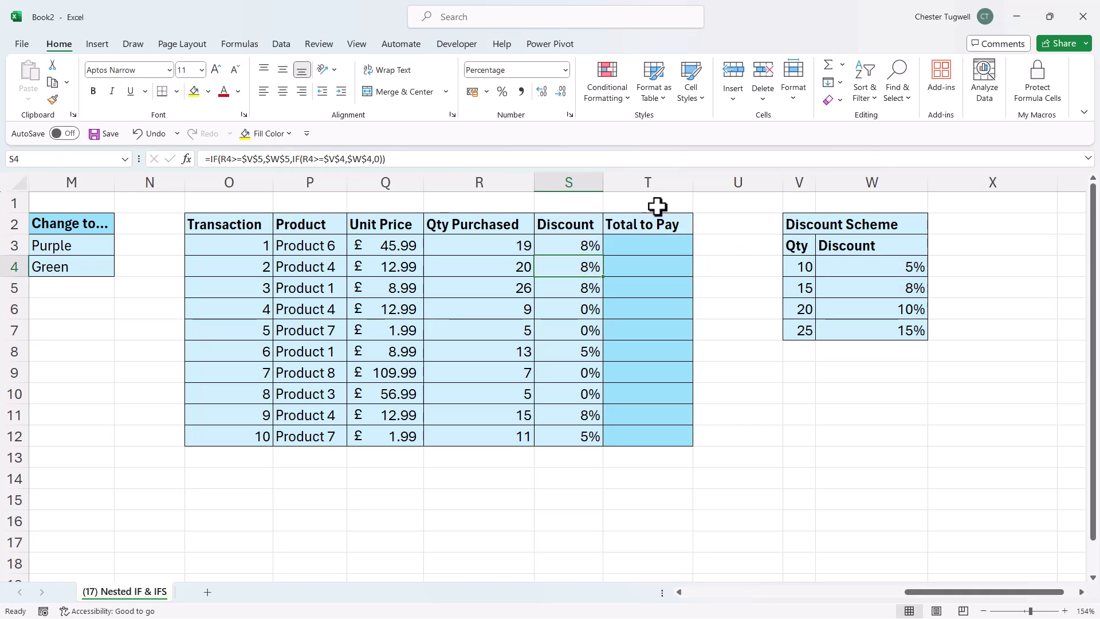
- Insert an empty column before Total to Pay
{"action": "left_click", "coordinate": [649, 181]}
{"action": "right_click", "coordinate": [651, 182]}
{"action": "left_click", "coordinate": [684, 324]}
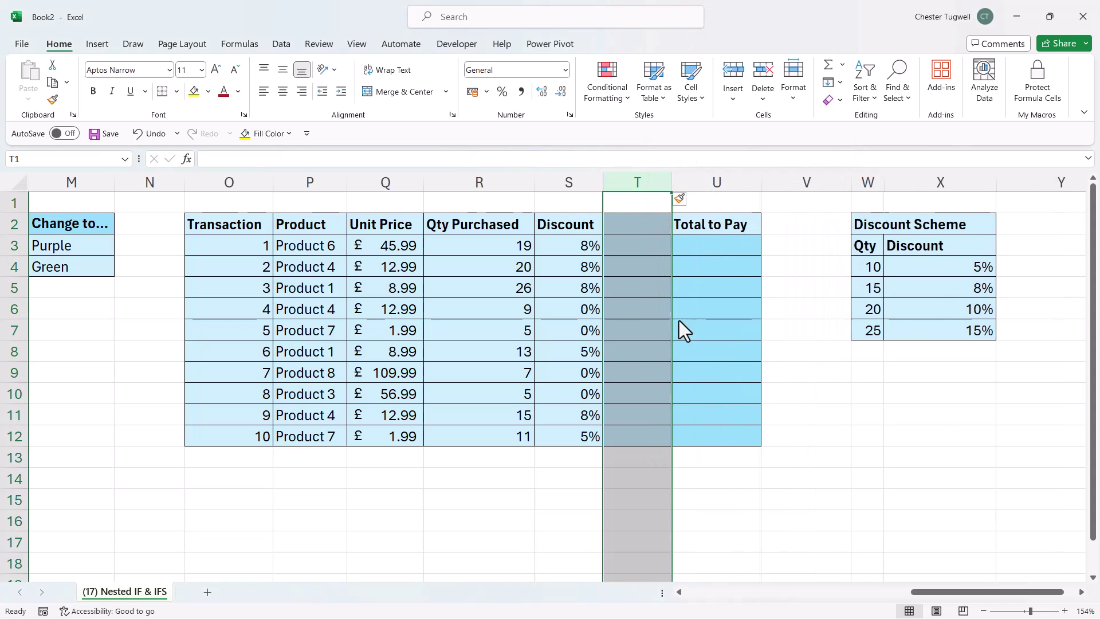
{"action": "left_click_drag", "start_coordinate": [1059, 600], "coordinate": [1063, 599]}
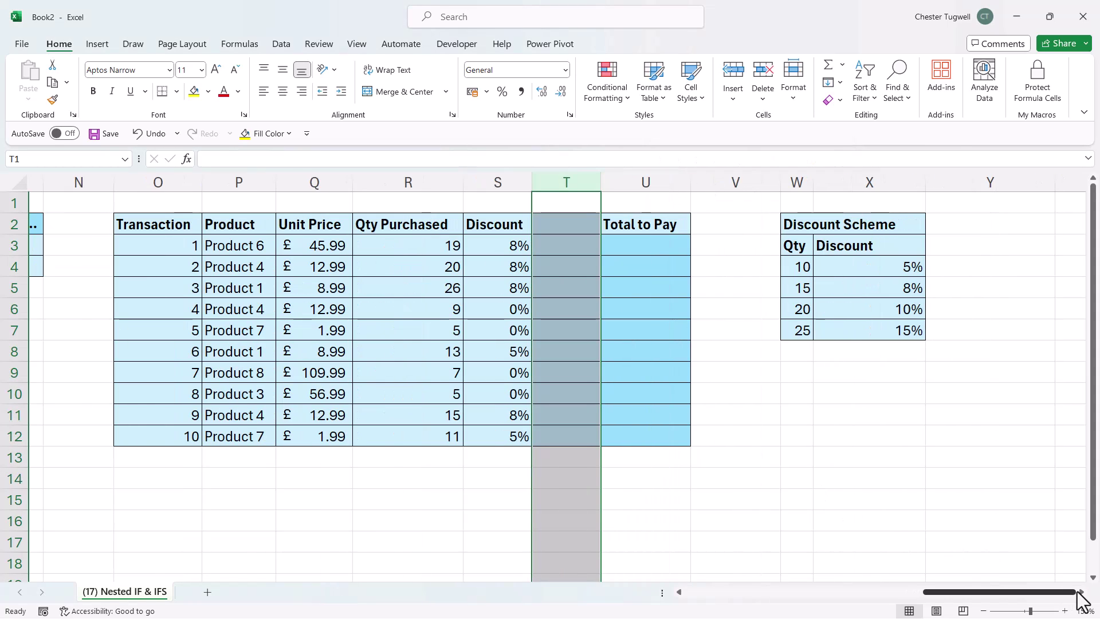
{"action": "left_click", "coordinate": [777, 368]}
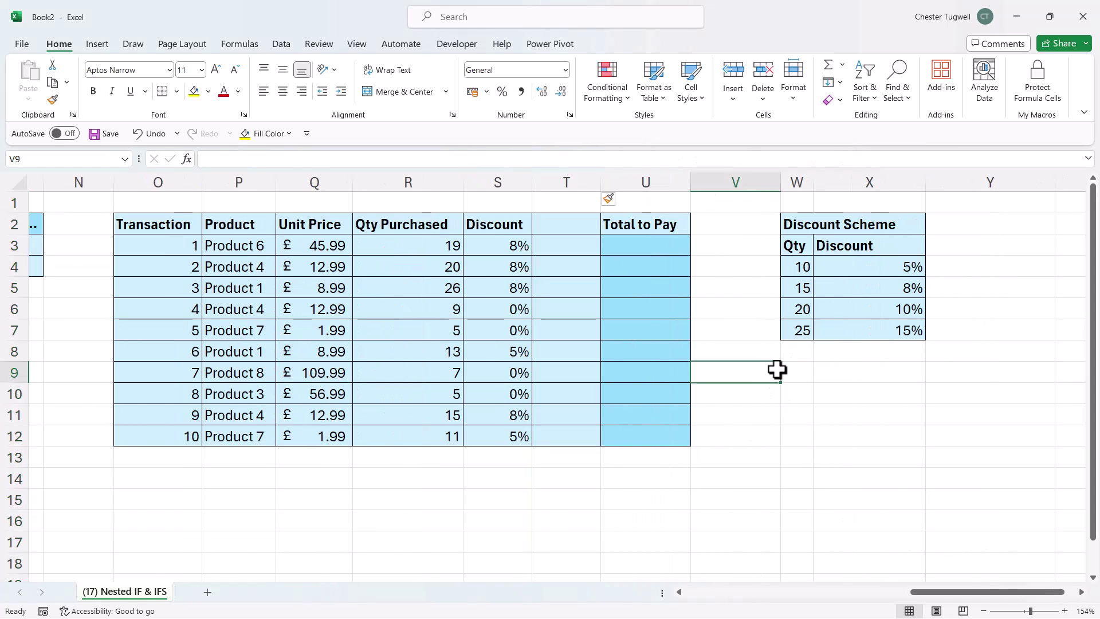
- Shift the Discount Scheme down and add a 0-quantity tier at 0%, formatted like the 10-at-5% row
{"action": "left_click_drag", "start_coordinate": [800, 268], "coordinate": [867, 360]}
{"action": "left_click", "coordinate": [800, 264]}
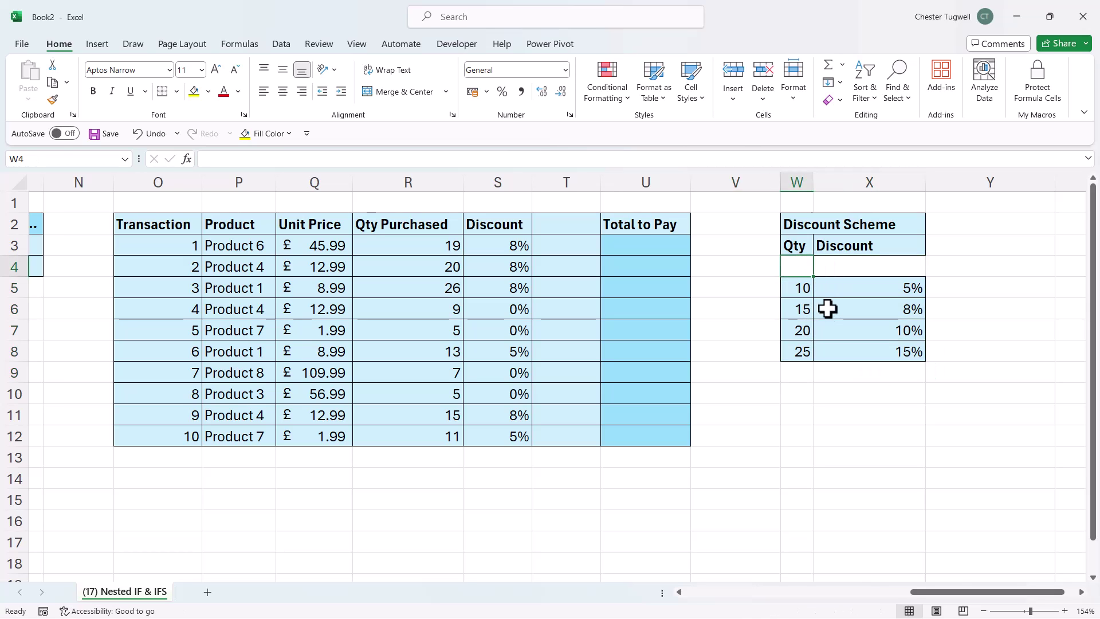
{"action": "left_click", "coordinate": [887, 264]}
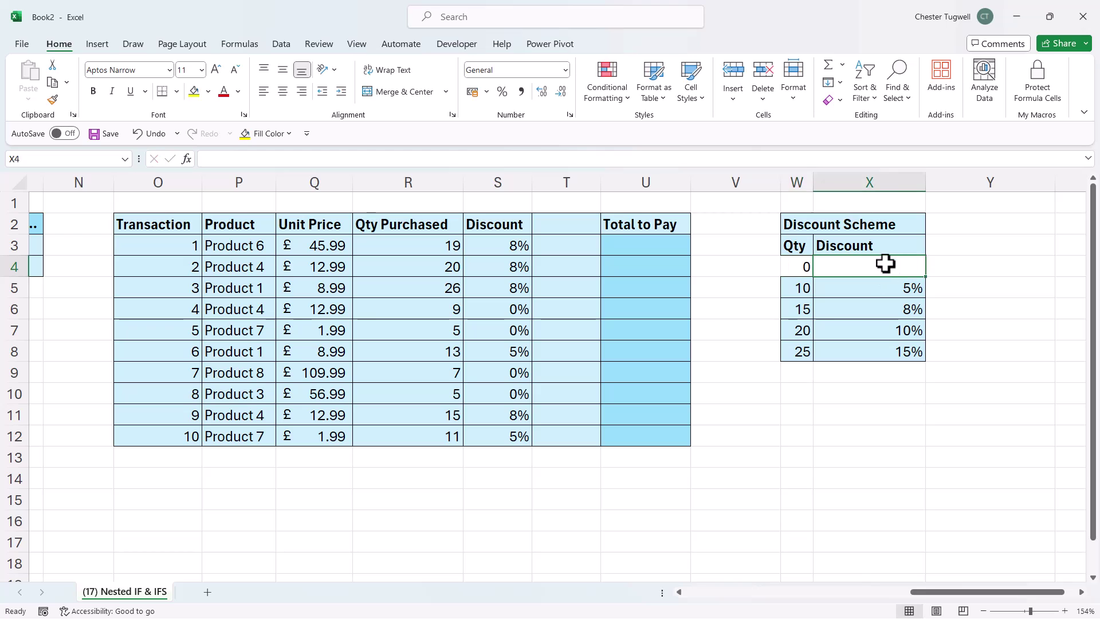
{"action": "type", "text": "0%"}
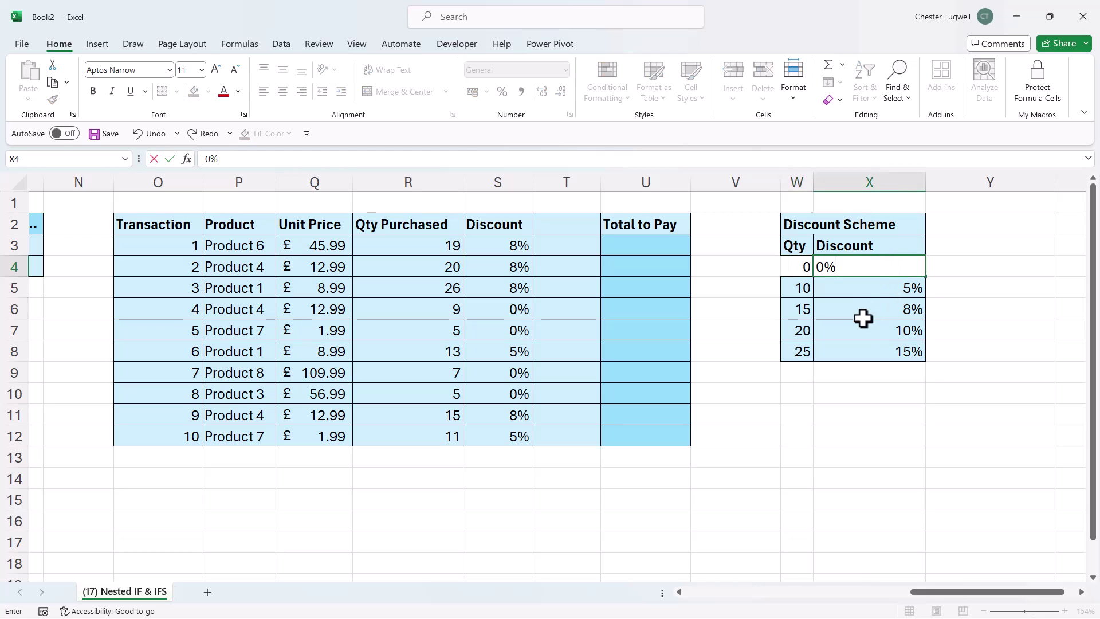
{"action": "key", "text": "Return"}
{"action": "left_click_drag", "start_coordinate": [802, 287], "coordinate": [906, 290]}
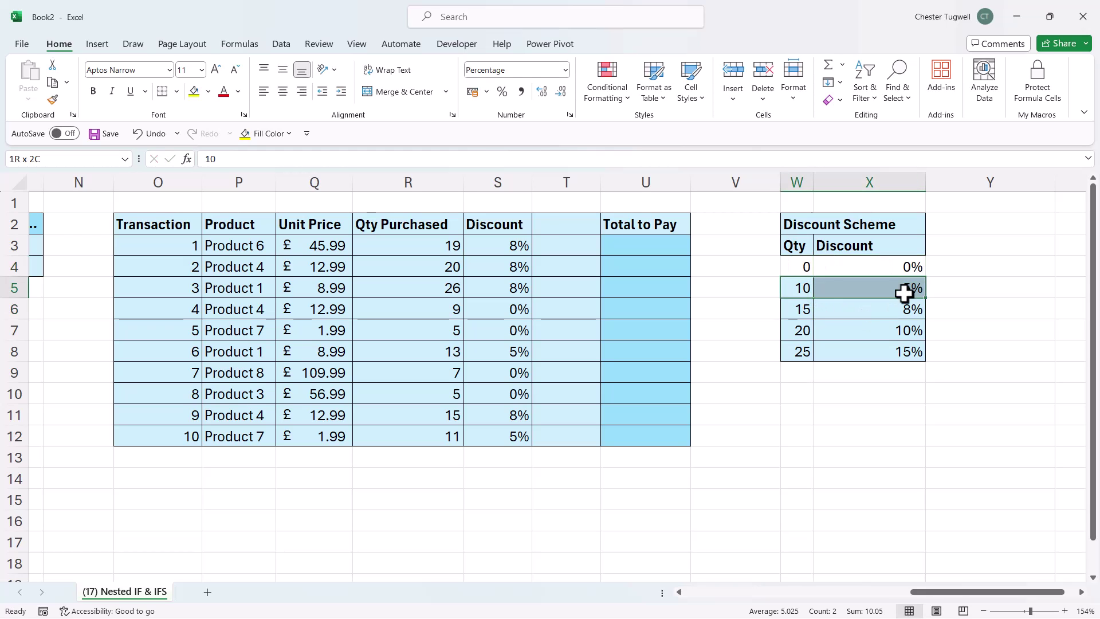
{"action": "left_click", "coordinate": [52, 99]}
{"action": "left_click", "coordinate": [793, 266]}
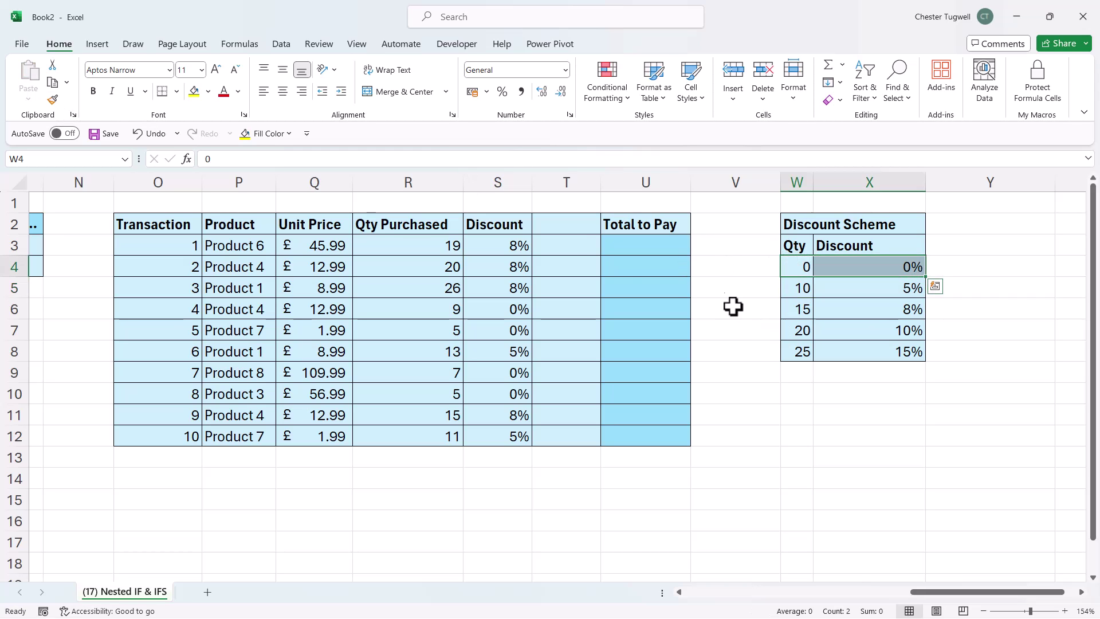
- Enter =VLOOKUP(R3,$W$4:$X$8,2) in T3, returning 8% for 19 units
{"action": "left_click", "coordinate": [585, 244]}
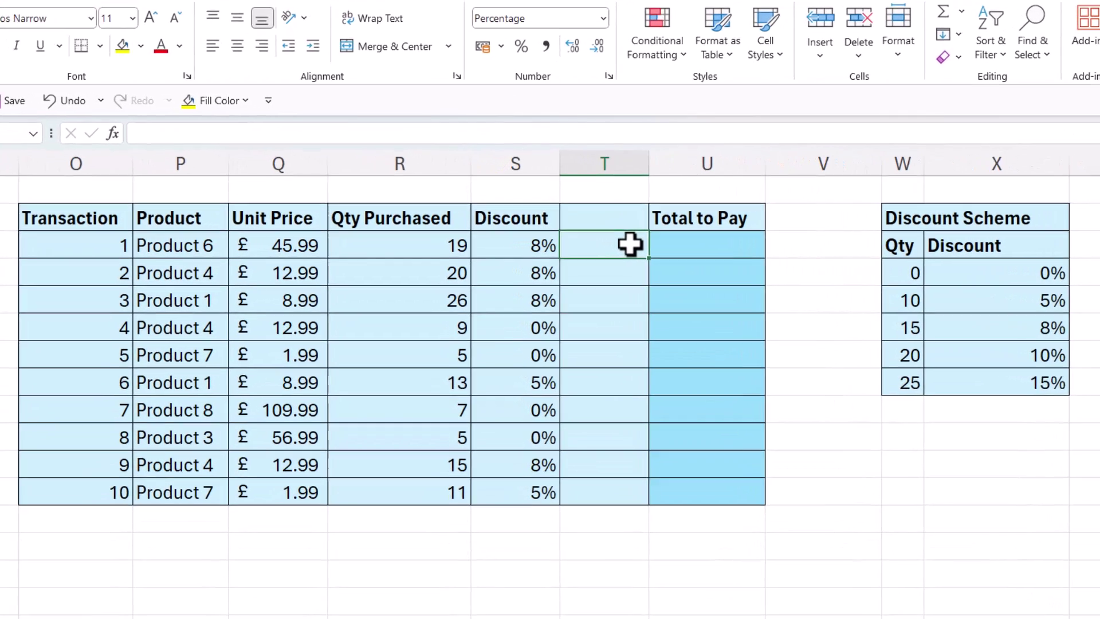
{"action": "type", "text": "=vl"}
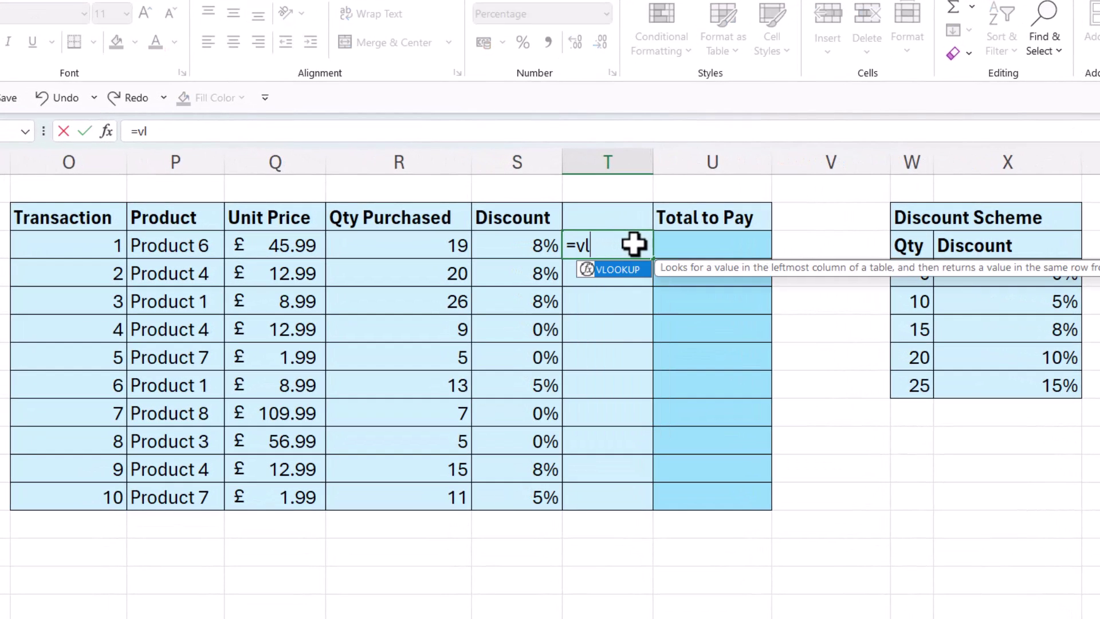
{"action": "key", "text": "Tab"}
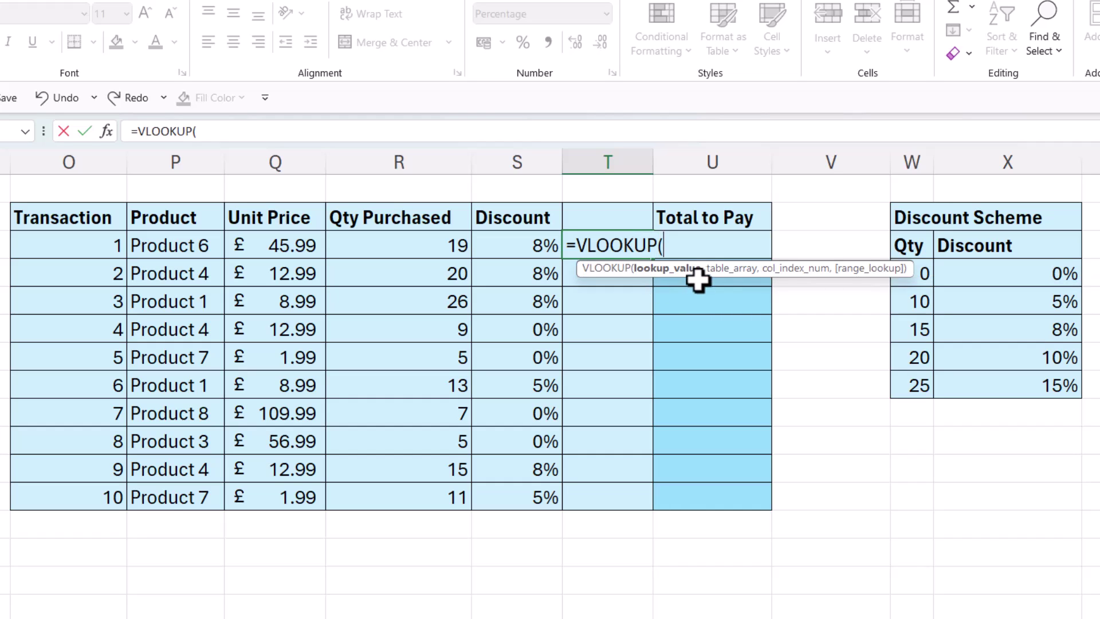
{"action": "left_click", "coordinate": [422, 247]}
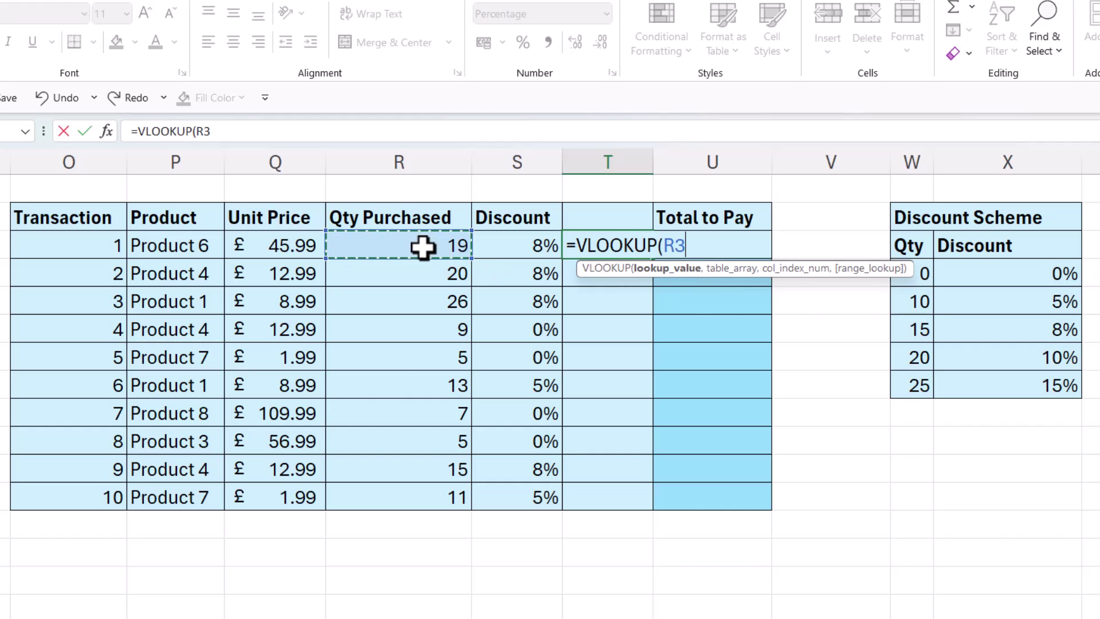
{"action": "type", "text": ","}
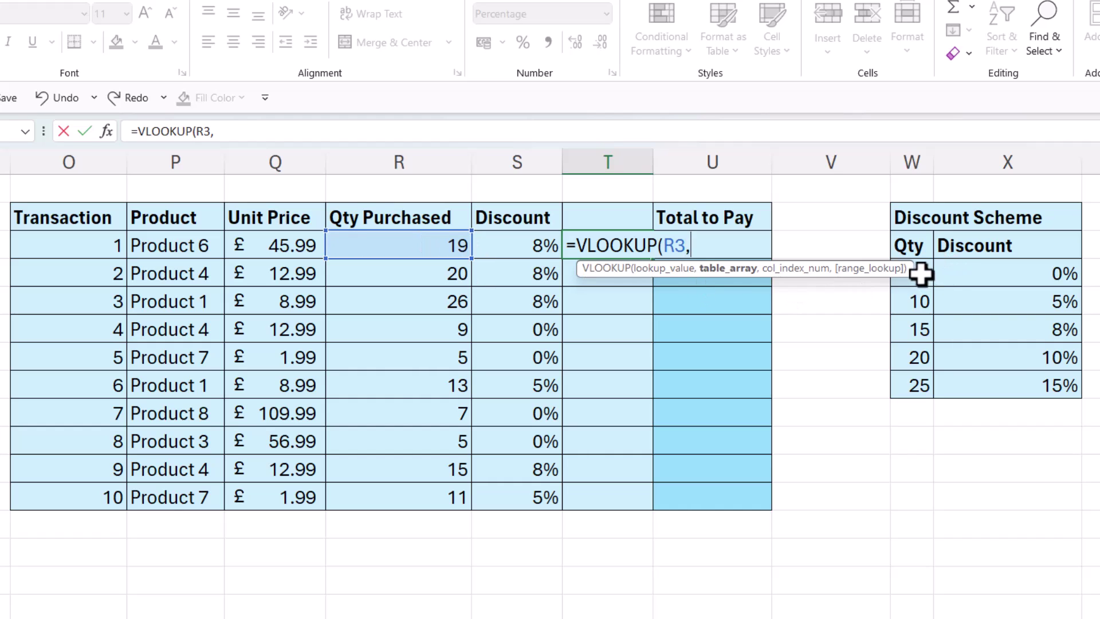
{"action": "left_click_drag", "start_coordinate": [921, 272], "coordinate": [1016, 383]}
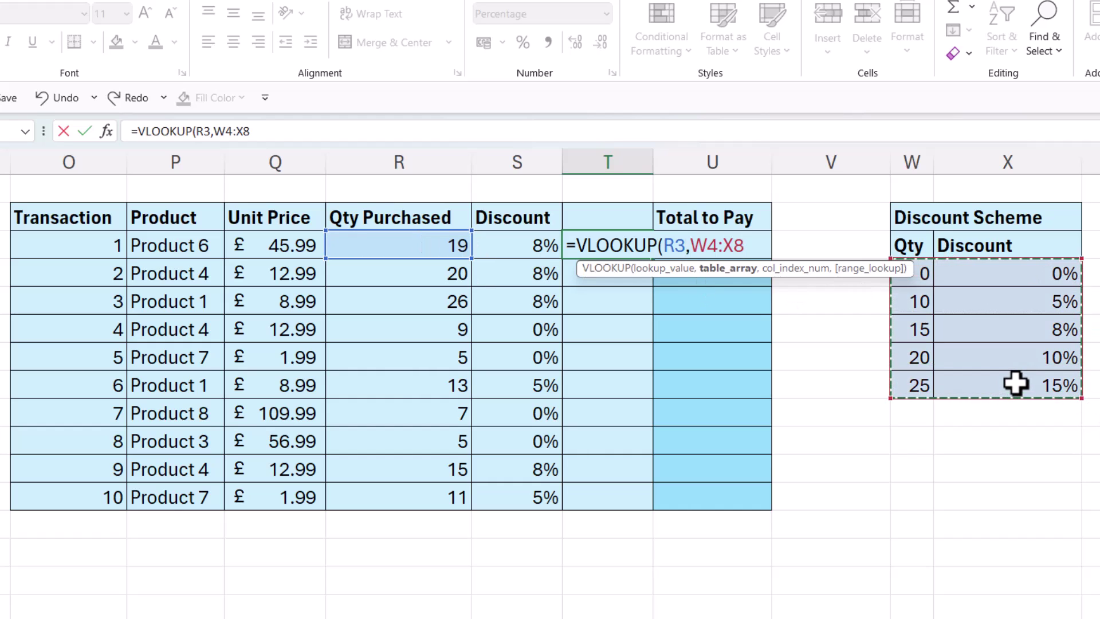
{"action": "key", "text": "F4"}
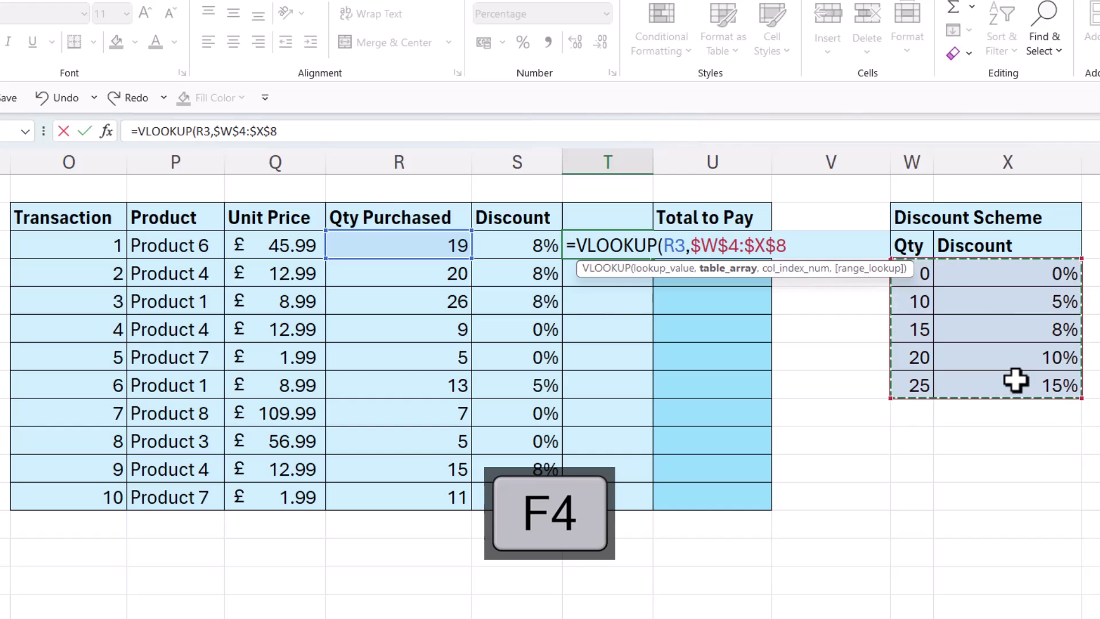
{"action": "type", "text": ","}
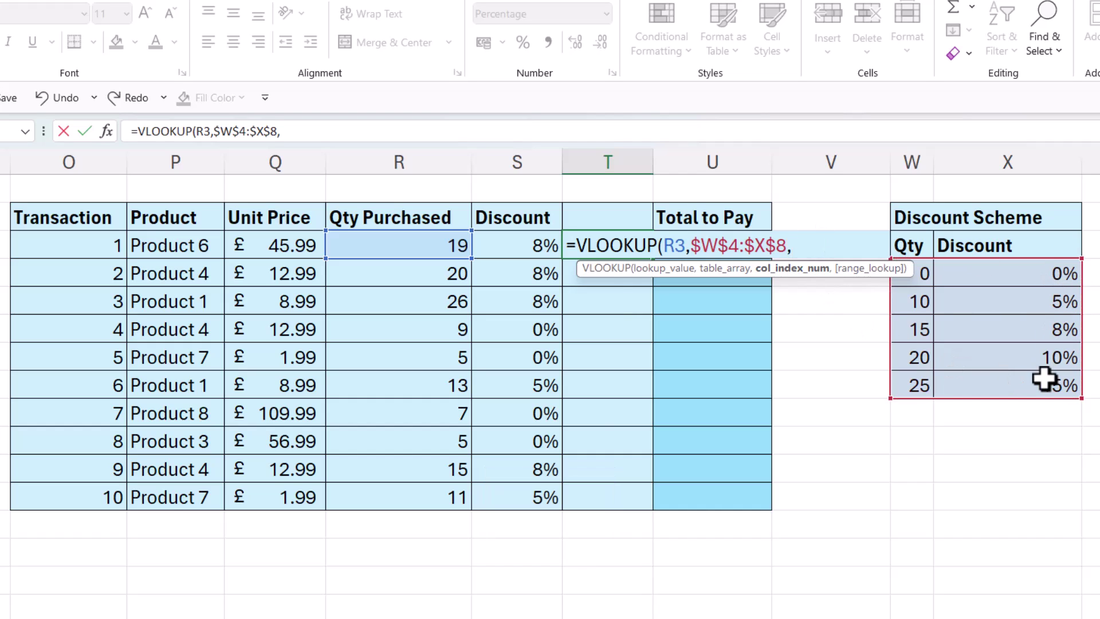
{"action": "type", "text": "2"}
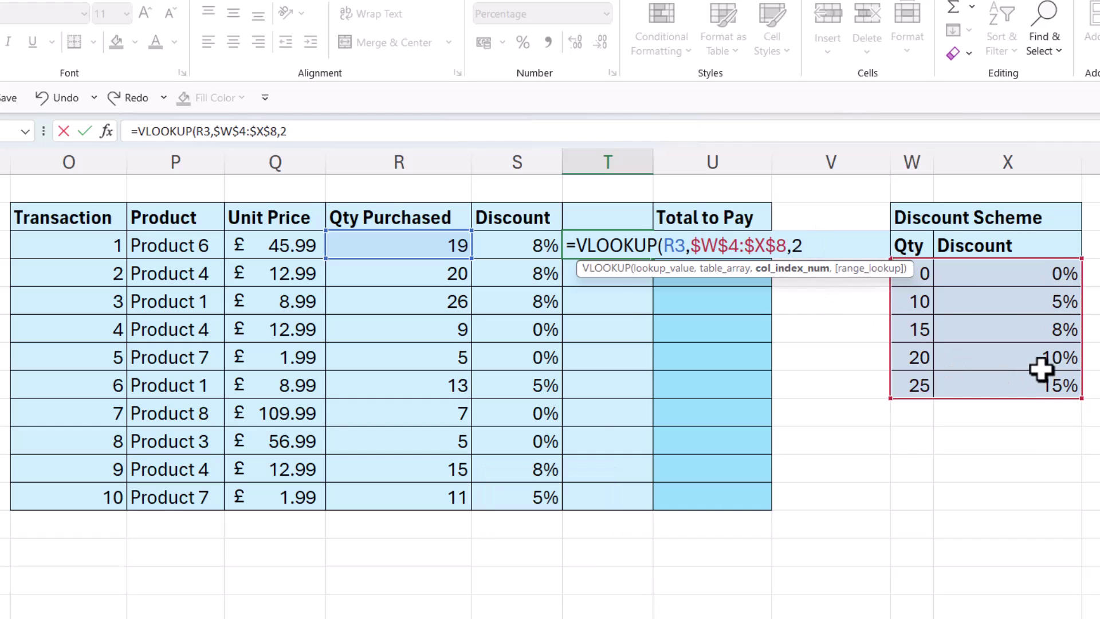
{"action": "type", "text": ","}
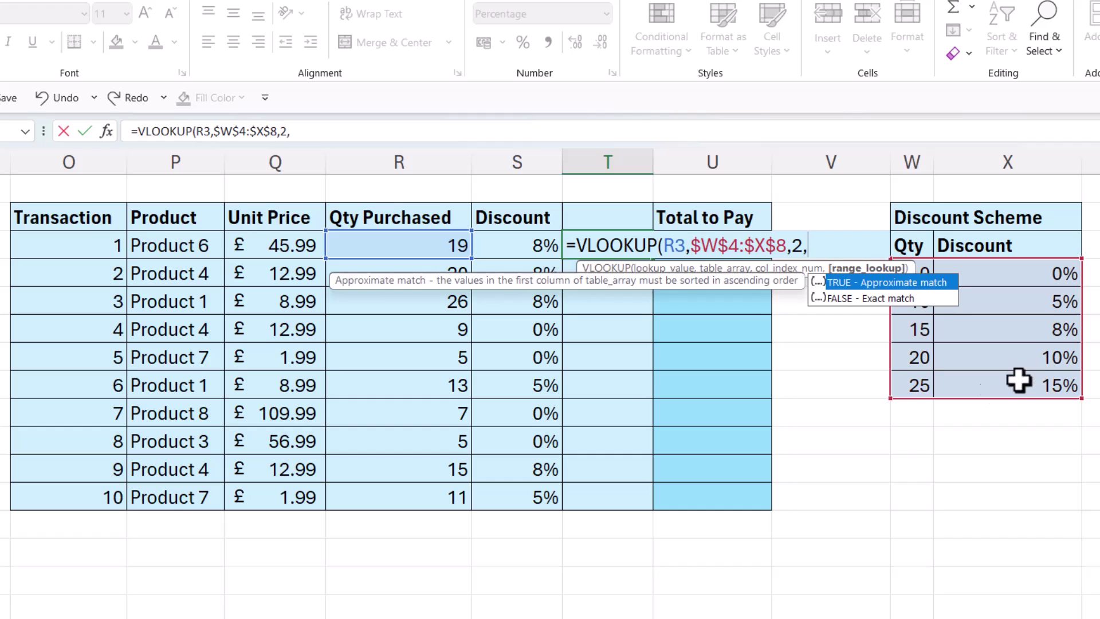
{"action": "double_click", "coordinate": [879, 284]}
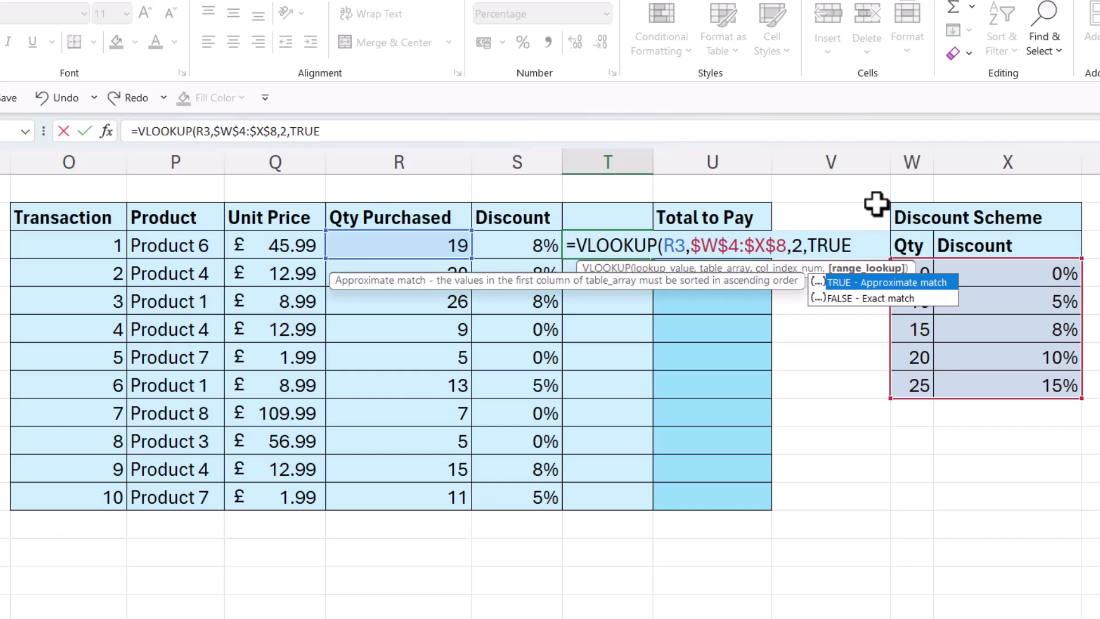
{"action": "key", "text": "BackSpace"}
{"action": "key", "text": "BackSpace"}
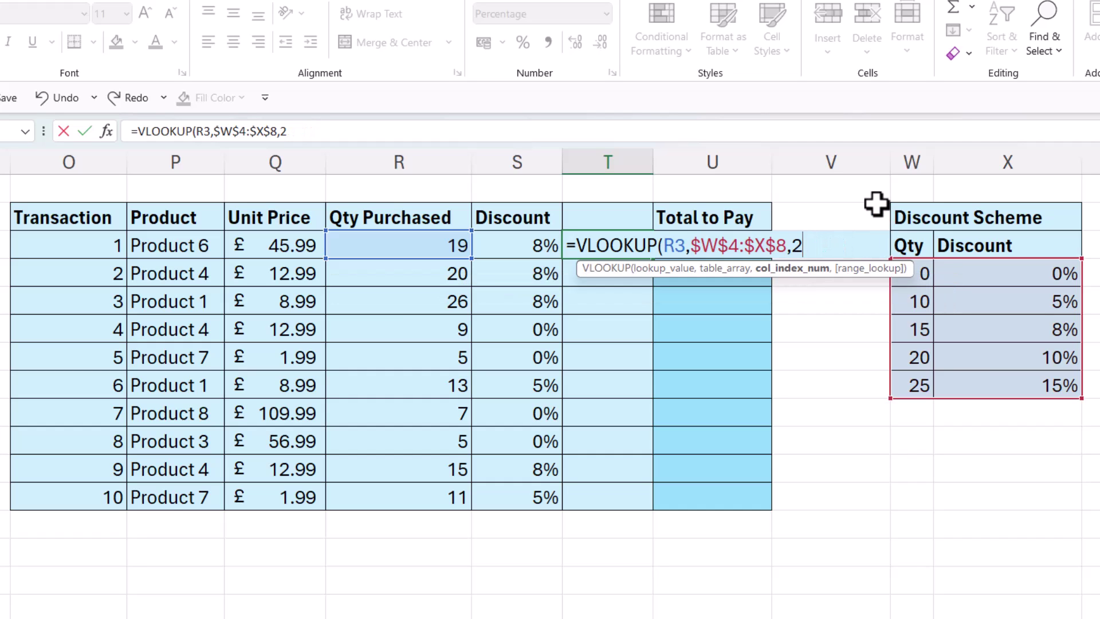
{"action": "type", "text": ")"}
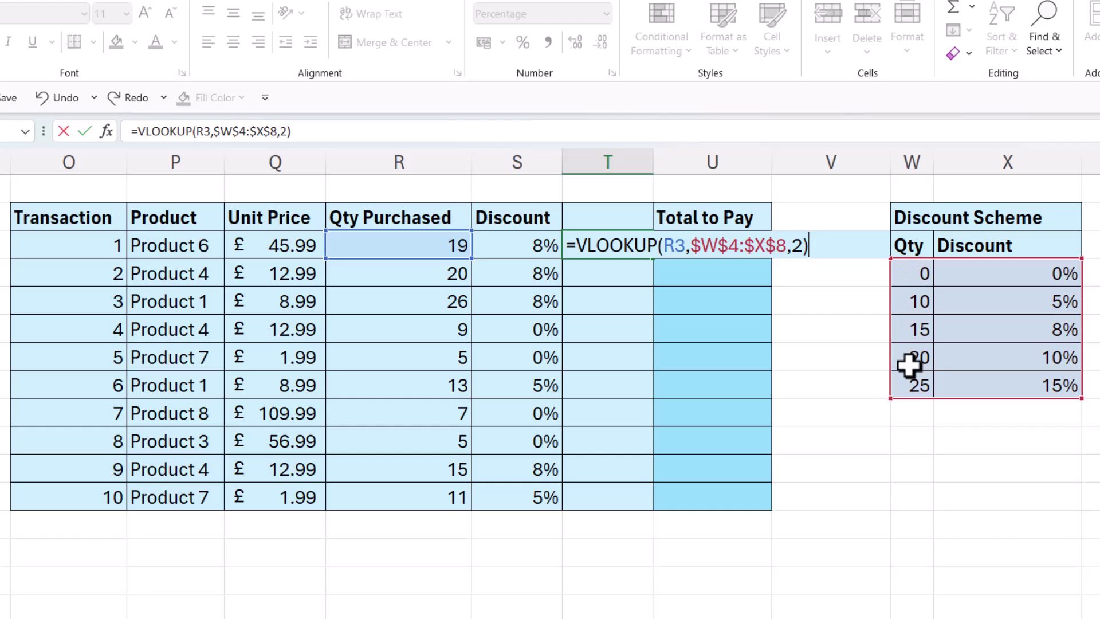
{"action": "key", "text": "Return"}
- Fill the T3 VLOOKUP down to T12 and compare it with the nested IF in Discount
{"action": "left_click", "coordinate": [637, 245]}
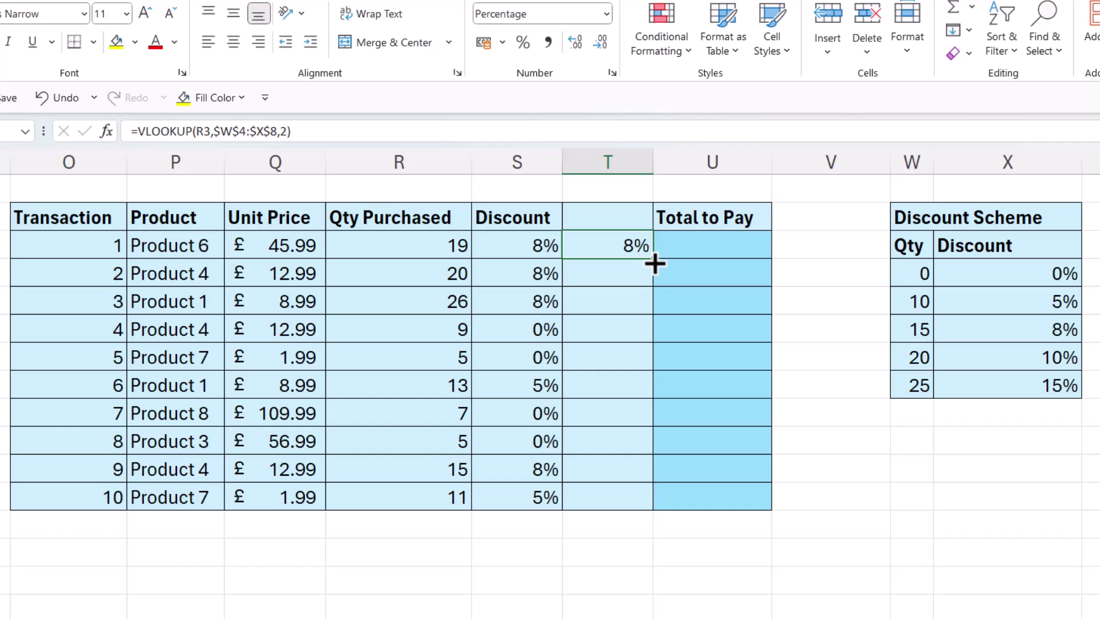
{"action": "double_click", "coordinate": [653, 261]}
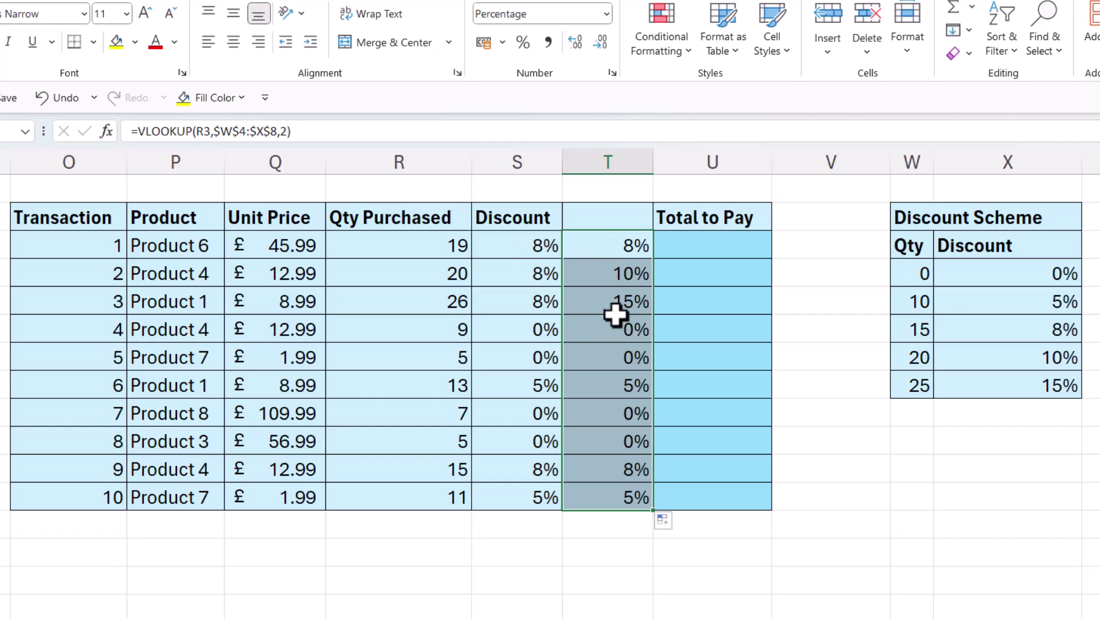
{"action": "double_click", "coordinate": [526, 245]}
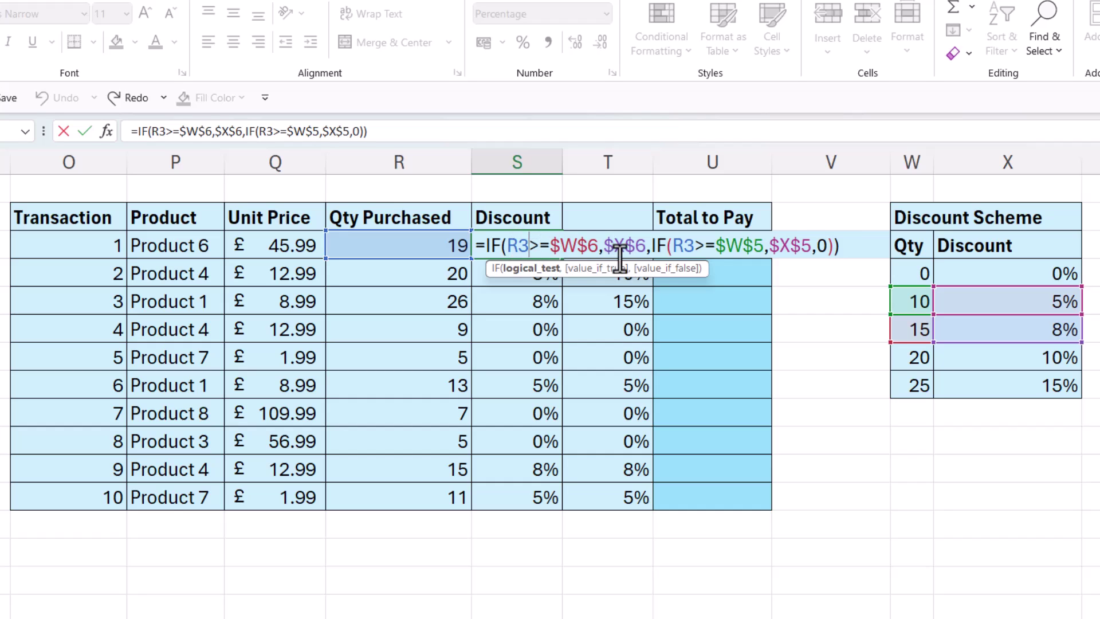
{"action": "key", "text": "Escape"}
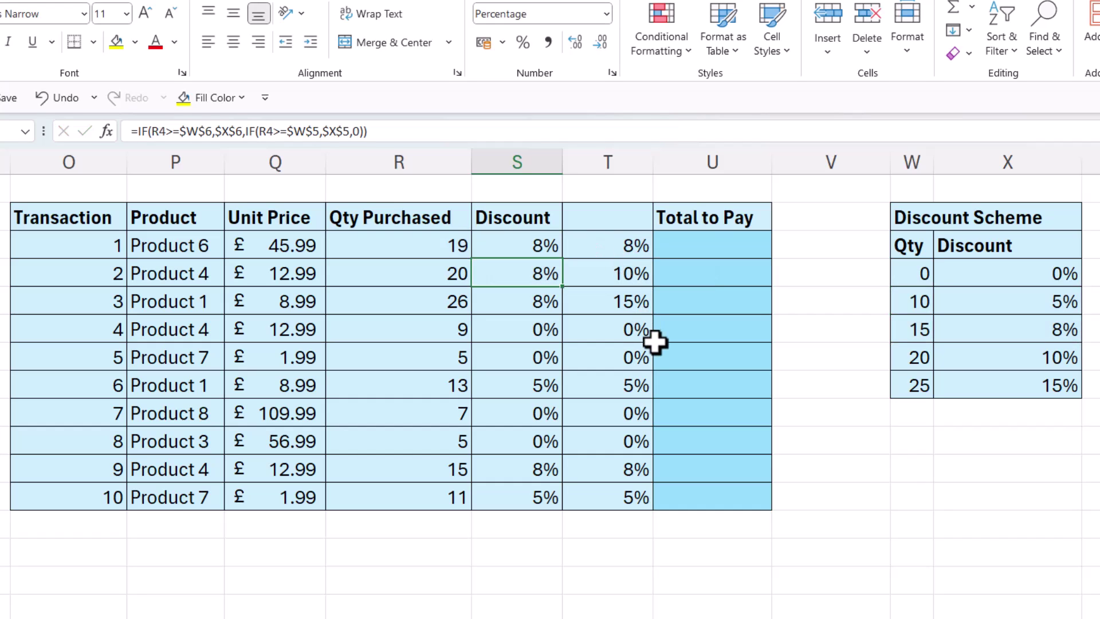
- Enter =Q3*R3*(1-T3) in U3, giving £803.91, and fill it down to U12
{"action": "left_click", "coordinate": [703, 246]}
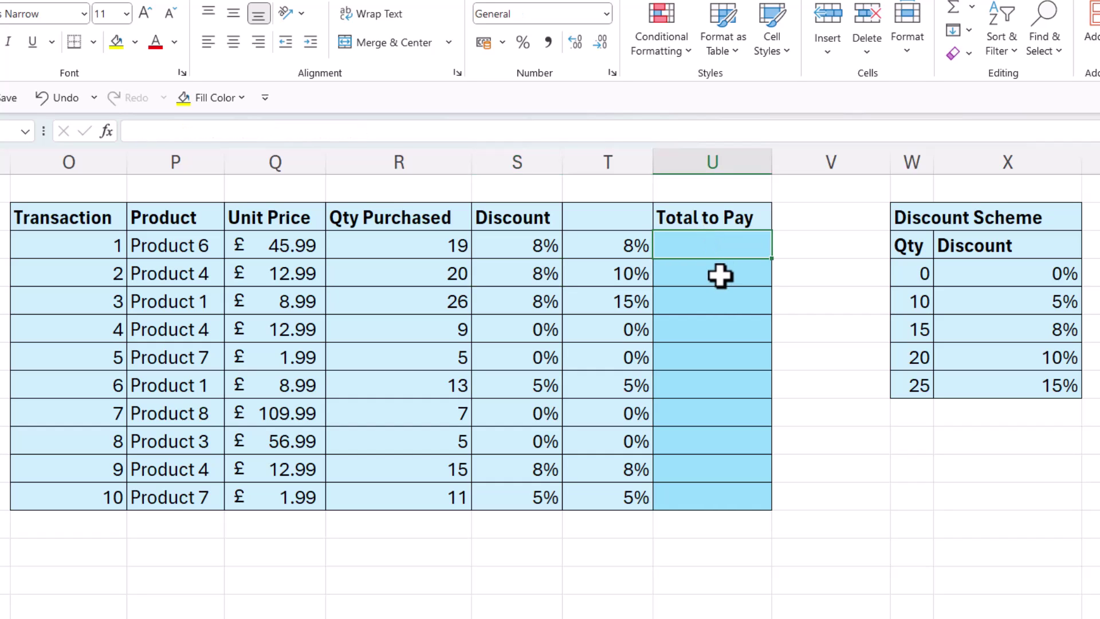
{"action": "type", "text": "="}
{"action": "left_click", "coordinate": [297, 250]}
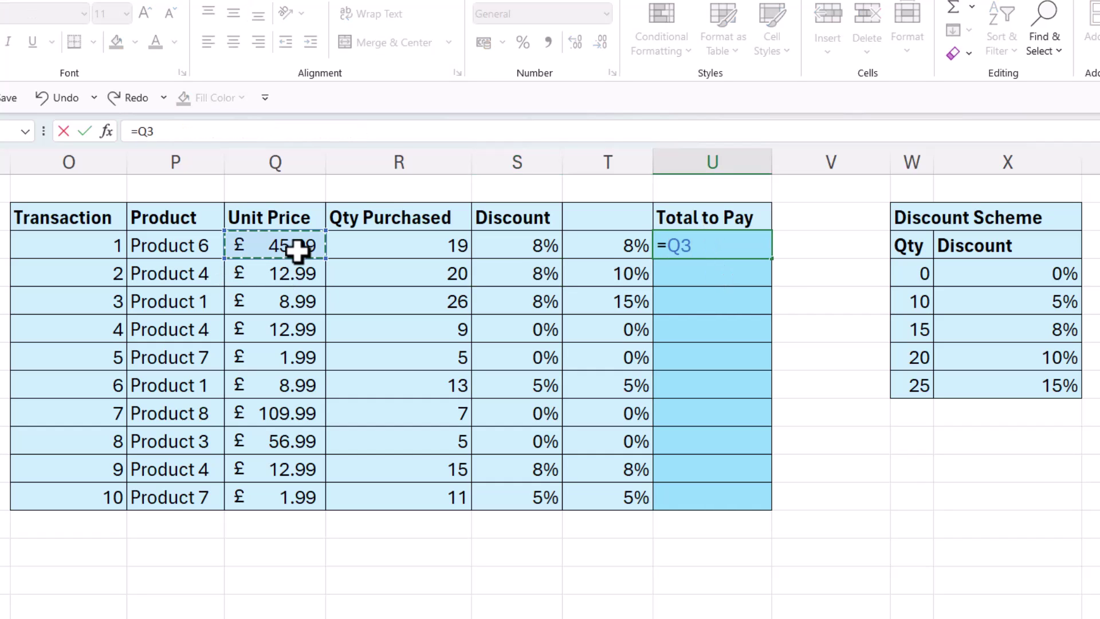
{"action": "type", "text": "*"}
{"action": "left_click", "coordinate": [415, 245]}
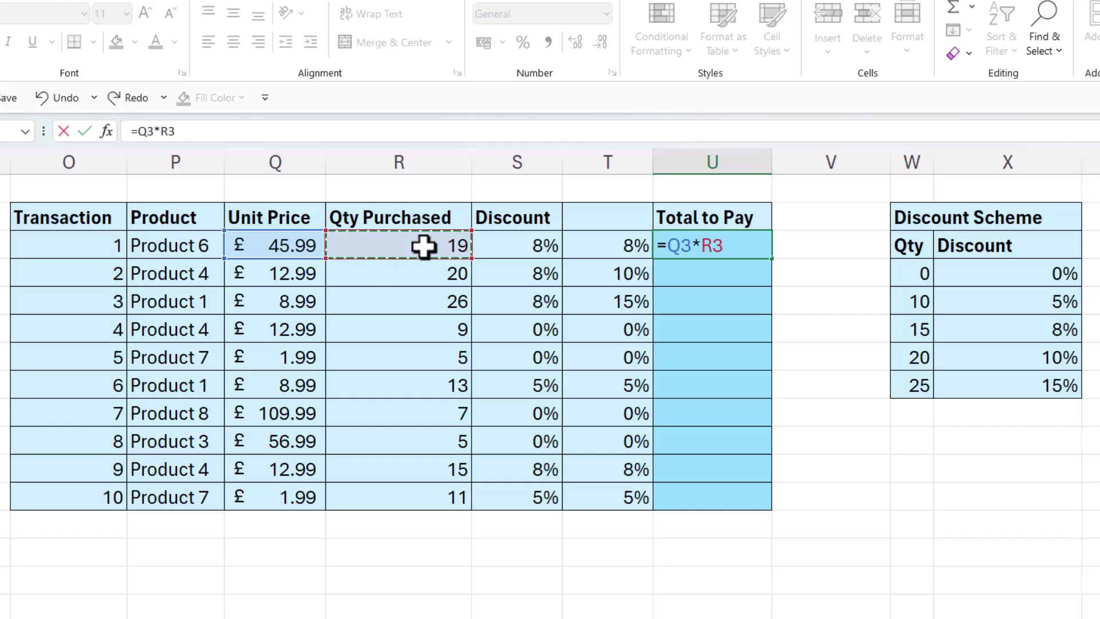
{"action": "type", "text": "*"}
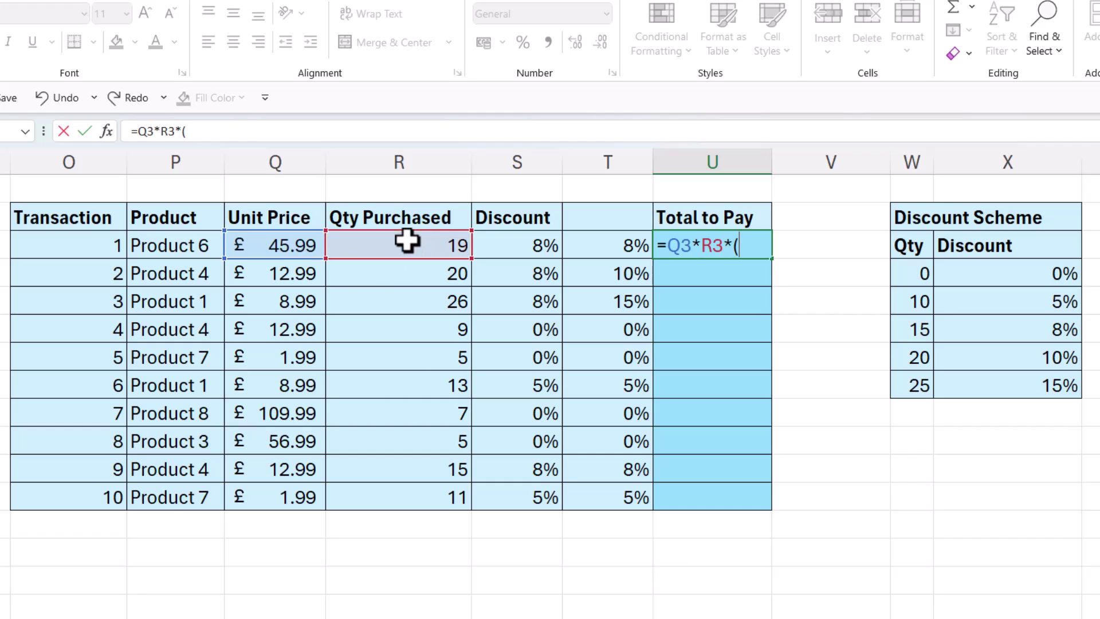
{"action": "left_click", "coordinate": [614, 252]}
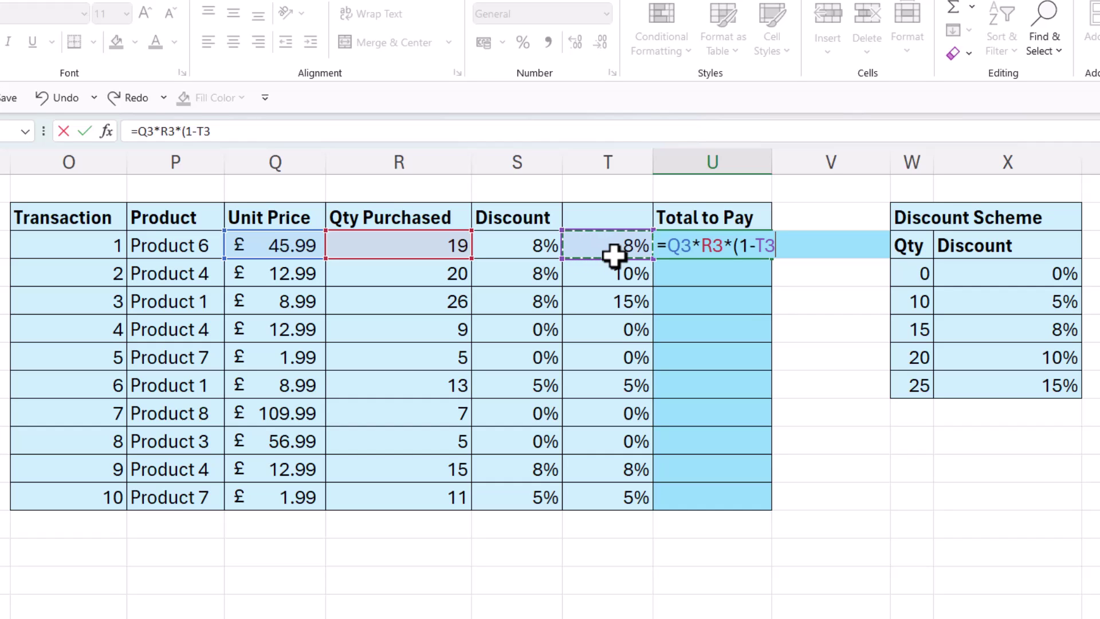
{"action": "type", "text": ")"}
{"action": "key", "text": "Return"}
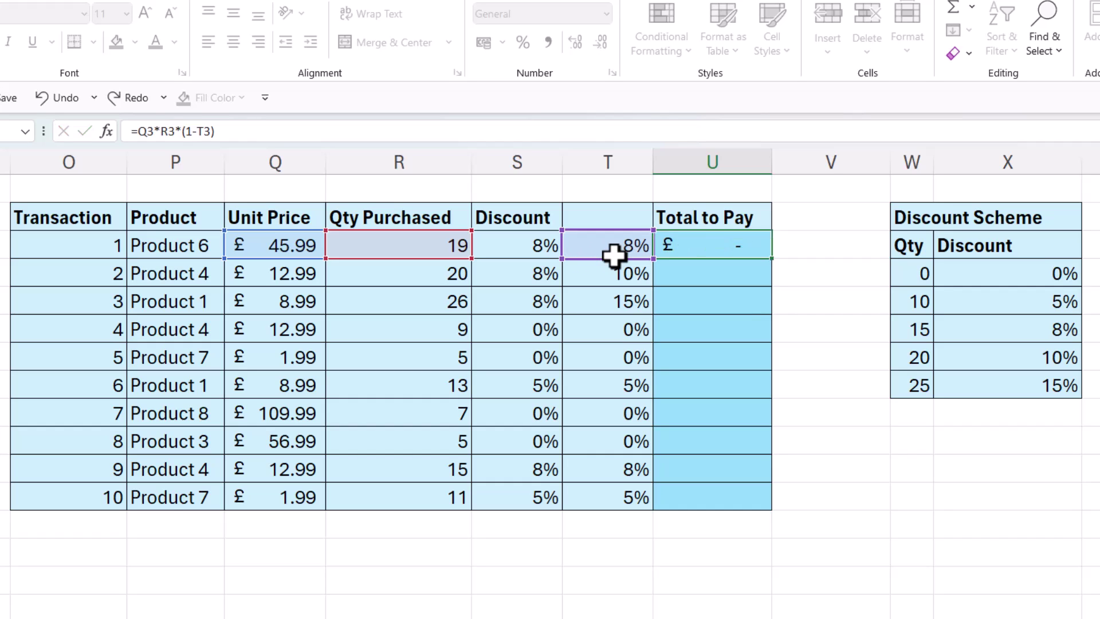
{"action": "left_click", "coordinate": [731, 245]}
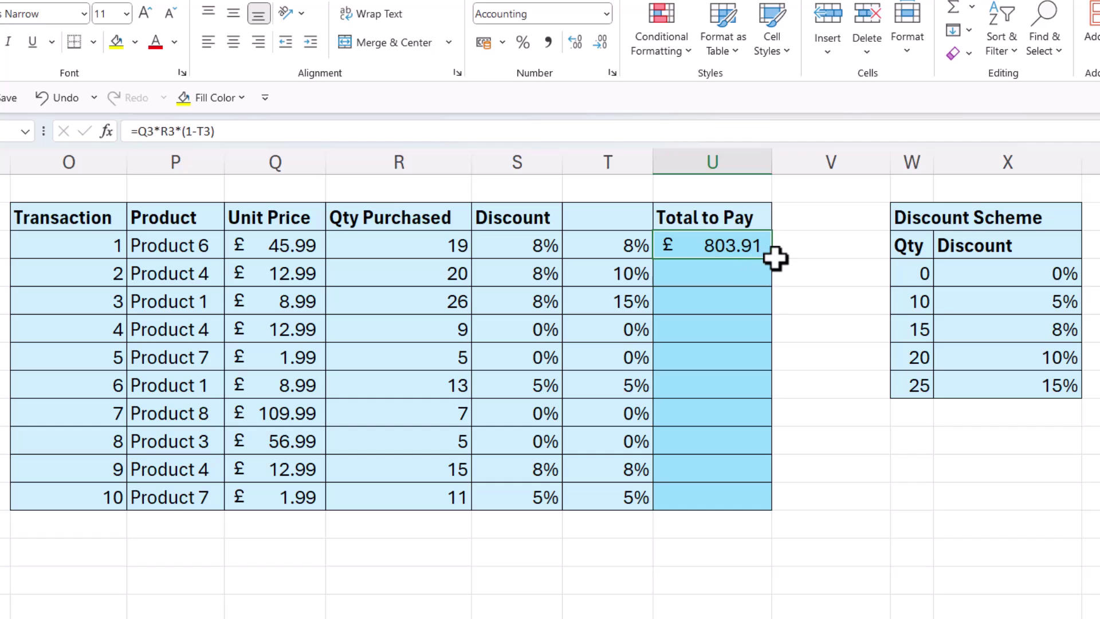
{"action": "double_click", "coordinate": [773, 257]}
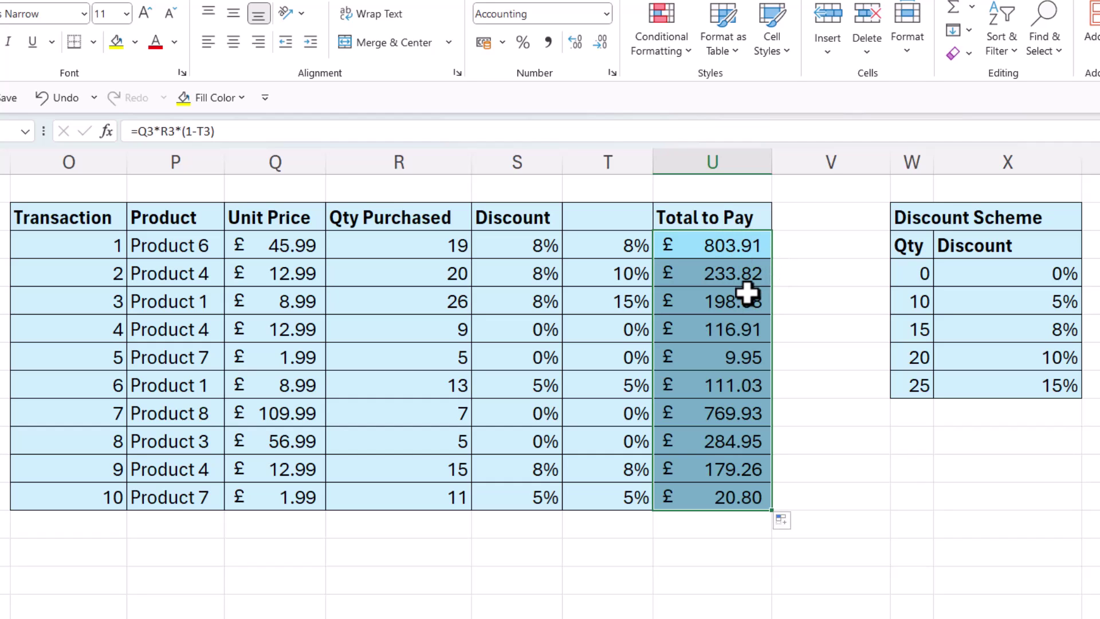